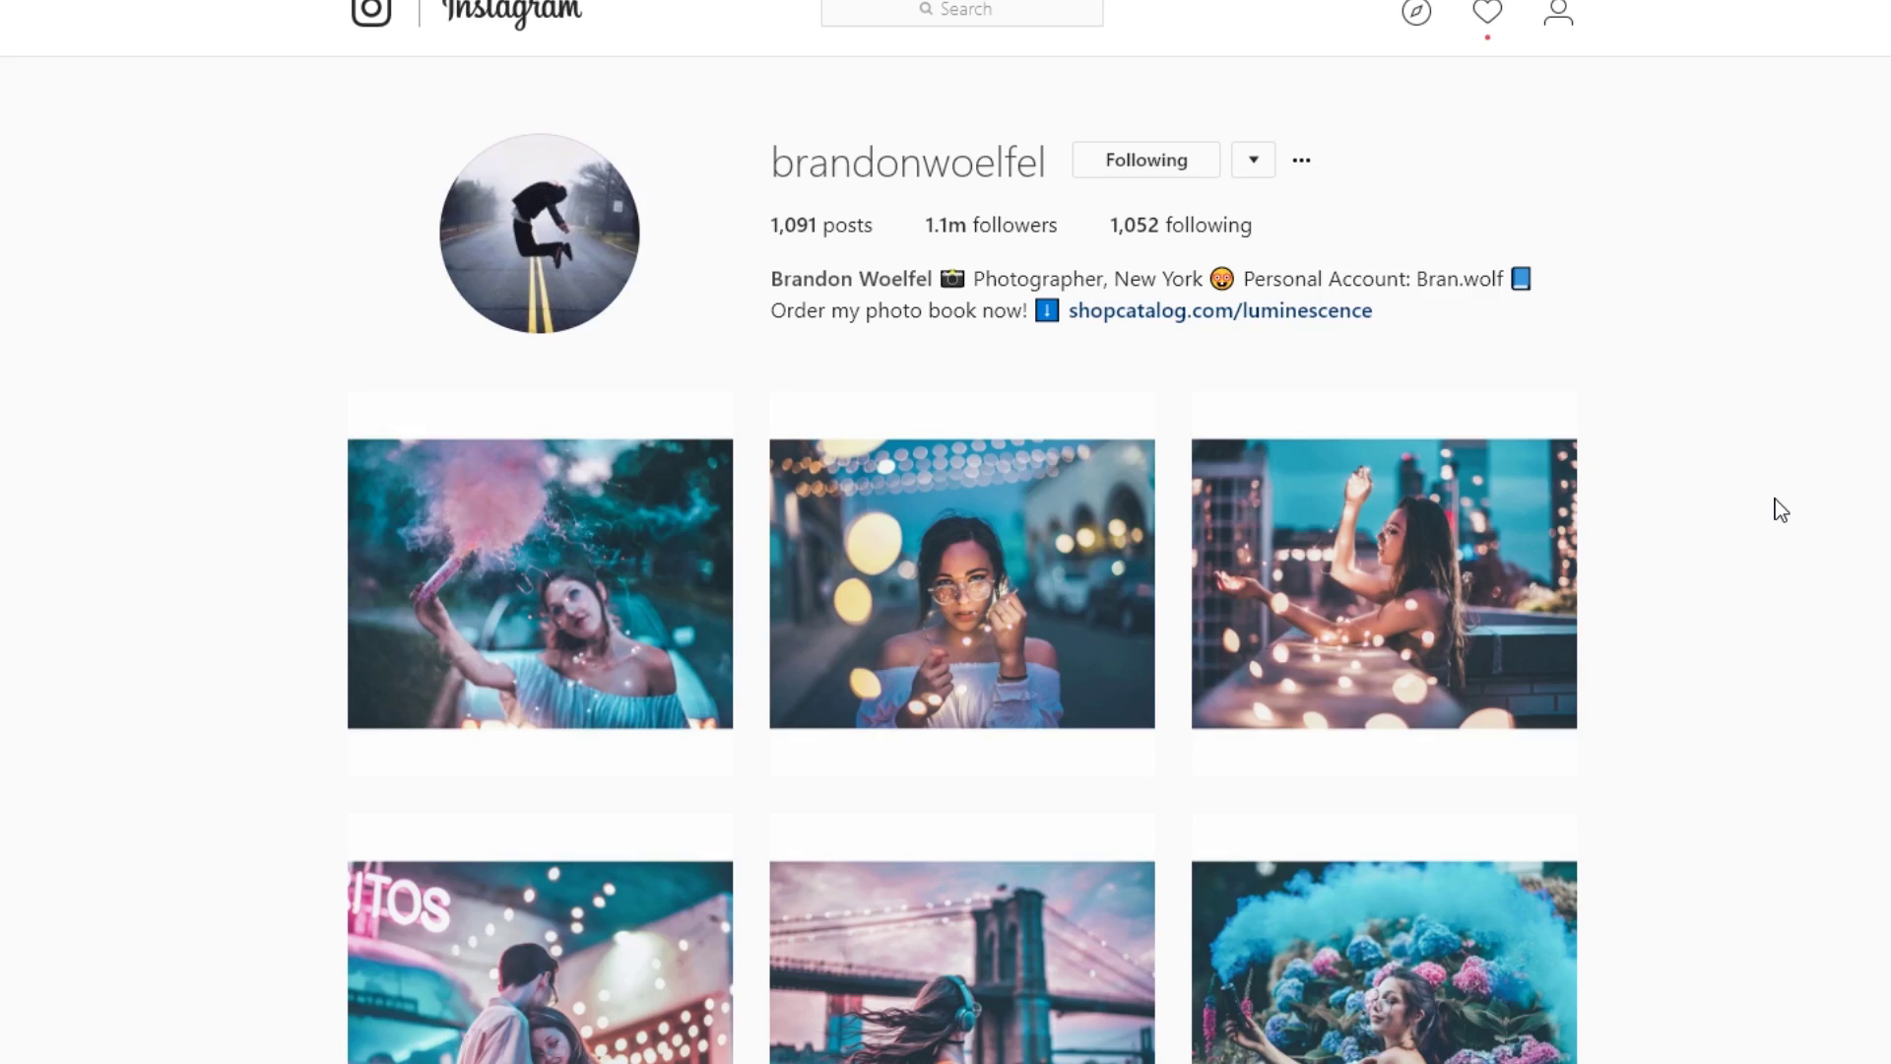
# Step: Cool the white balance to Temp 2000 and raise contrast to +48
pyautogui.scroll(-3, 1774, 507)
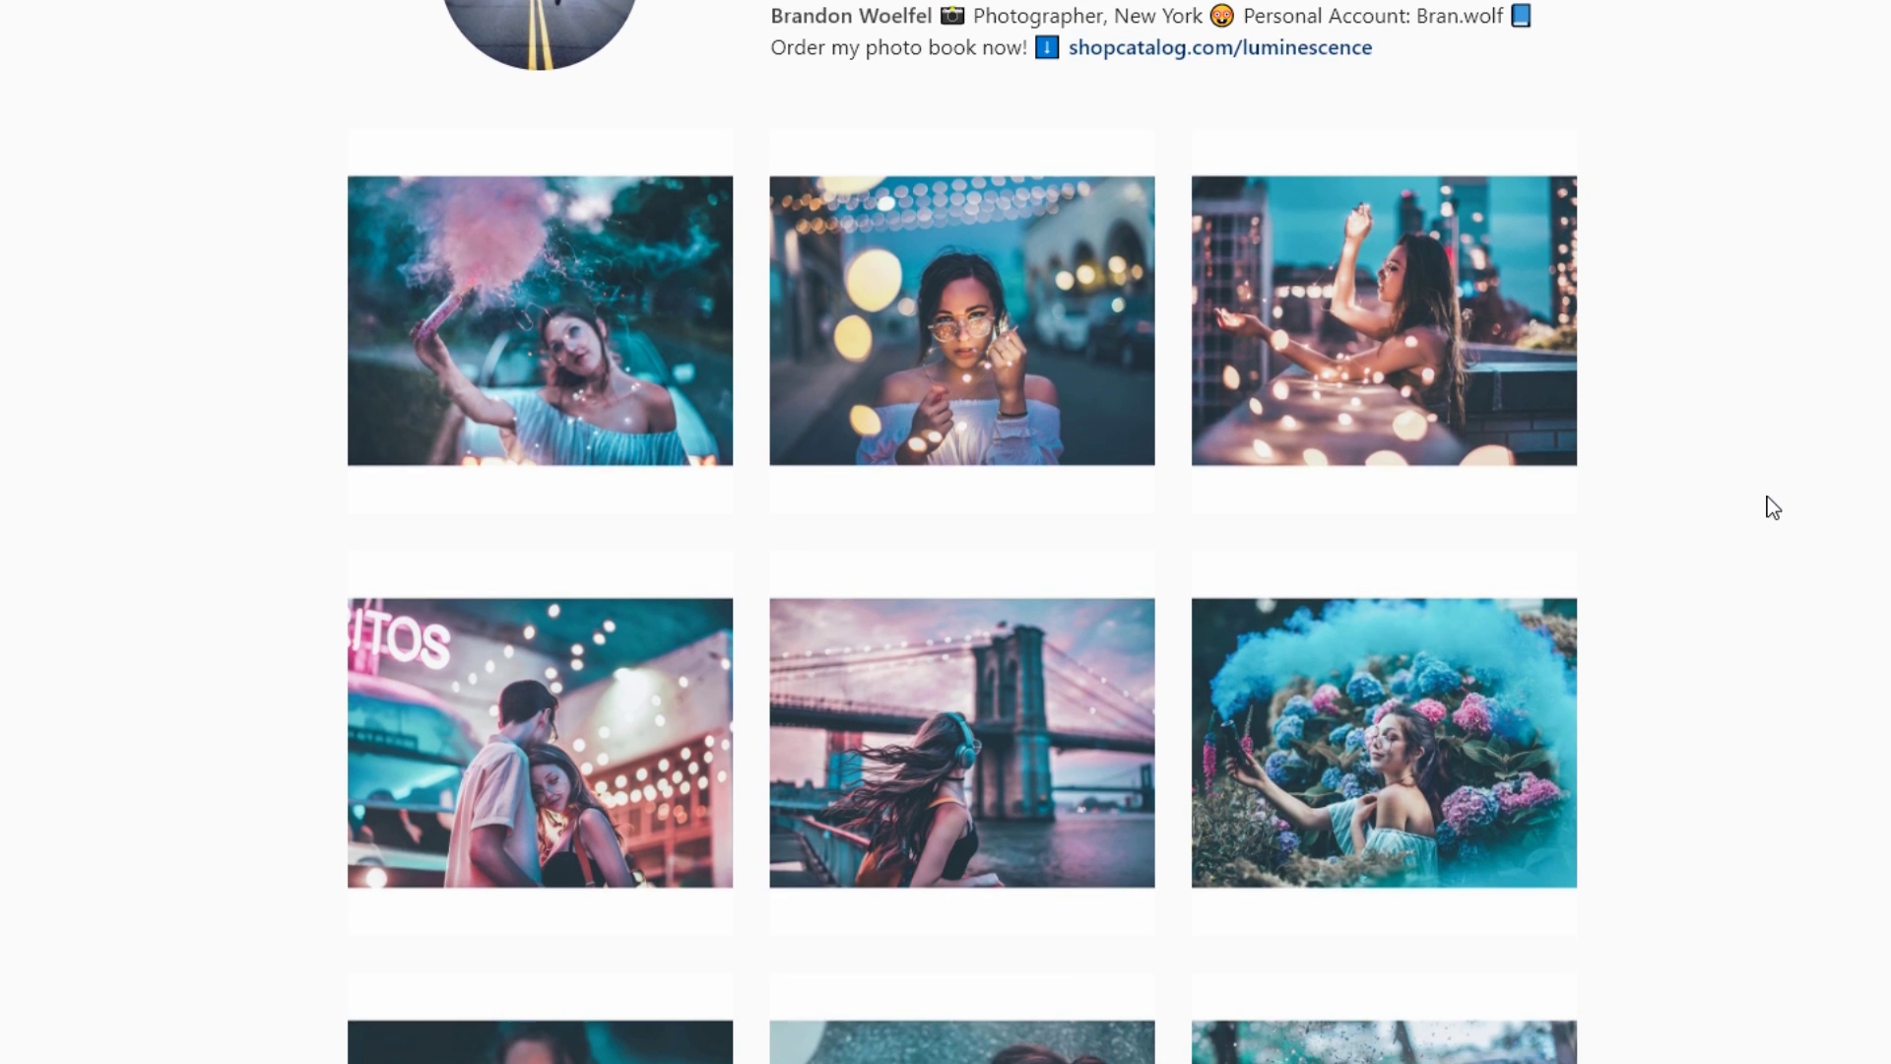
pyautogui.scroll(-3, 1774, 507)
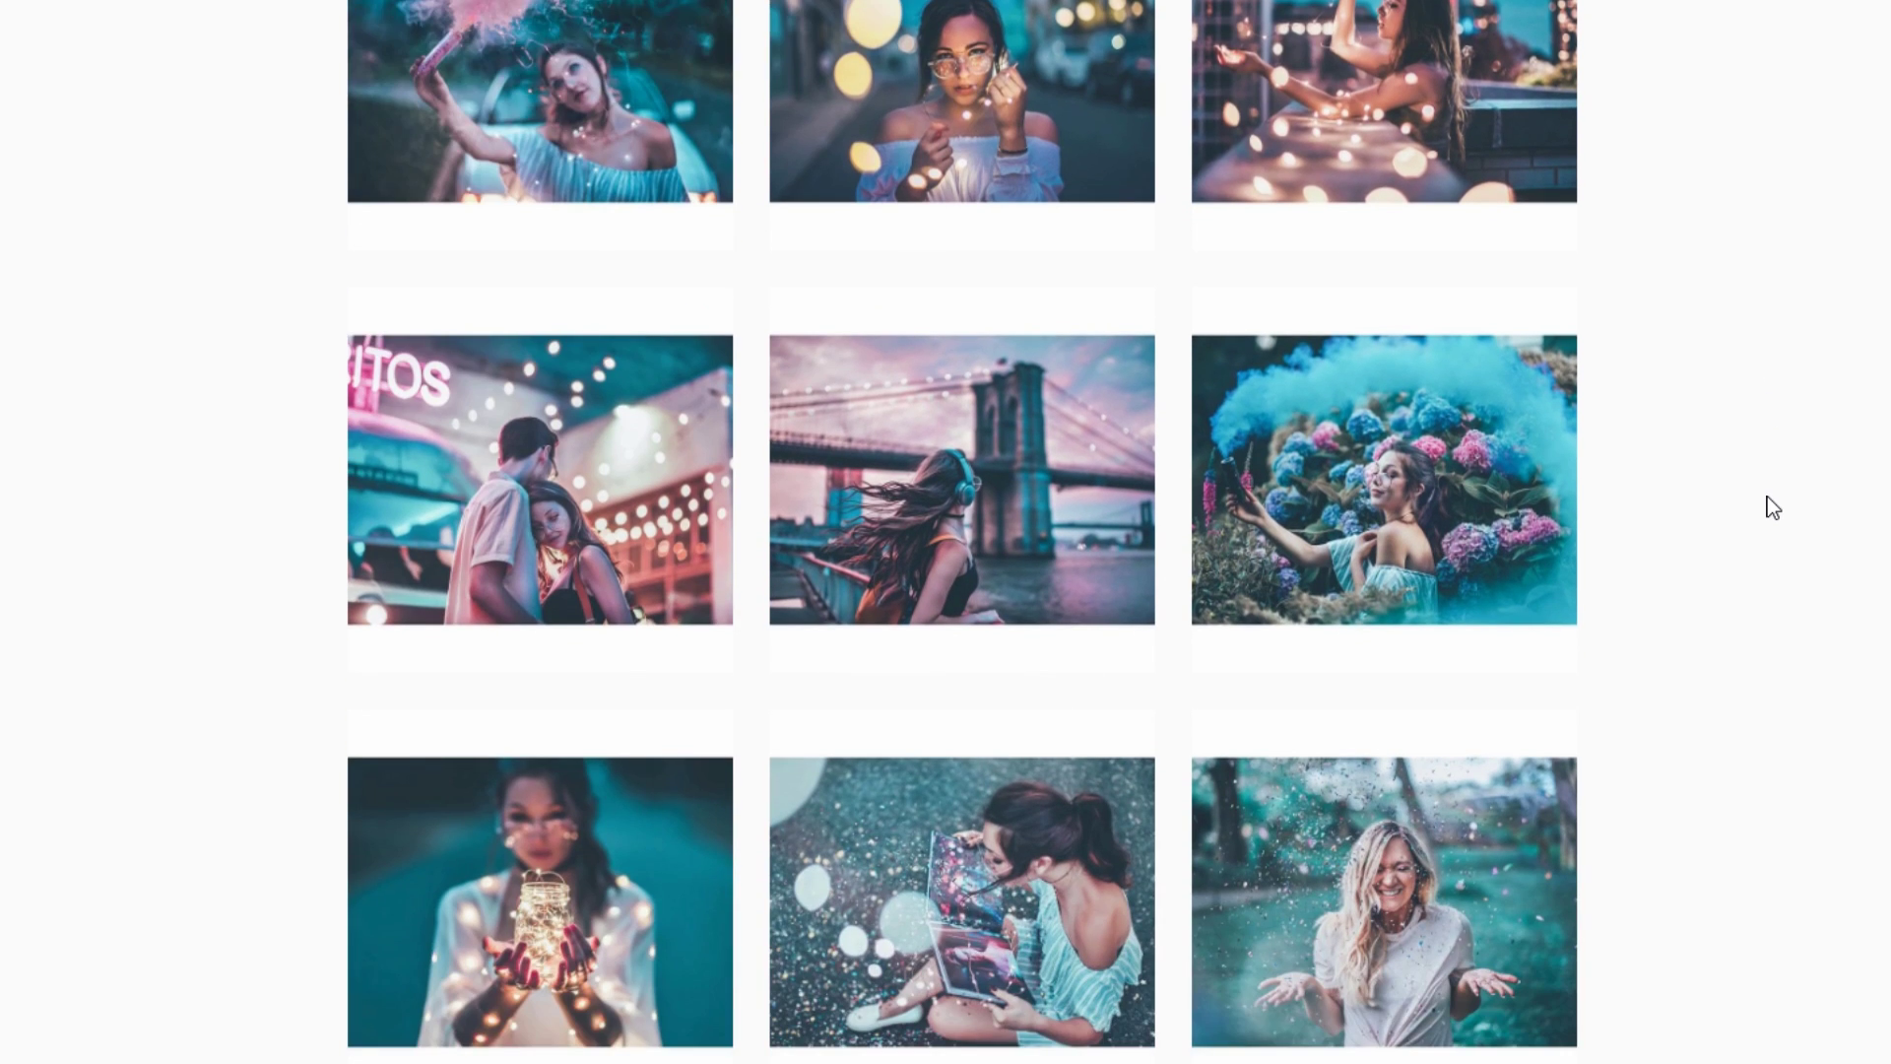
pyautogui.scroll(-1, 1774, 507)
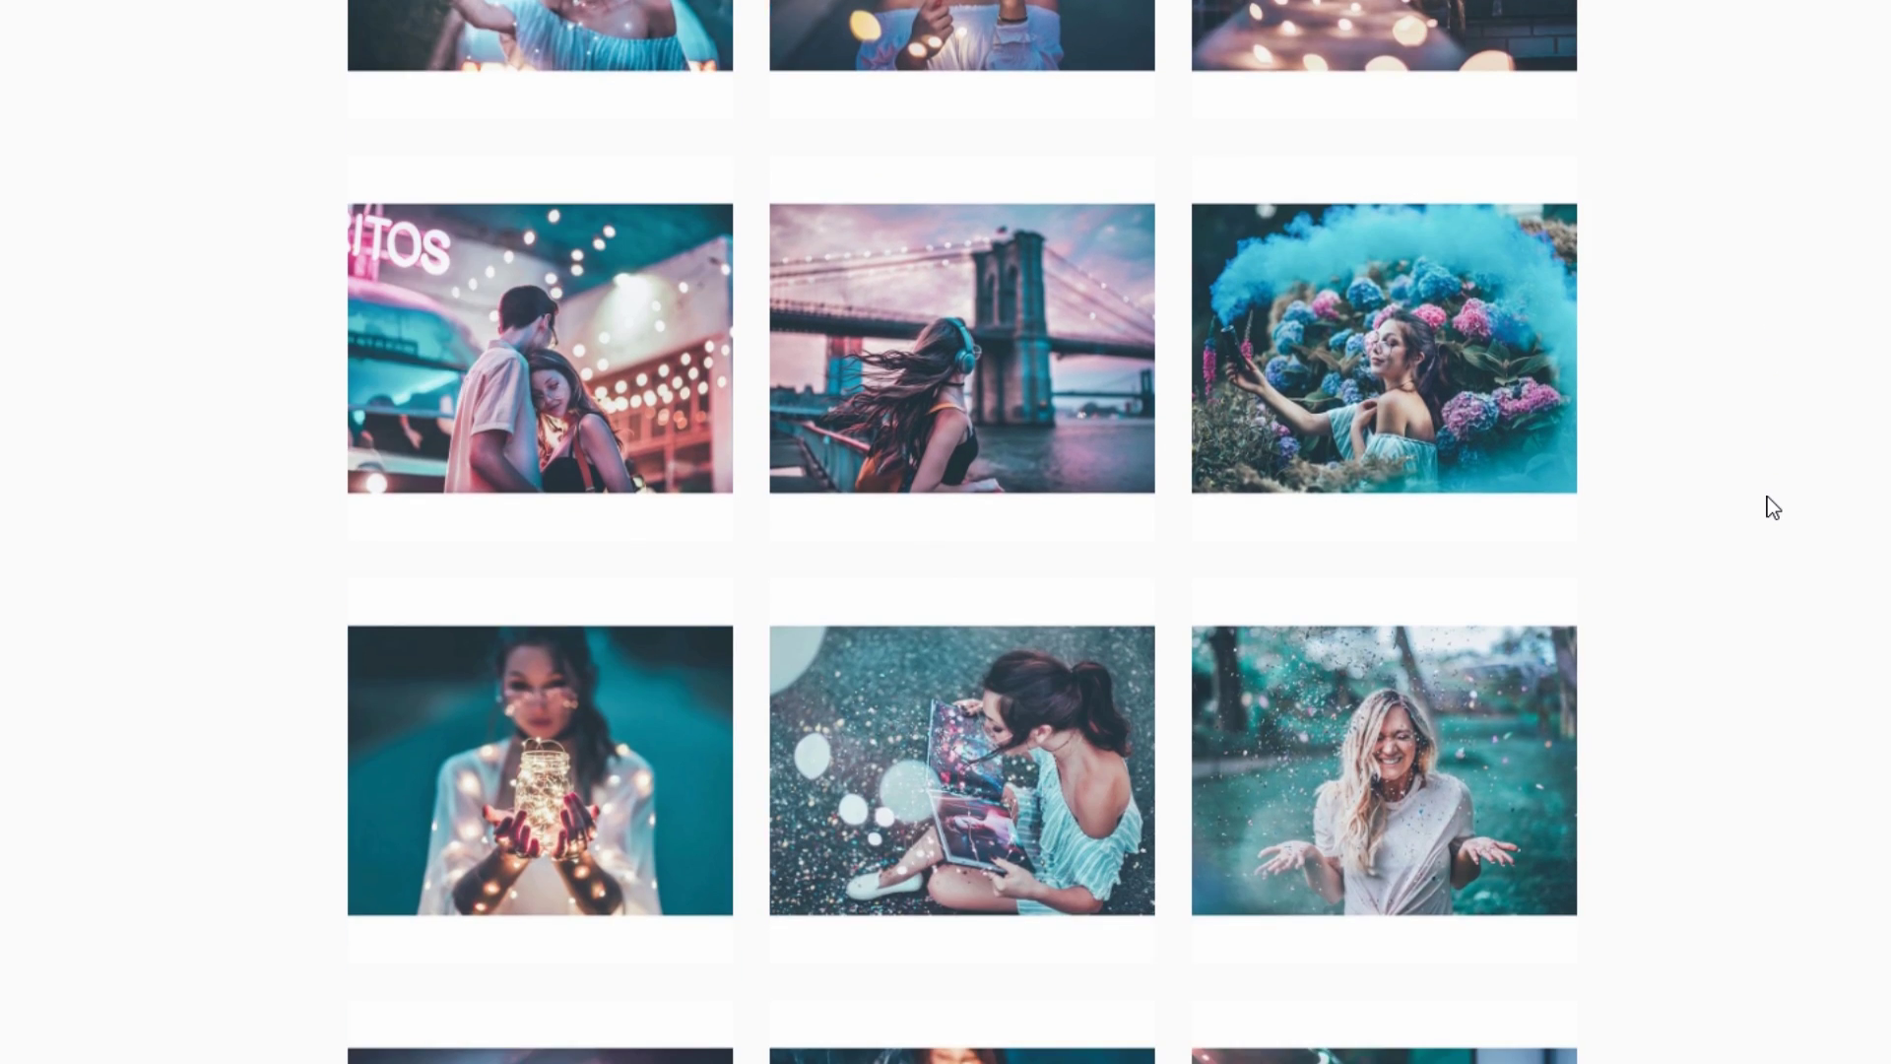
pyautogui.scroll(-1, 1774, 507)
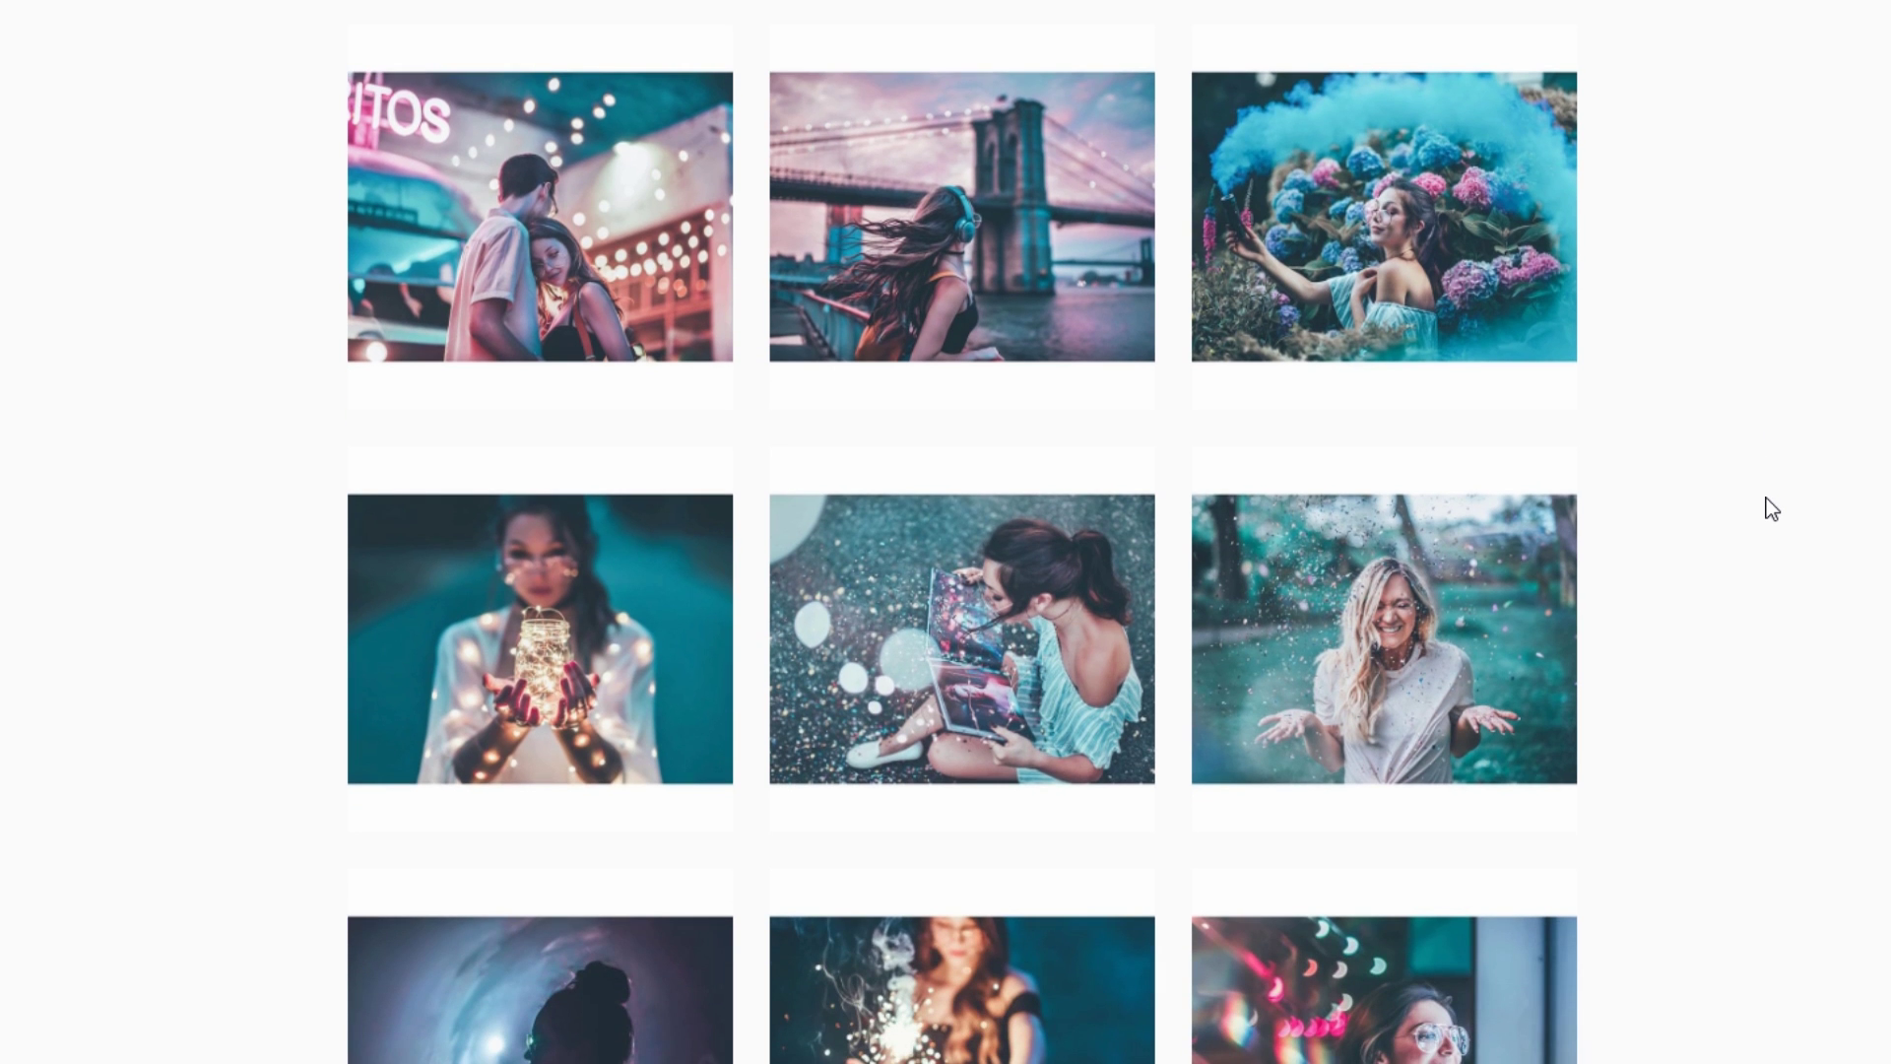
pyautogui.scroll(-2, 1773, 508)
pyautogui.scroll(4, 1773, 508)
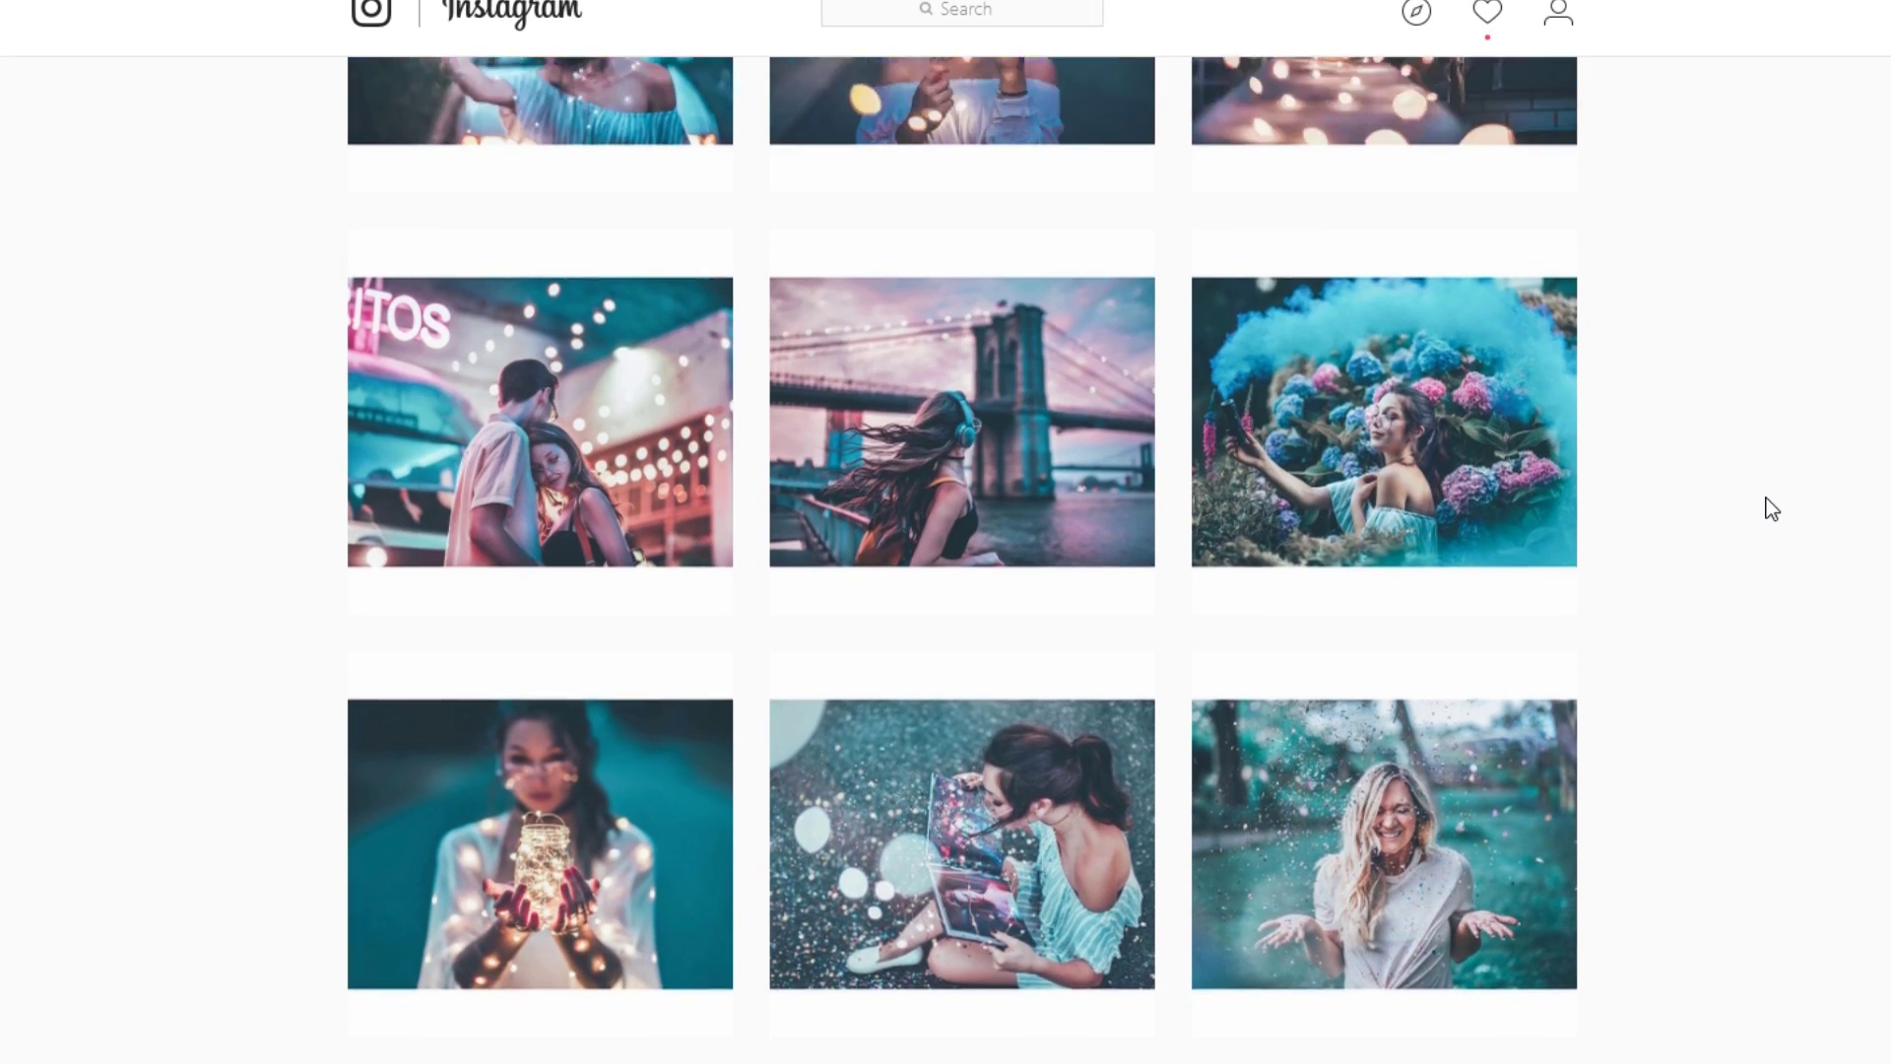
pyautogui.scroll(5, 1773, 509)
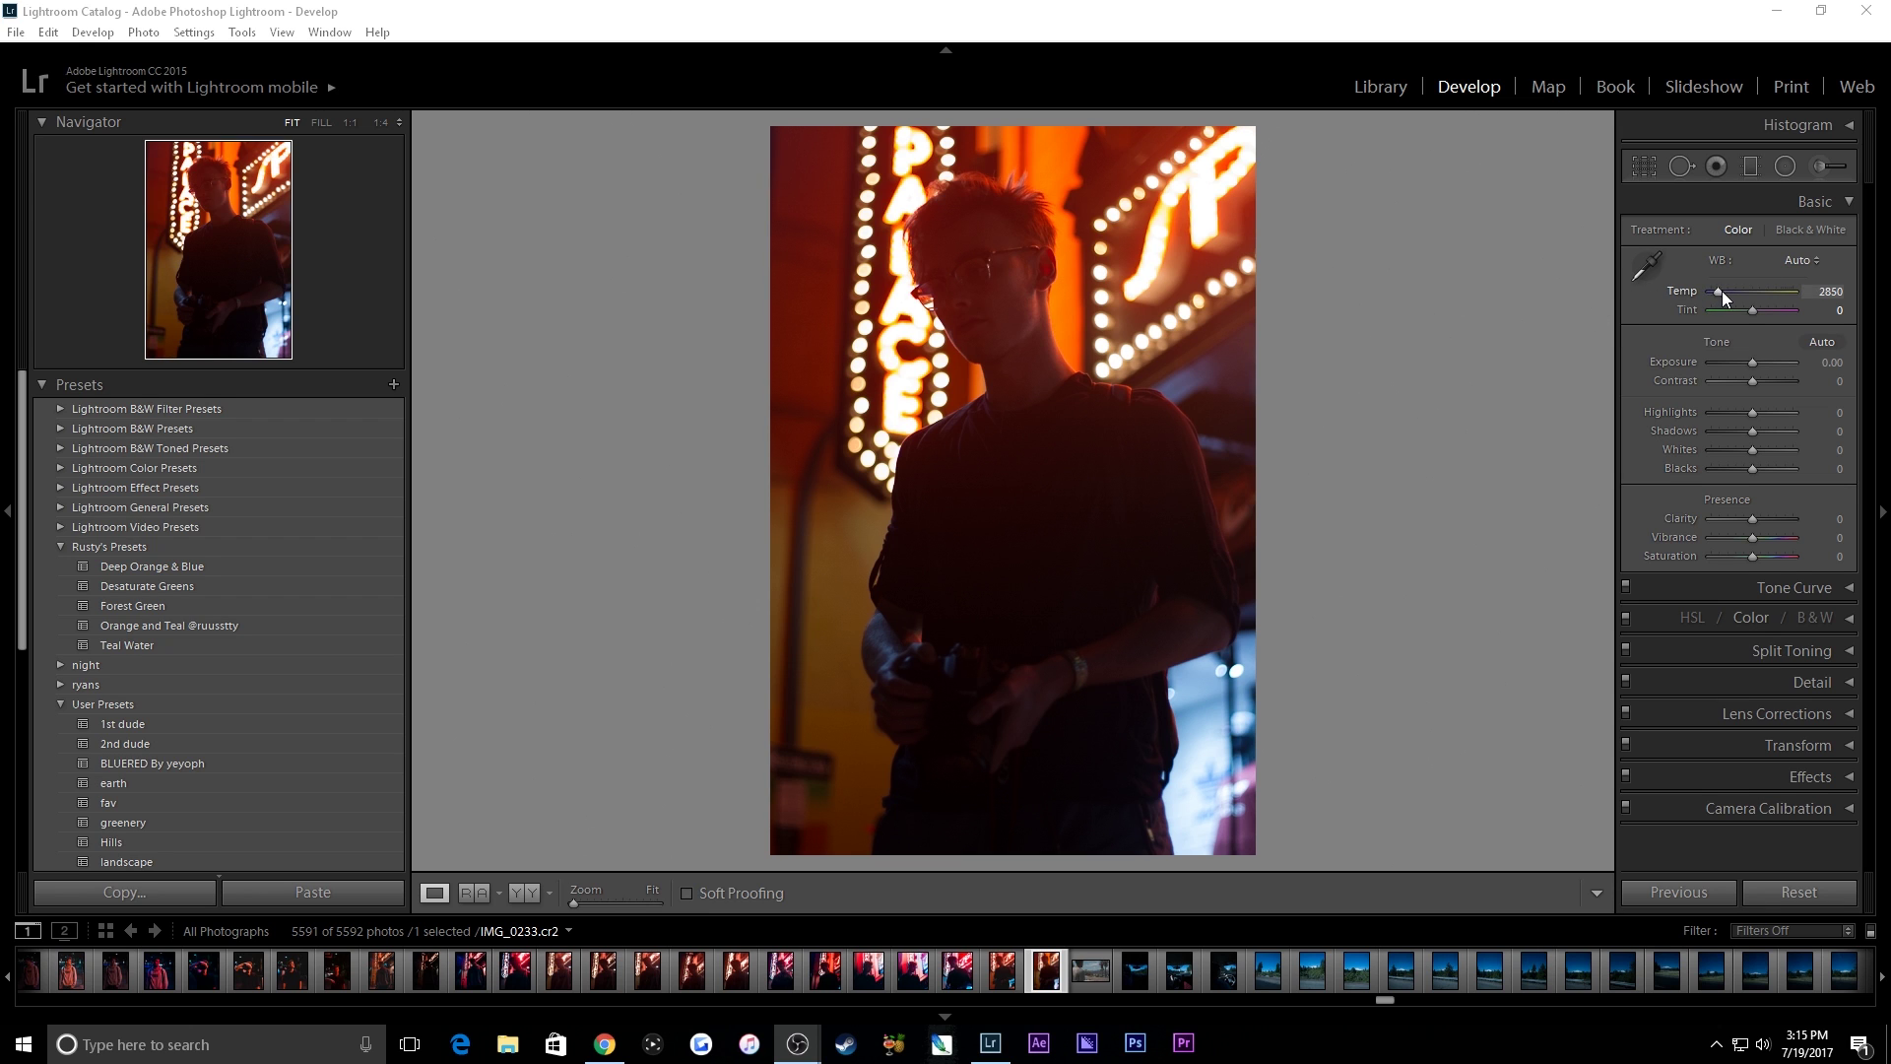
pyautogui.moveTo(1722, 293); pyautogui.dragTo(1712, 297)
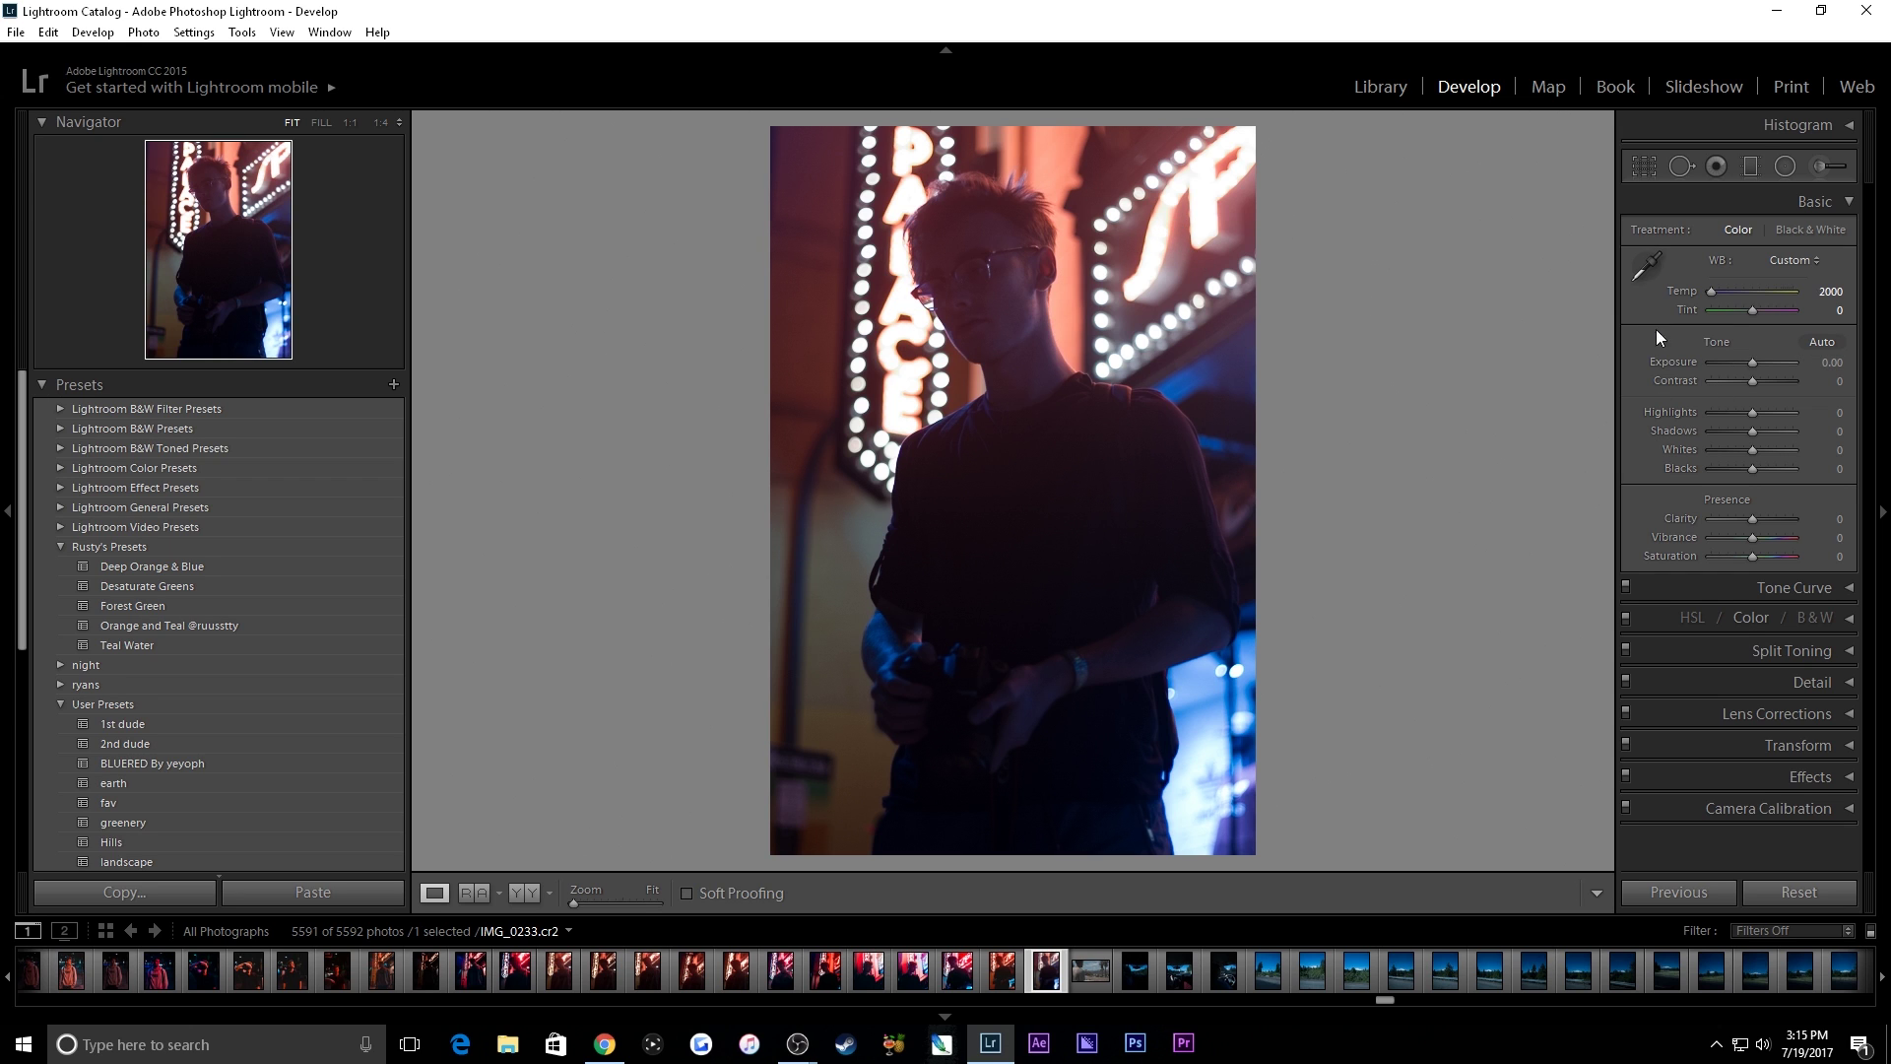
pyautogui.moveTo(1749, 382); pyautogui.dragTo(1771, 384)
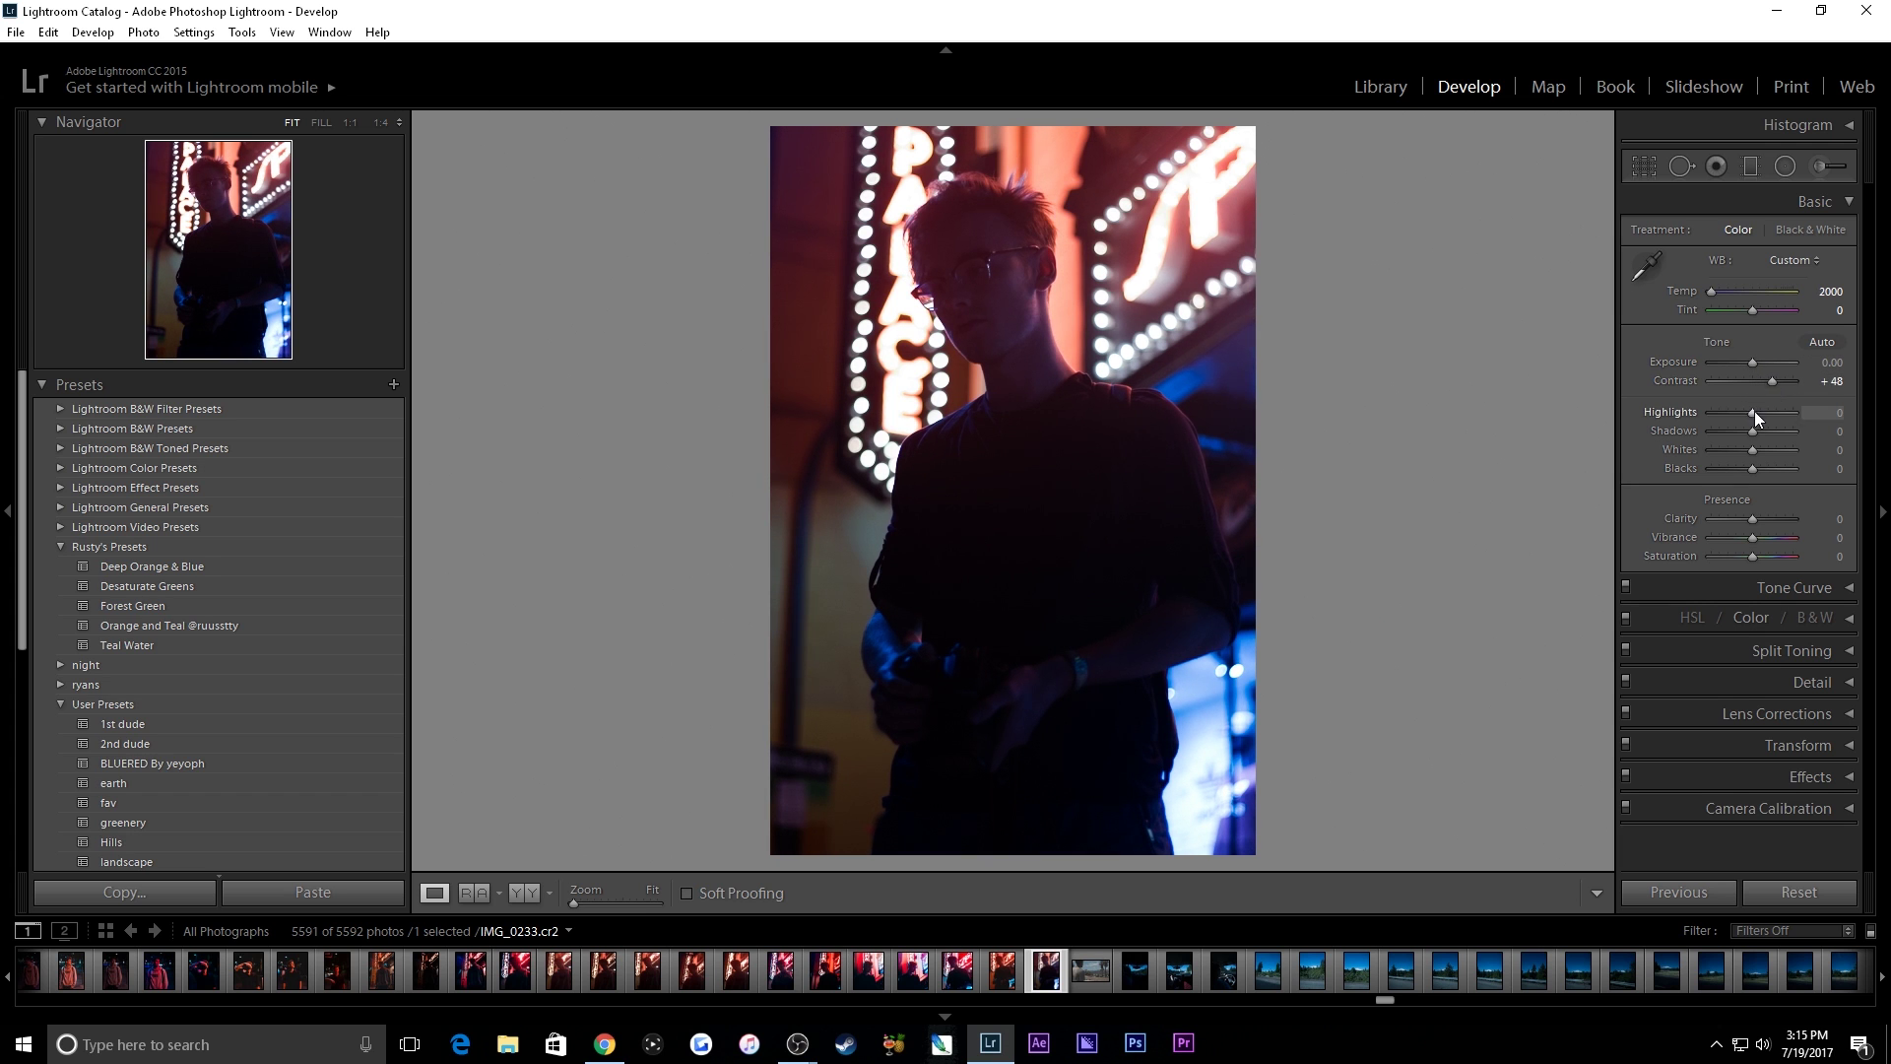
# Step: Set highlights to +81, shadows +71, whites +43 and blacks −64
pyautogui.moveTo(1753, 411); pyautogui.dragTo(1788, 416)
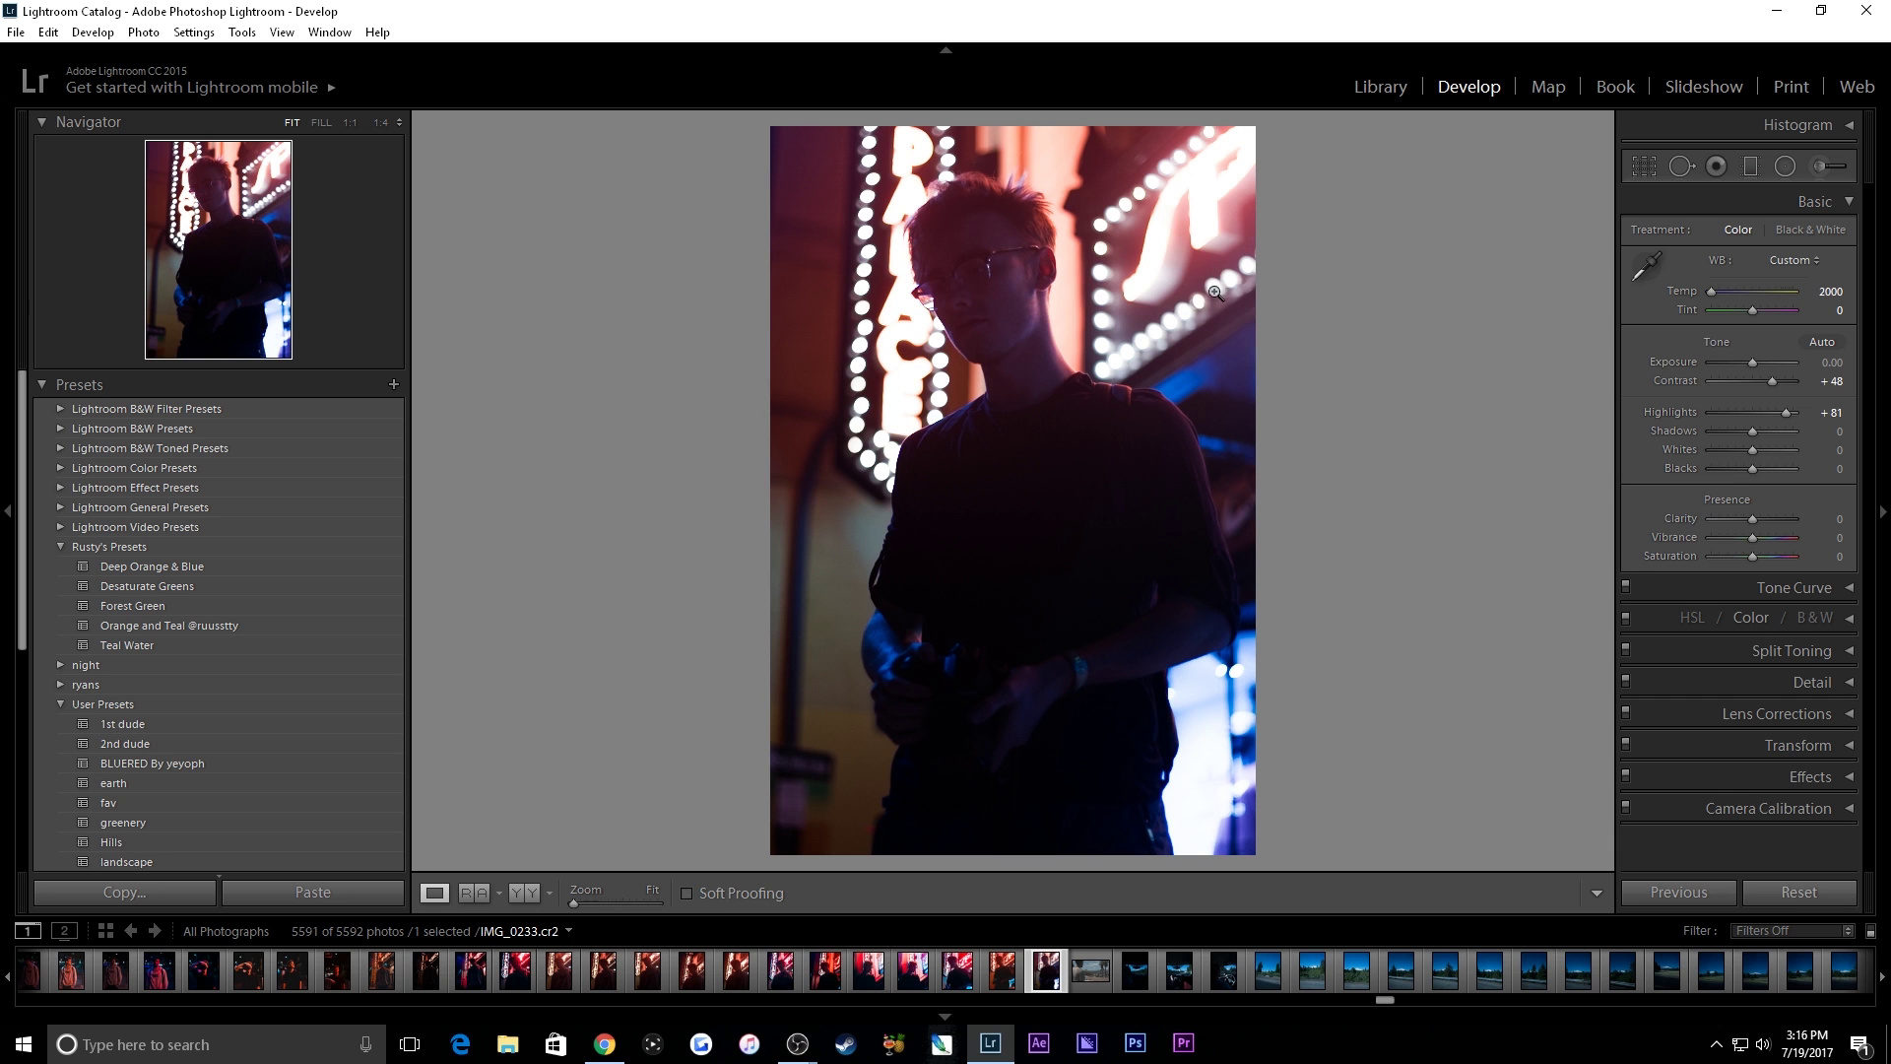
pyautogui.moveTo(1753, 434); pyautogui.dragTo(1782, 438)
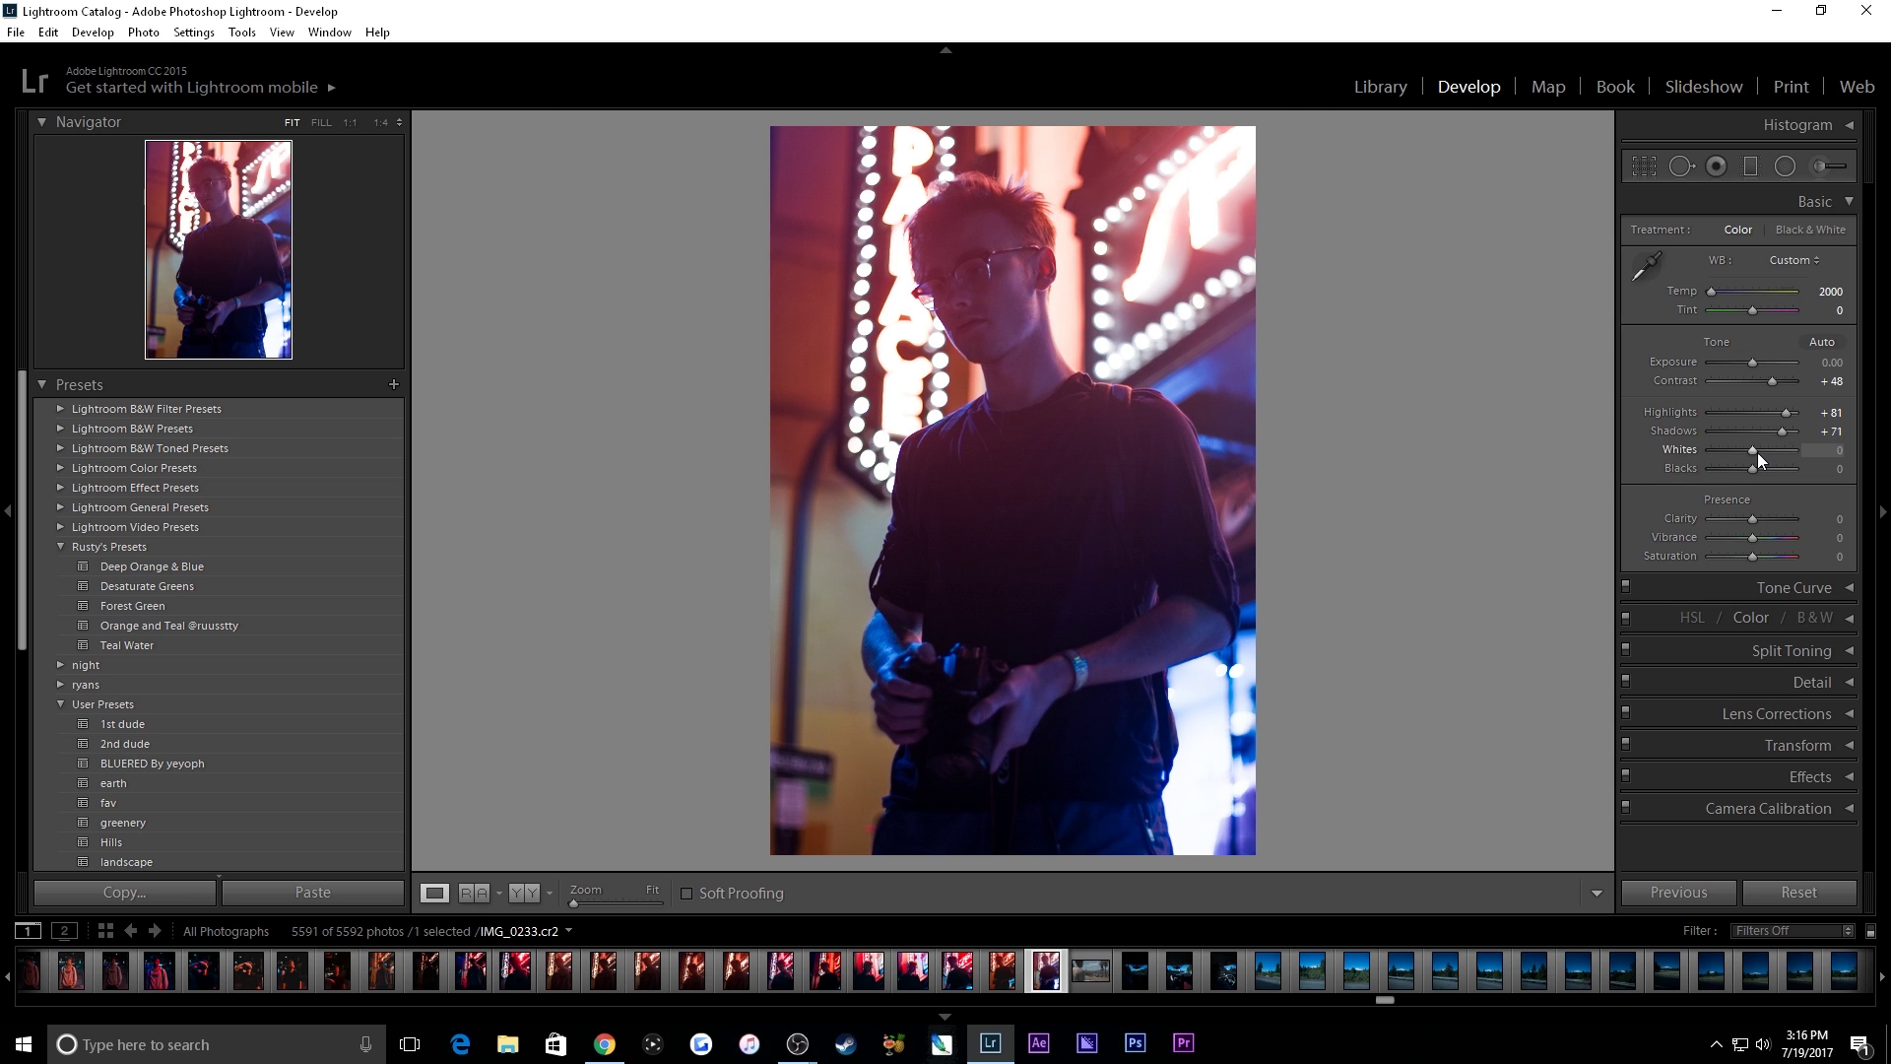
pyautogui.moveTo(1758, 453)
pyautogui.mouseDown()
pyautogui.moveTo(1787, 452)
pyautogui.moveTo(1773, 459)
pyautogui.mouseUp()
pyautogui.moveTo(1737, 475); pyautogui.dragTo(1729, 476)
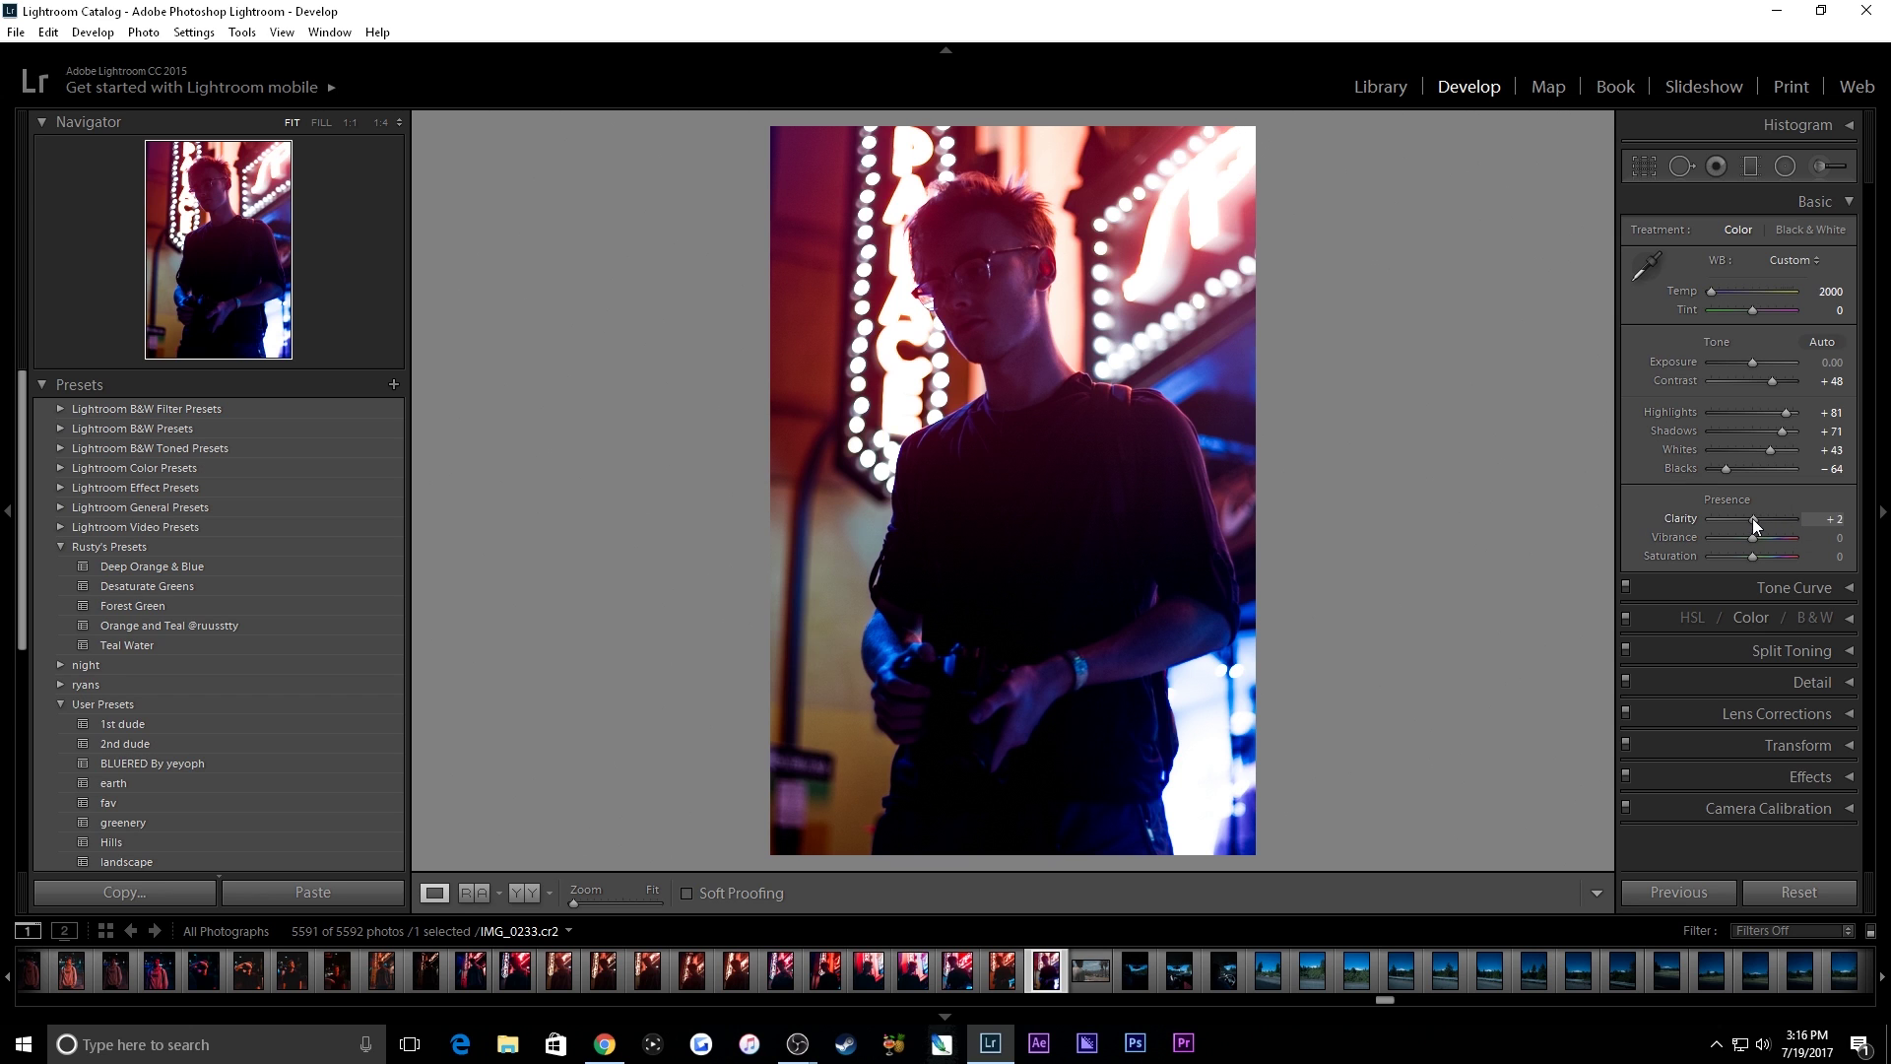
# Step: Add clarity +29, check detail at 1:1, then set vibrance +19 and saturation +7
pyautogui.moveTo(1753, 518); pyautogui.dragTo(1763, 518)
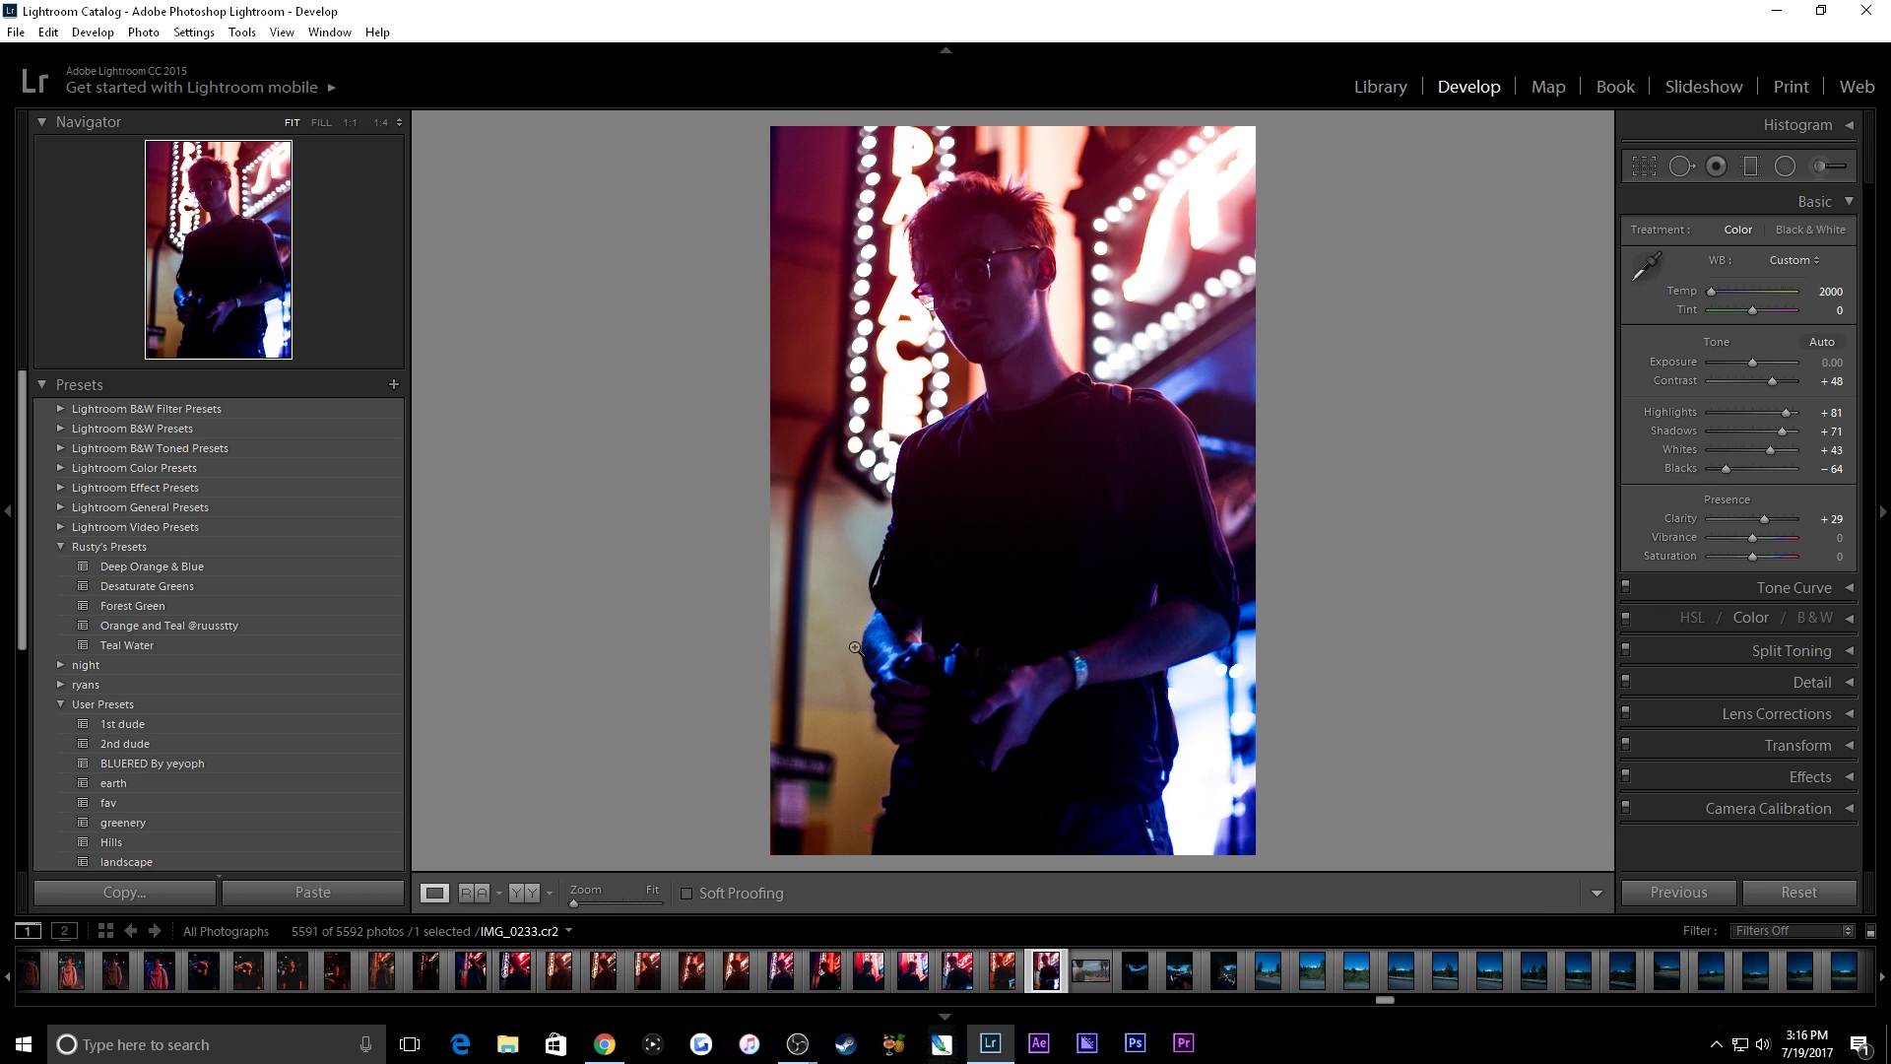
pyautogui.click(1013, 388)
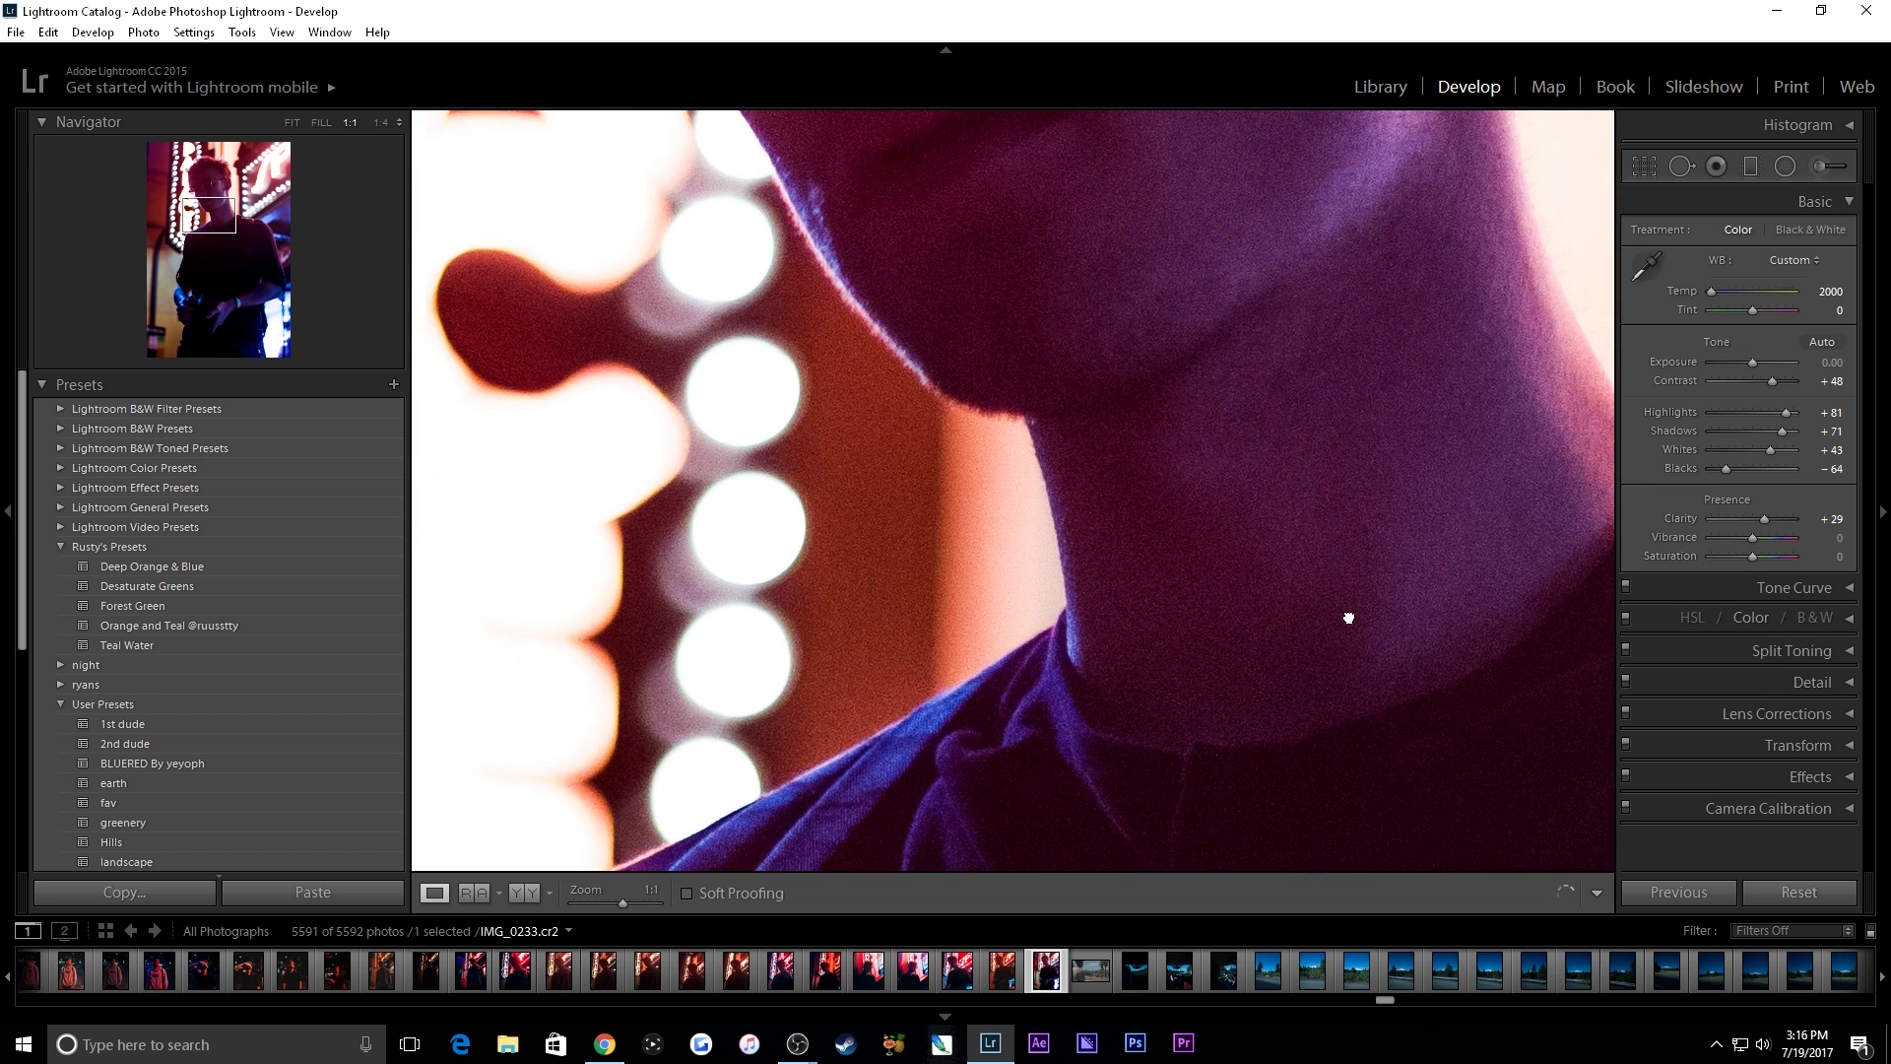
pyautogui.moveTo(1349, 617); pyautogui.dragTo(1123, 562)
pyautogui.click(1123, 561)
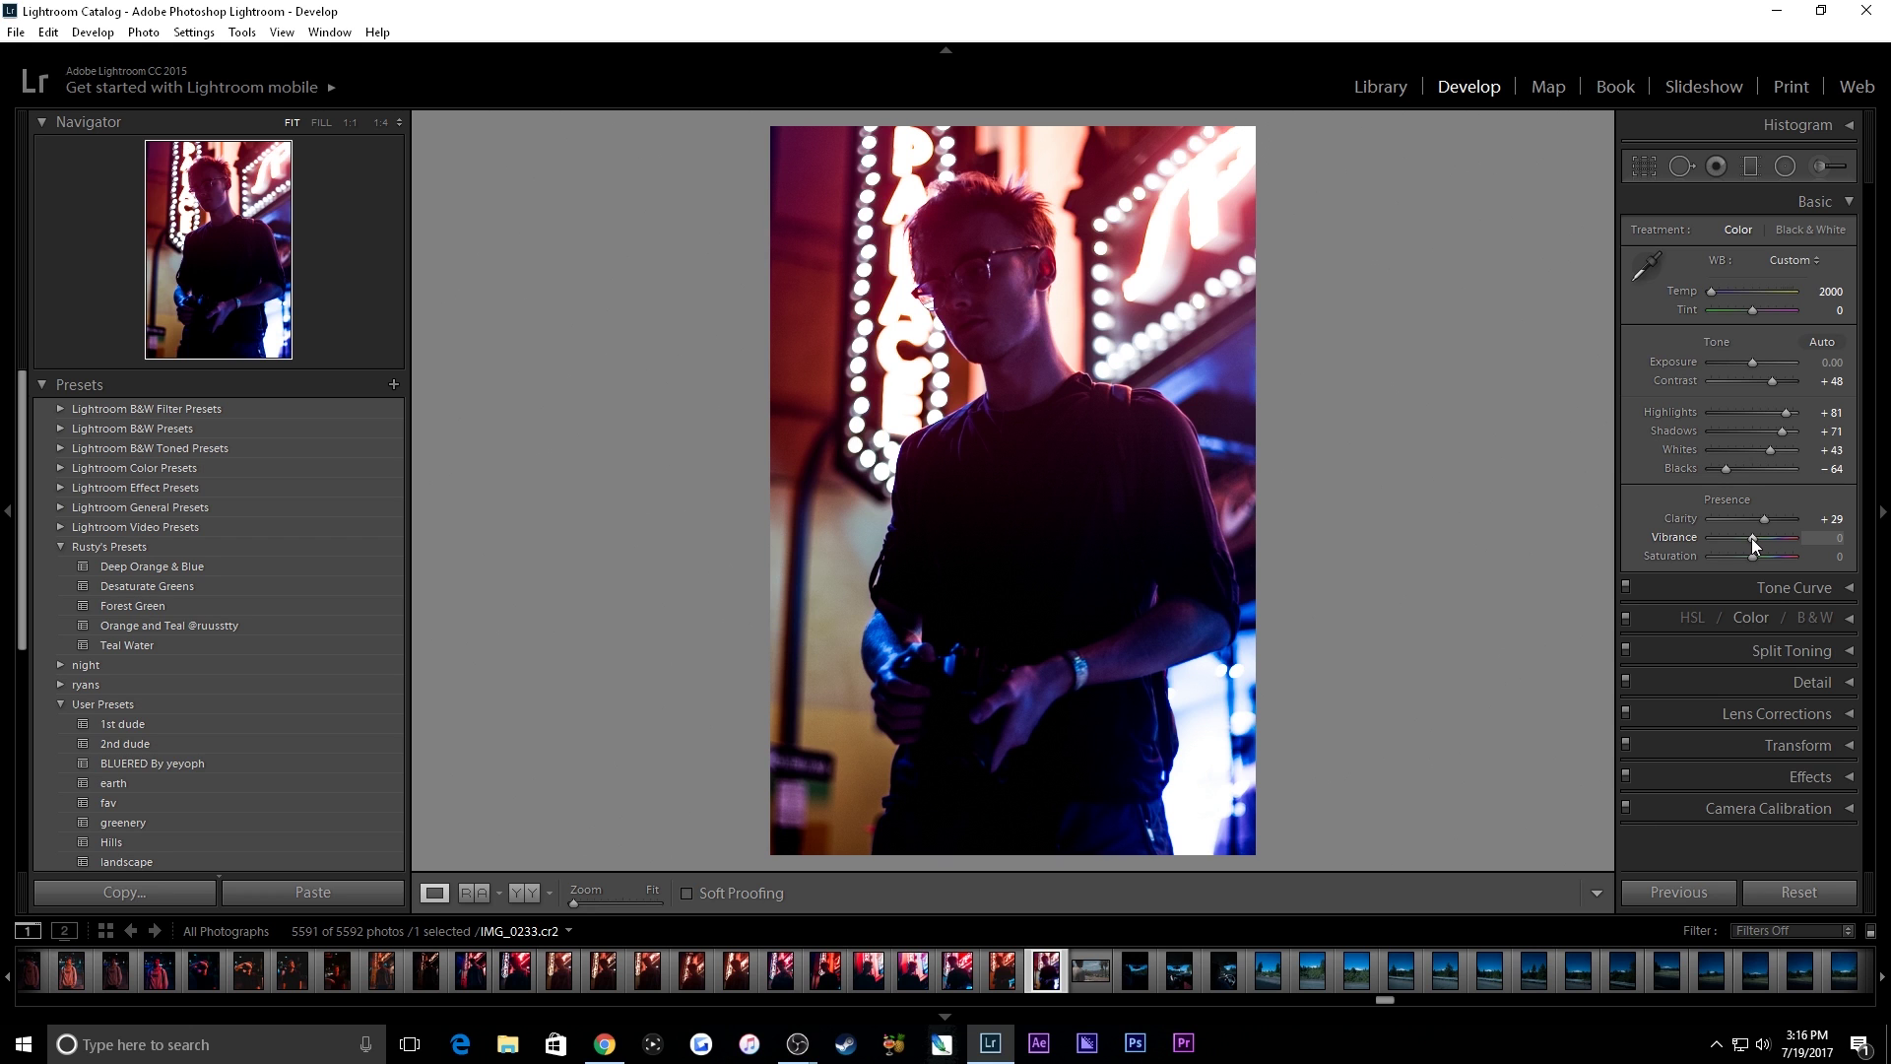
pyautogui.moveTo(1751, 538); pyautogui.dragTo(1745, 539)
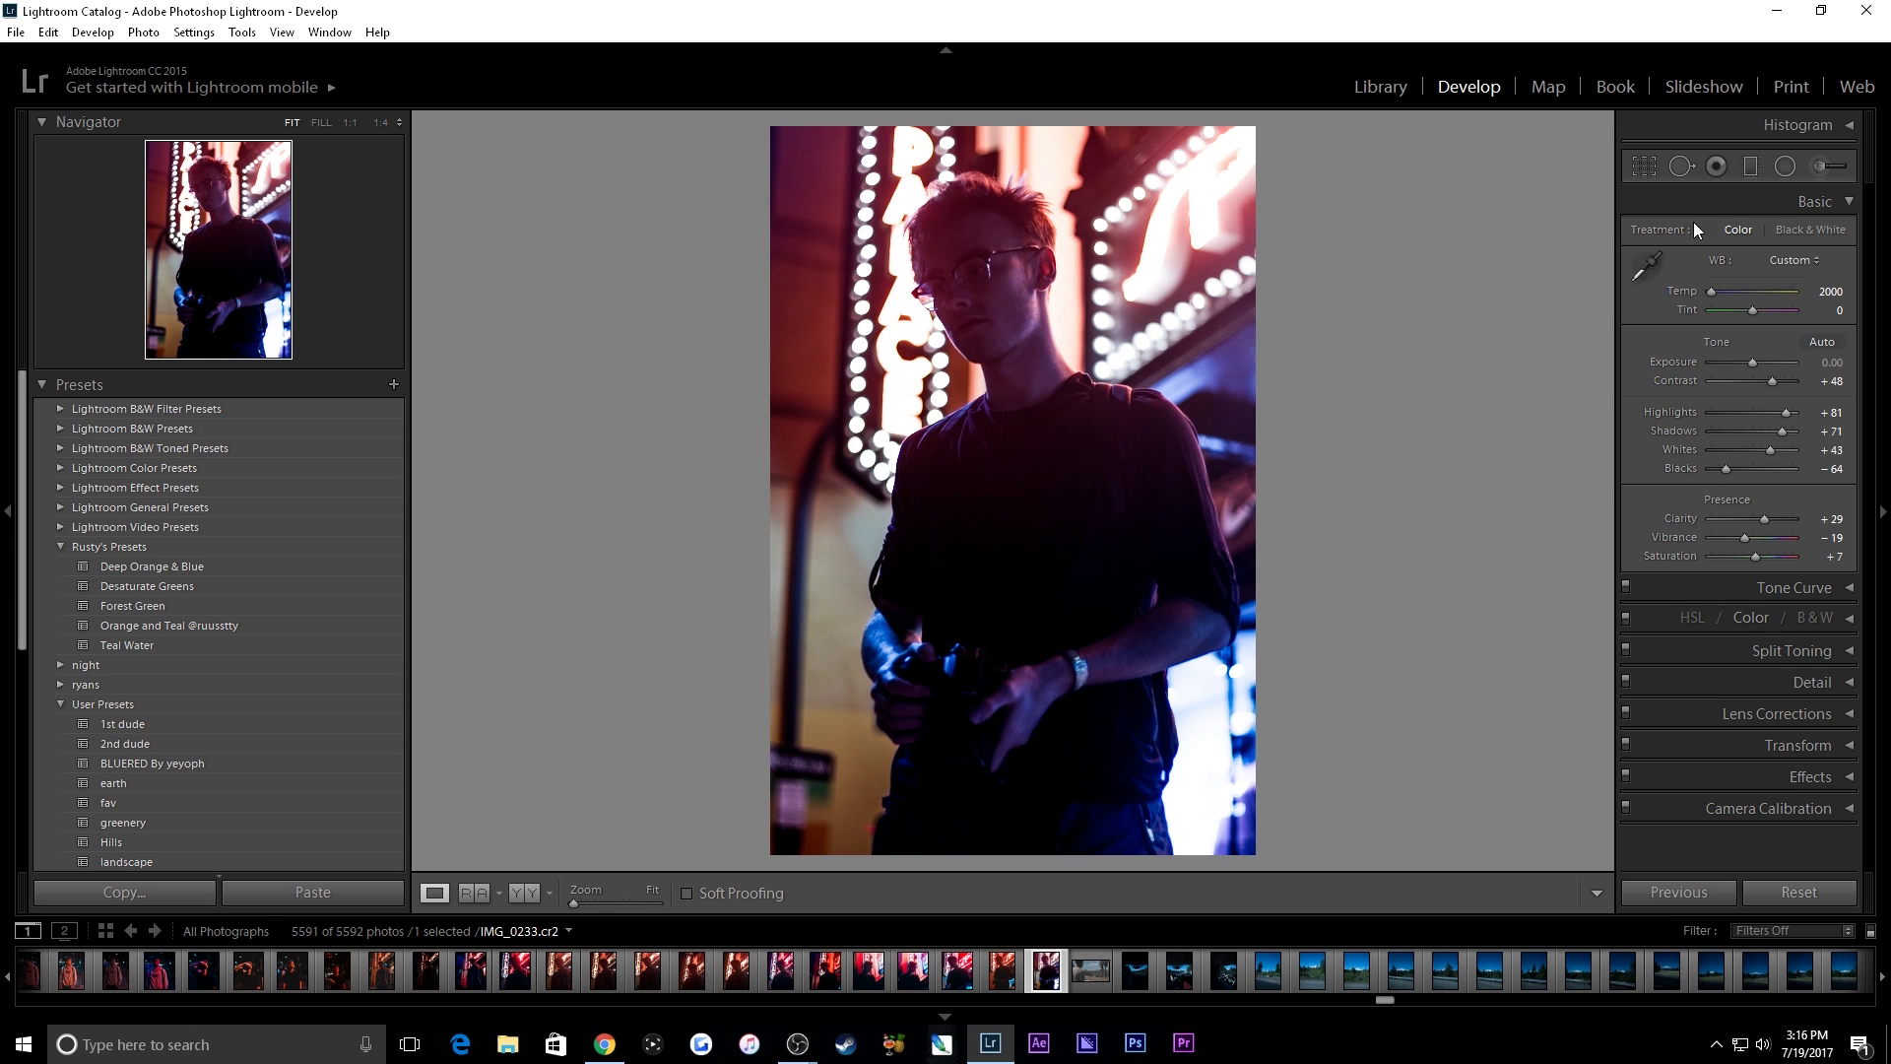
pyautogui.click(1847, 201)
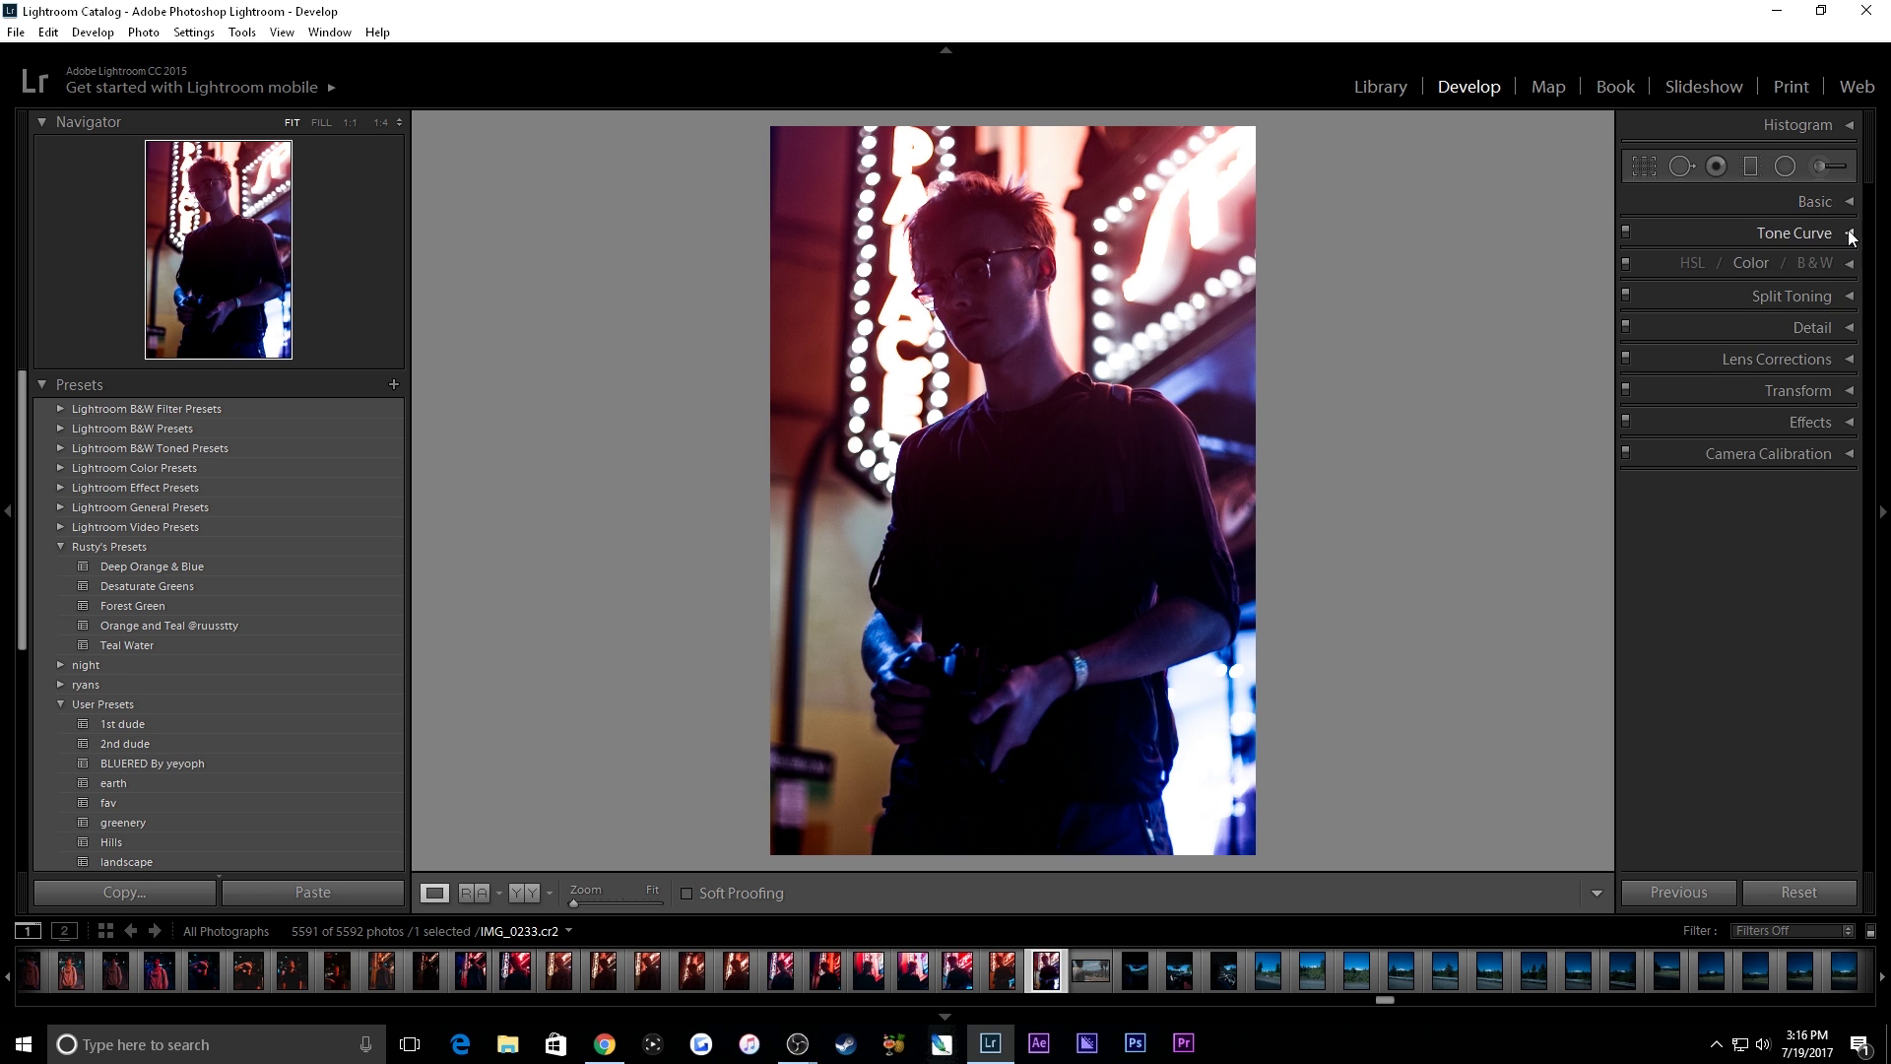
# Step: Lift the curve's black point, add a raised midtone point and lower the white point to 95.7%
pyautogui.click(1849, 233)
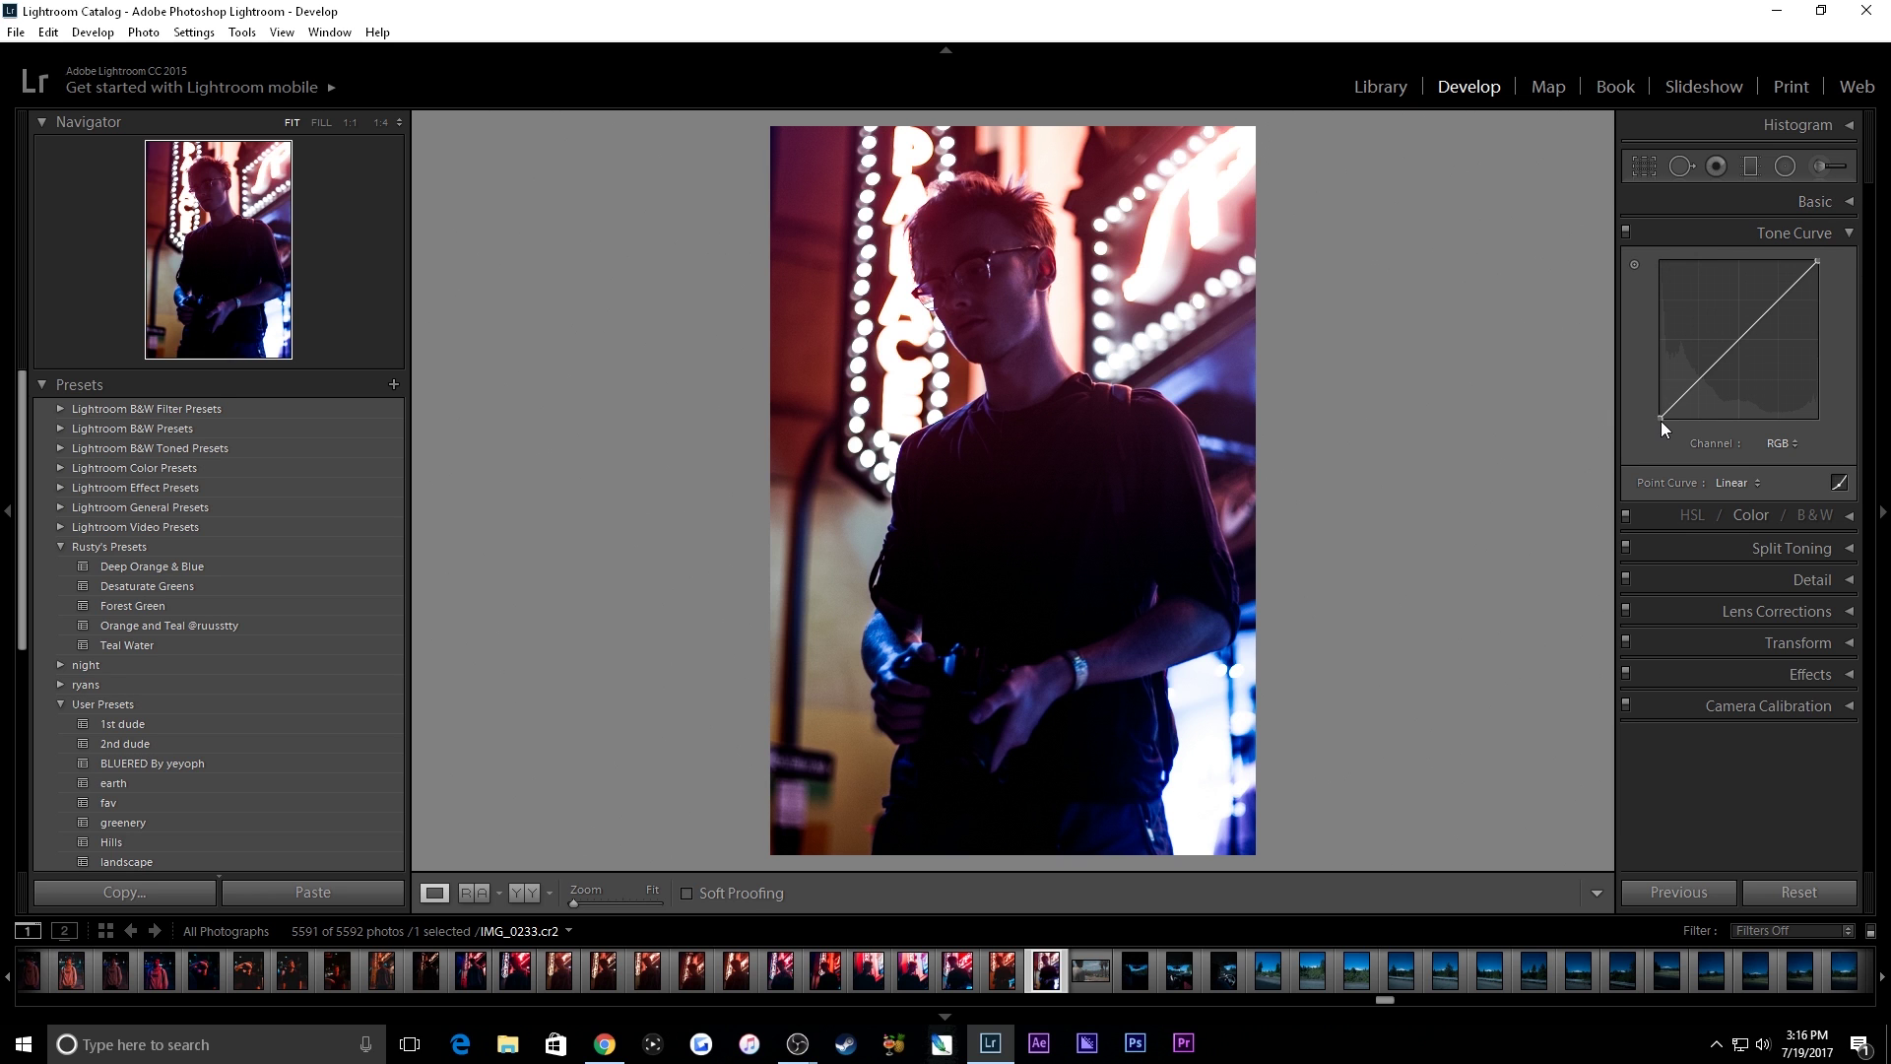
pyautogui.moveTo(1661, 422)
pyautogui.mouseDown()
pyautogui.moveTo(1644, 398)
pyautogui.moveTo(1675, 399)
pyautogui.mouseUp()
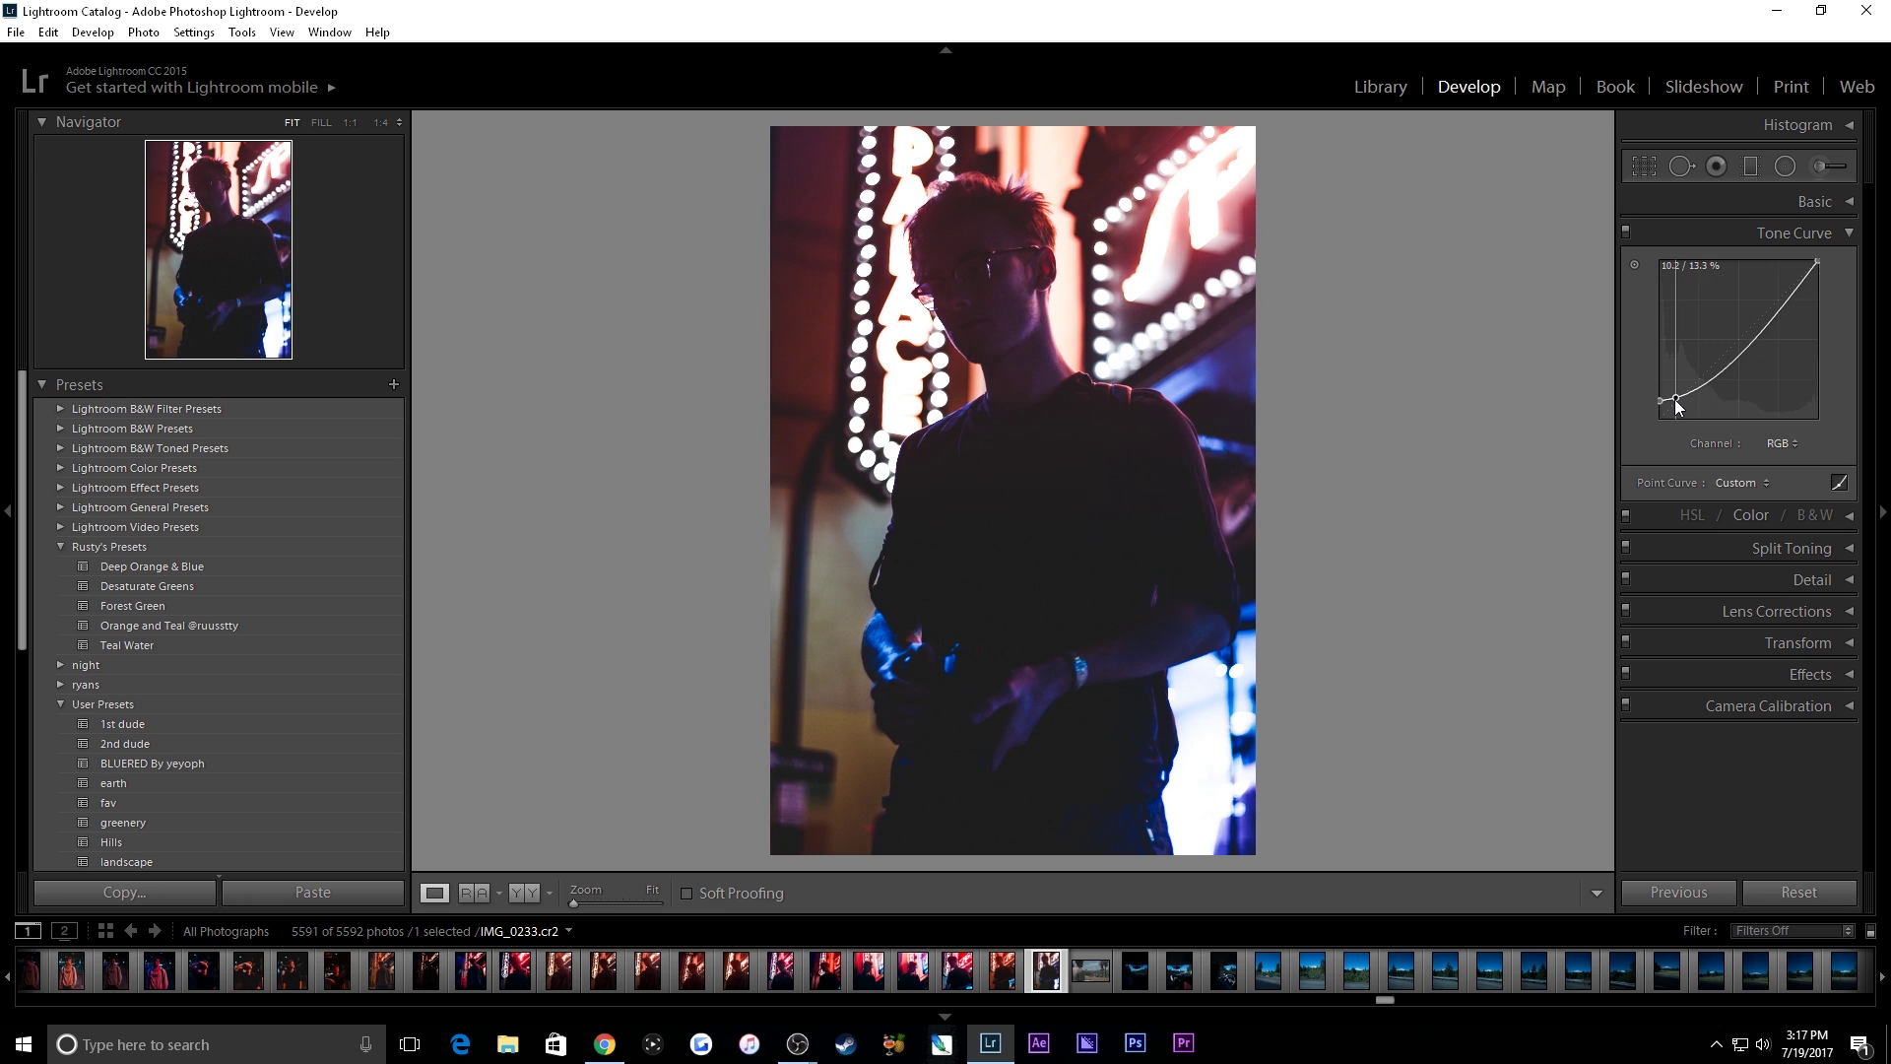
pyautogui.moveTo(1719, 372); pyautogui.dragTo(1724, 351)
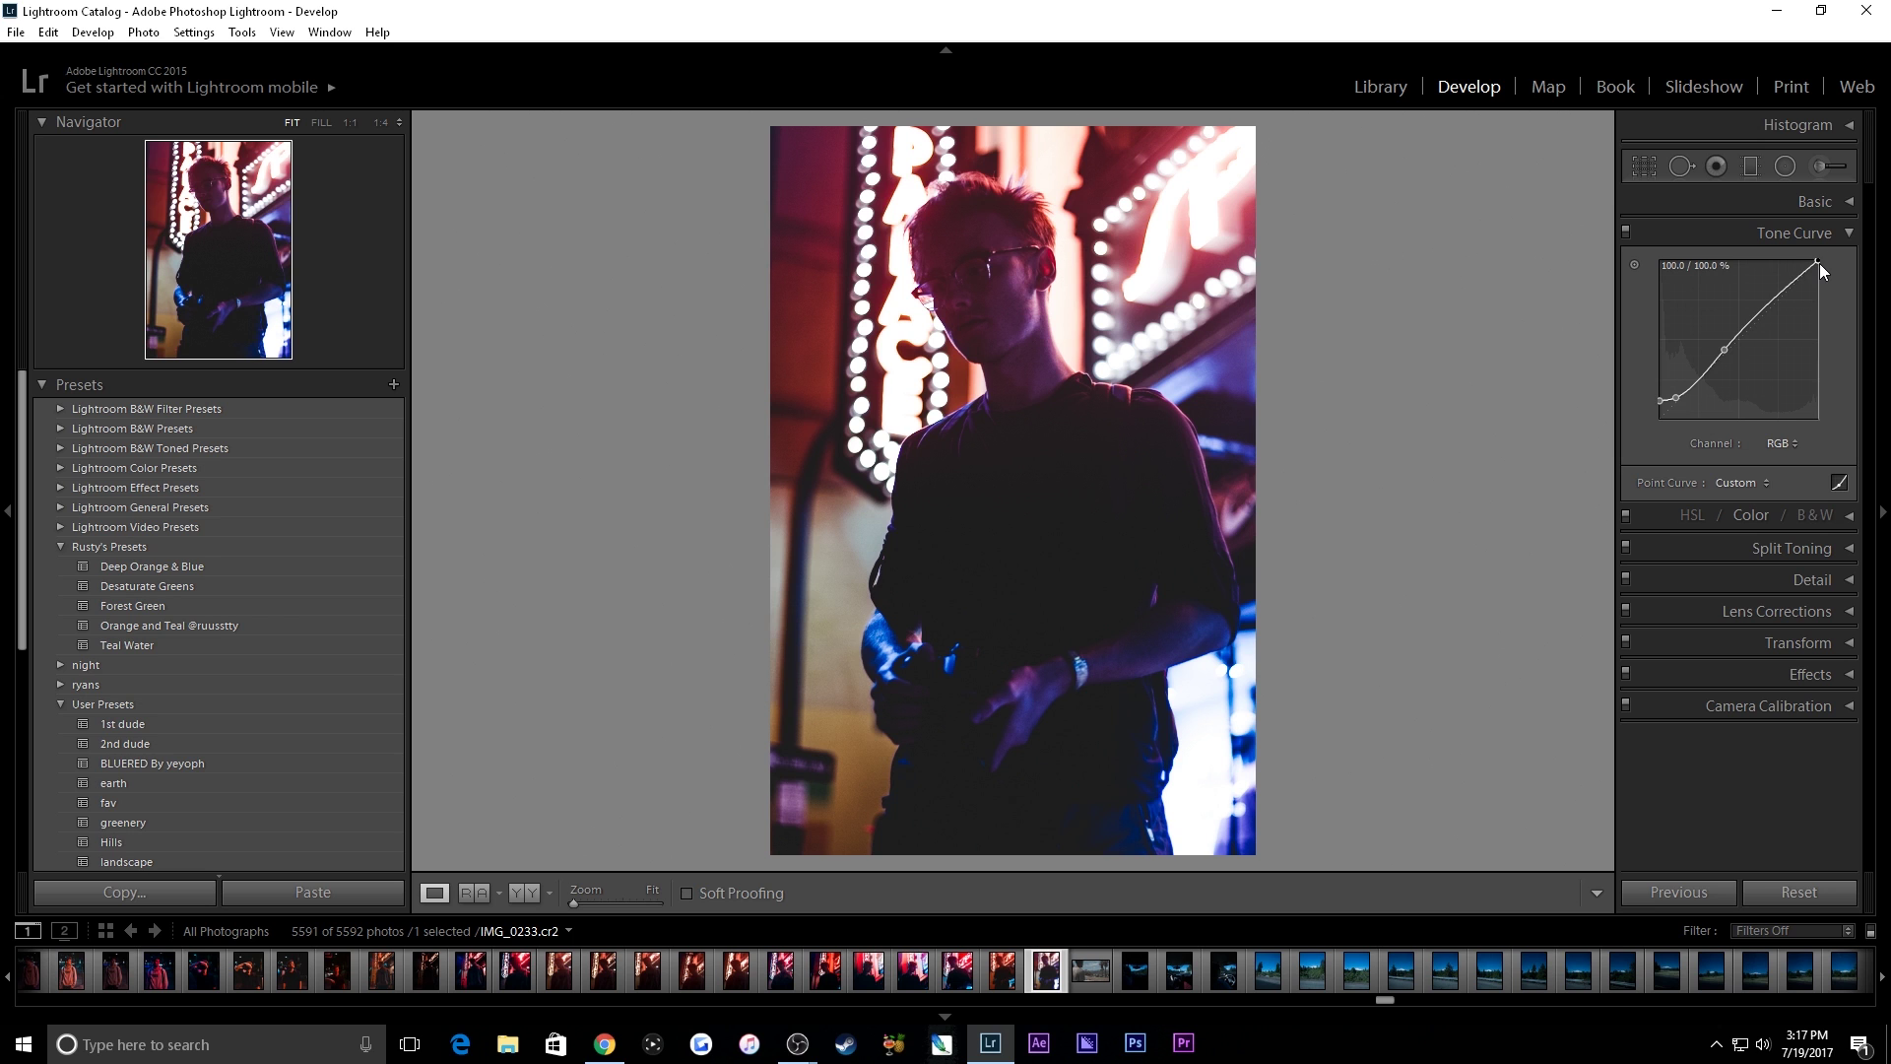
pyautogui.moveTo(1818, 263); pyautogui.dragTo(1822, 266)
pyautogui.moveTo(1725, 350); pyautogui.dragTo(1722, 347)
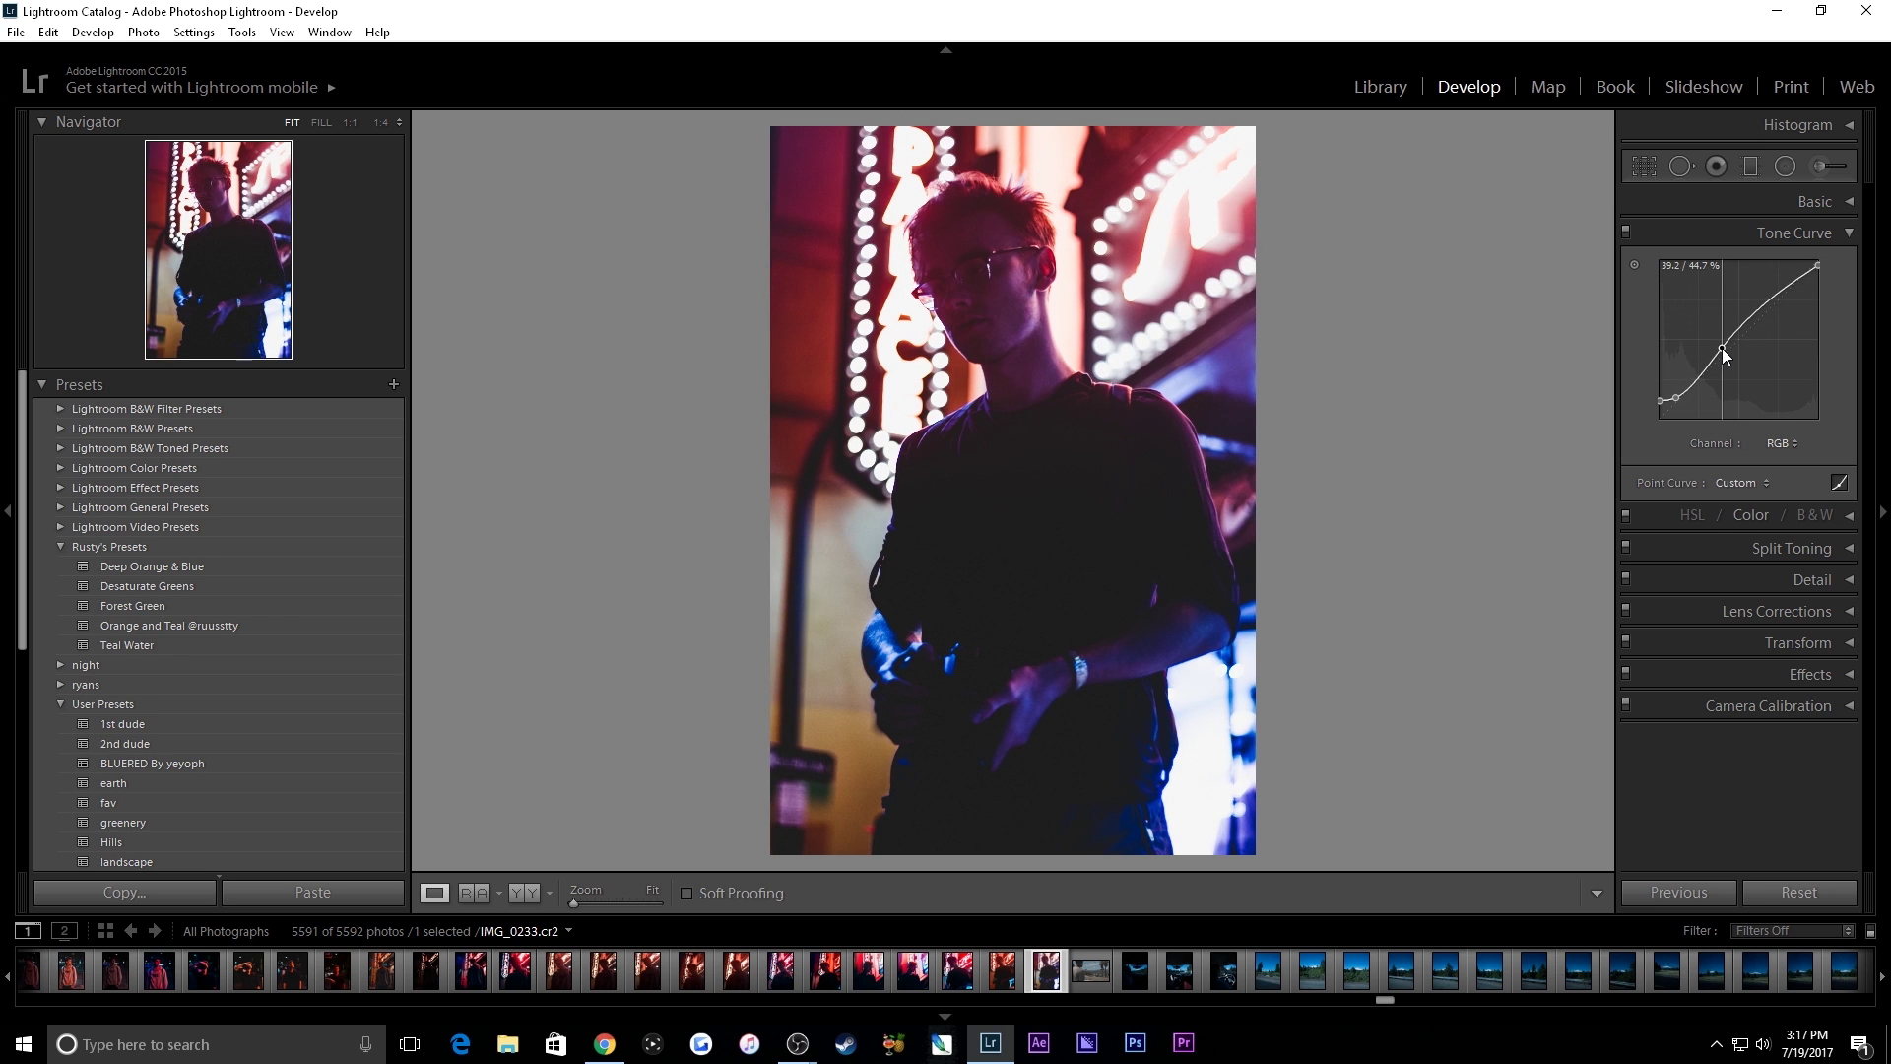
# Step: Compare the tone curve on and off, and nudge its shadow point slightly higher
pyautogui.click(1626, 232)
pyautogui.click(1626, 231)
pyautogui.click(1626, 231)
pyautogui.click(1626, 231)
pyautogui.moveTo(1670, 404); pyautogui.dragTo(1670, 400)
pyautogui.click(1627, 233)
pyautogui.click(1627, 232)
pyautogui.click(1848, 233)
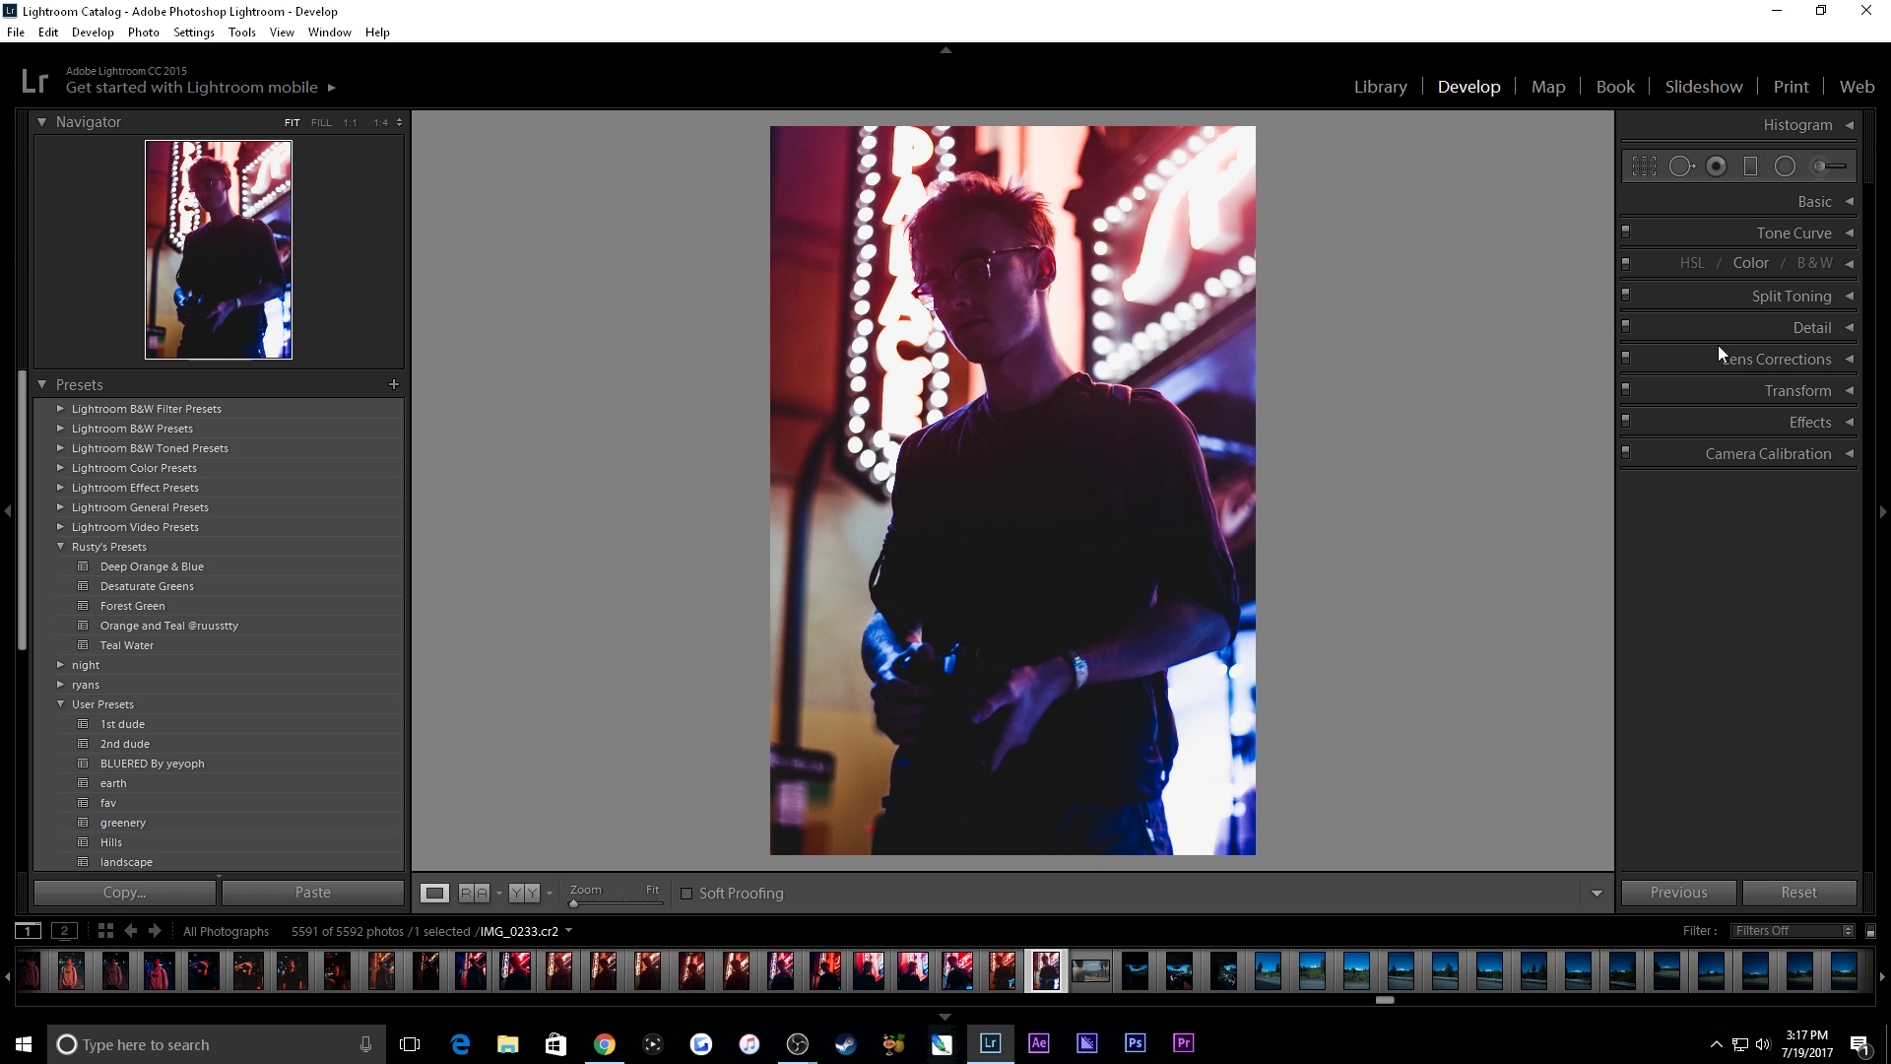
# Step: In HSL, shift the blue hue toward cyan and desaturate the purples slightly
pyautogui.click(1848, 264)
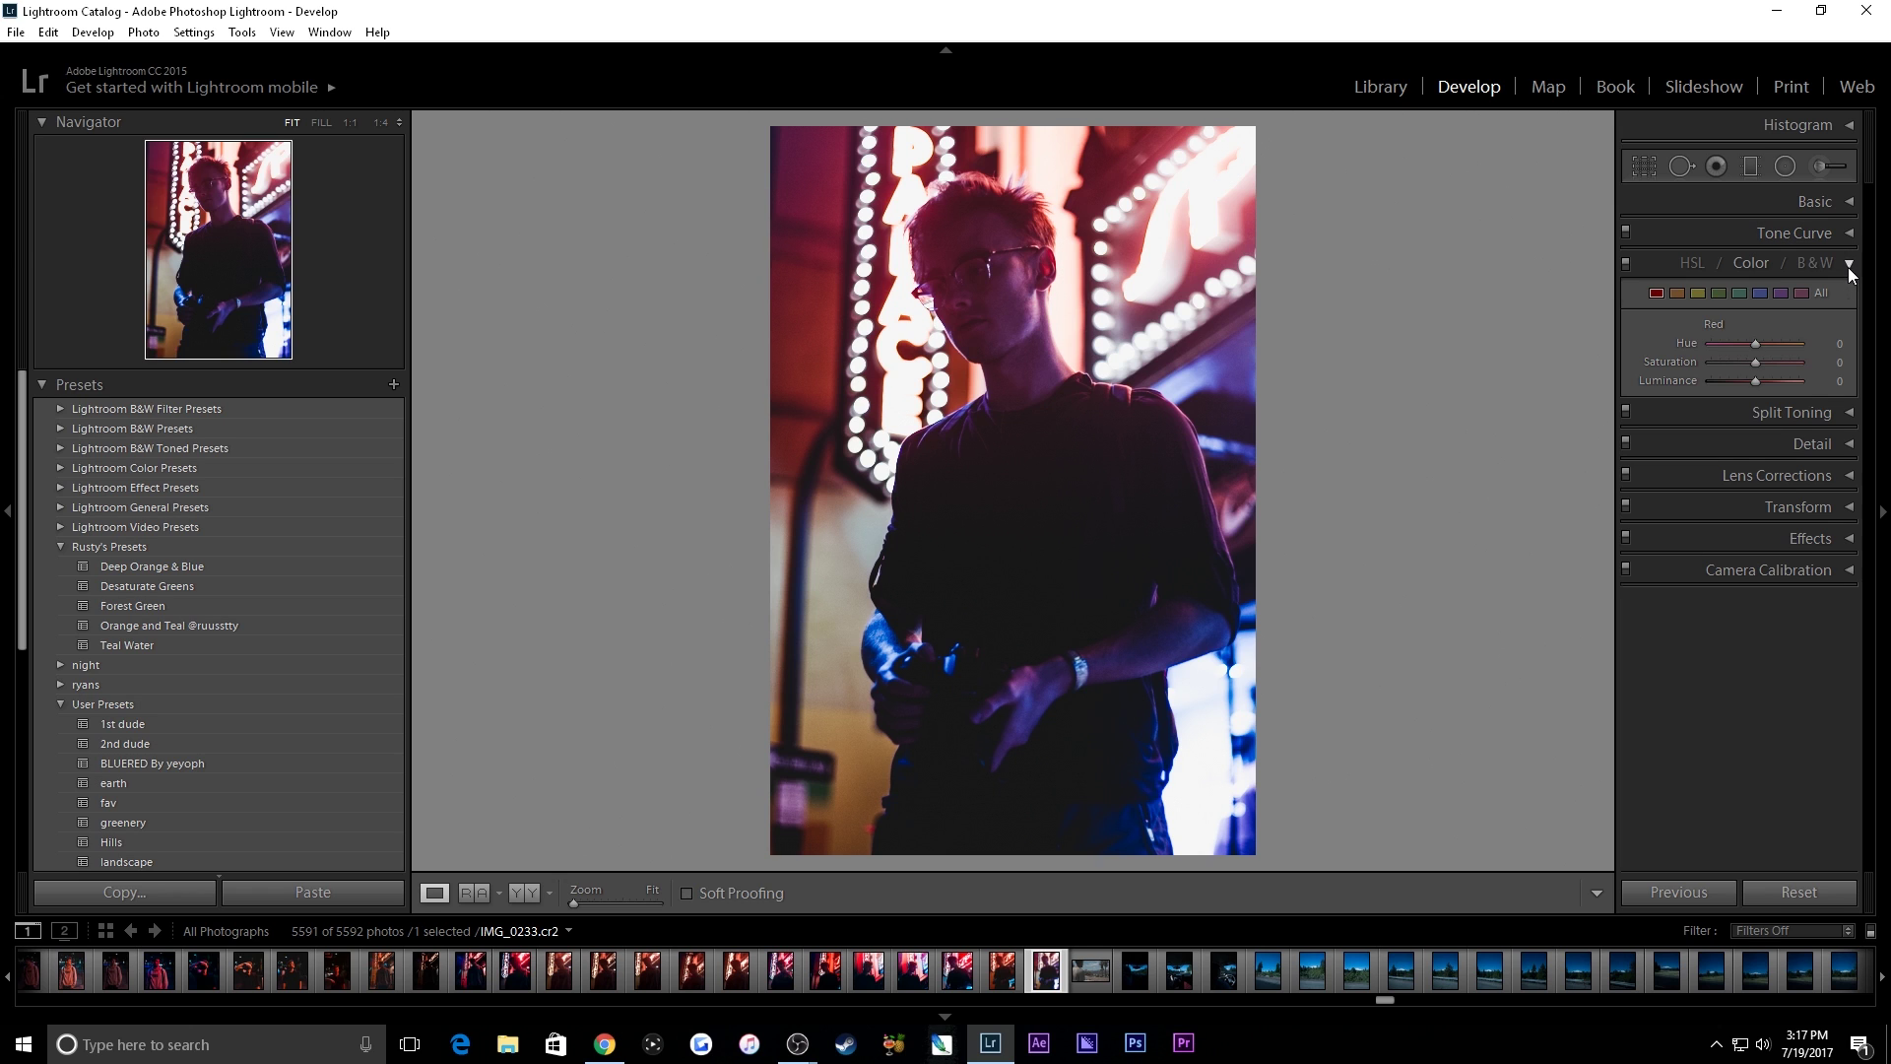
pyautogui.click(1738, 293)
pyautogui.click(1759, 293)
pyautogui.moveTo(1754, 342); pyautogui.dragTo(1761, 382)
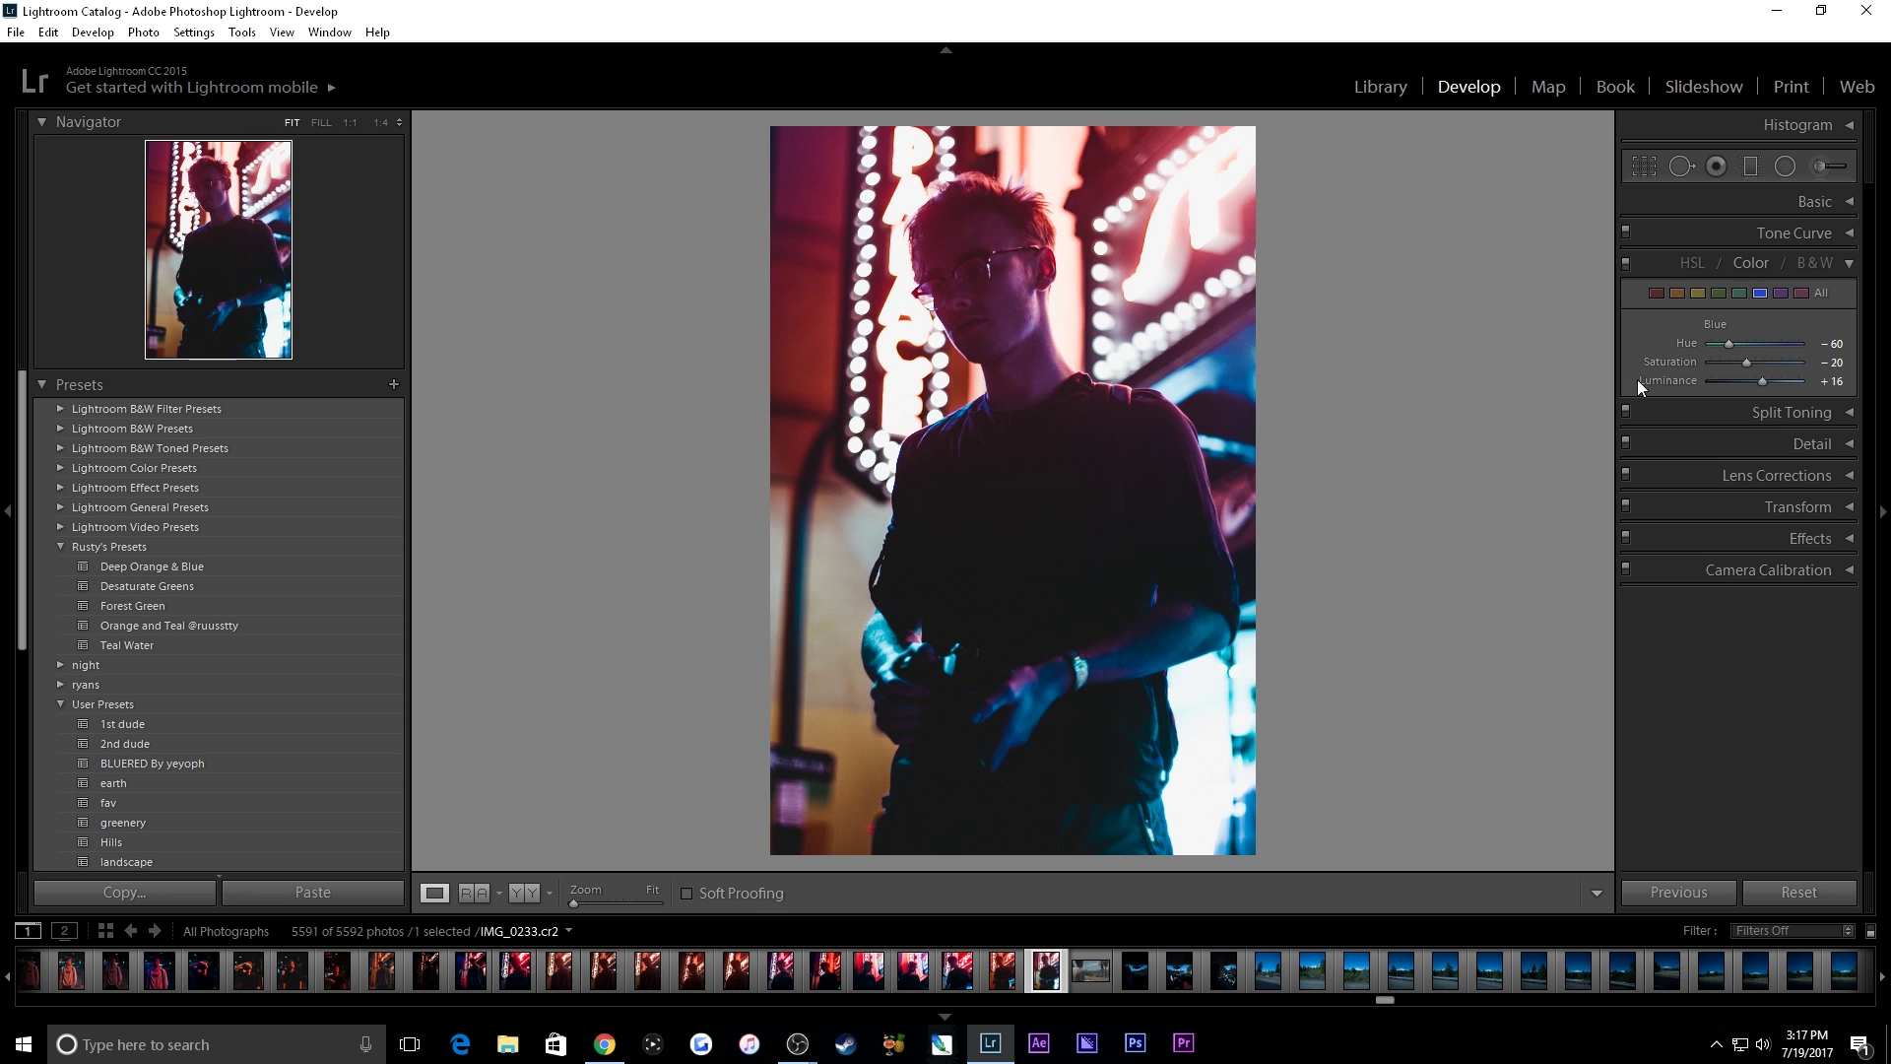
pyautogui.click(1783, 292)
pyautogui.moveTo(1759, 367)
pyautogui.mouseDown()
pyautogui.moveTo(1717, 368)
pyautogui.moveTo(1739, 376)
pyautogui.mouseUp()
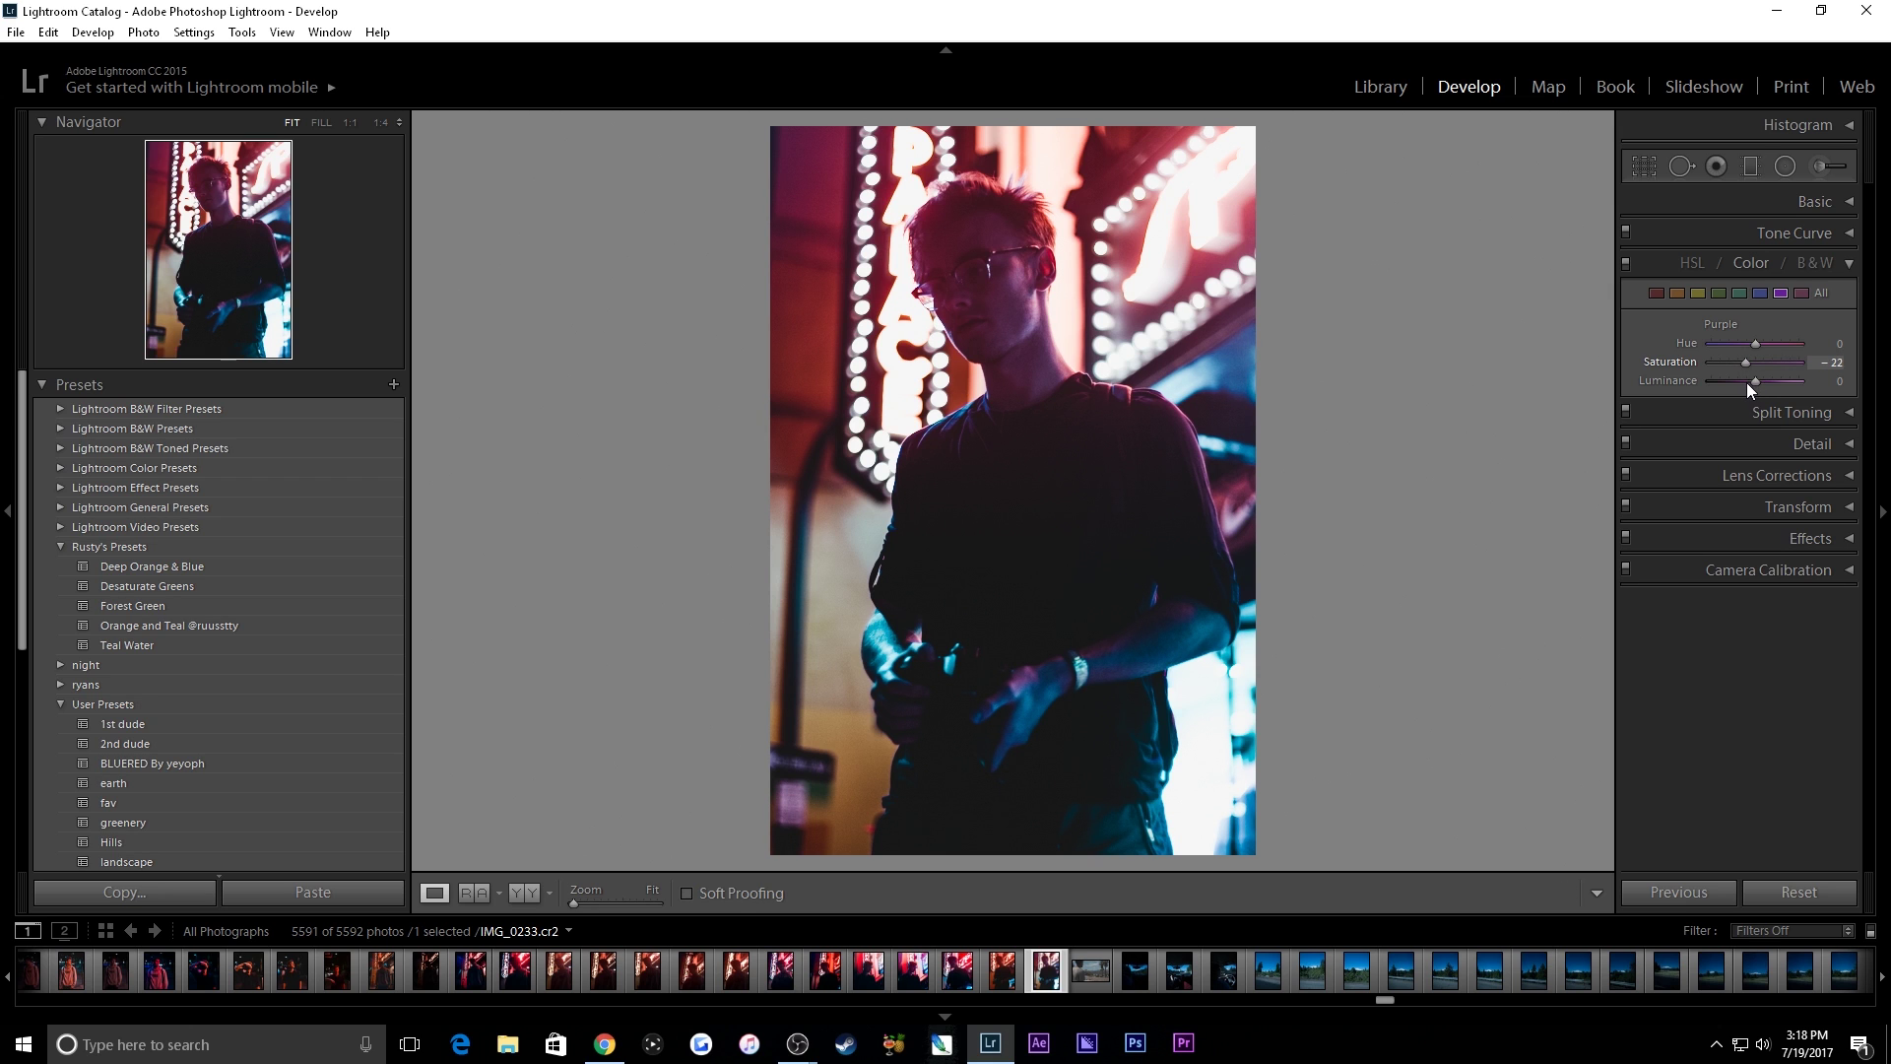
pyautogui.moveTo(1748, 385); pyautogui.dragTo(1745, 385)
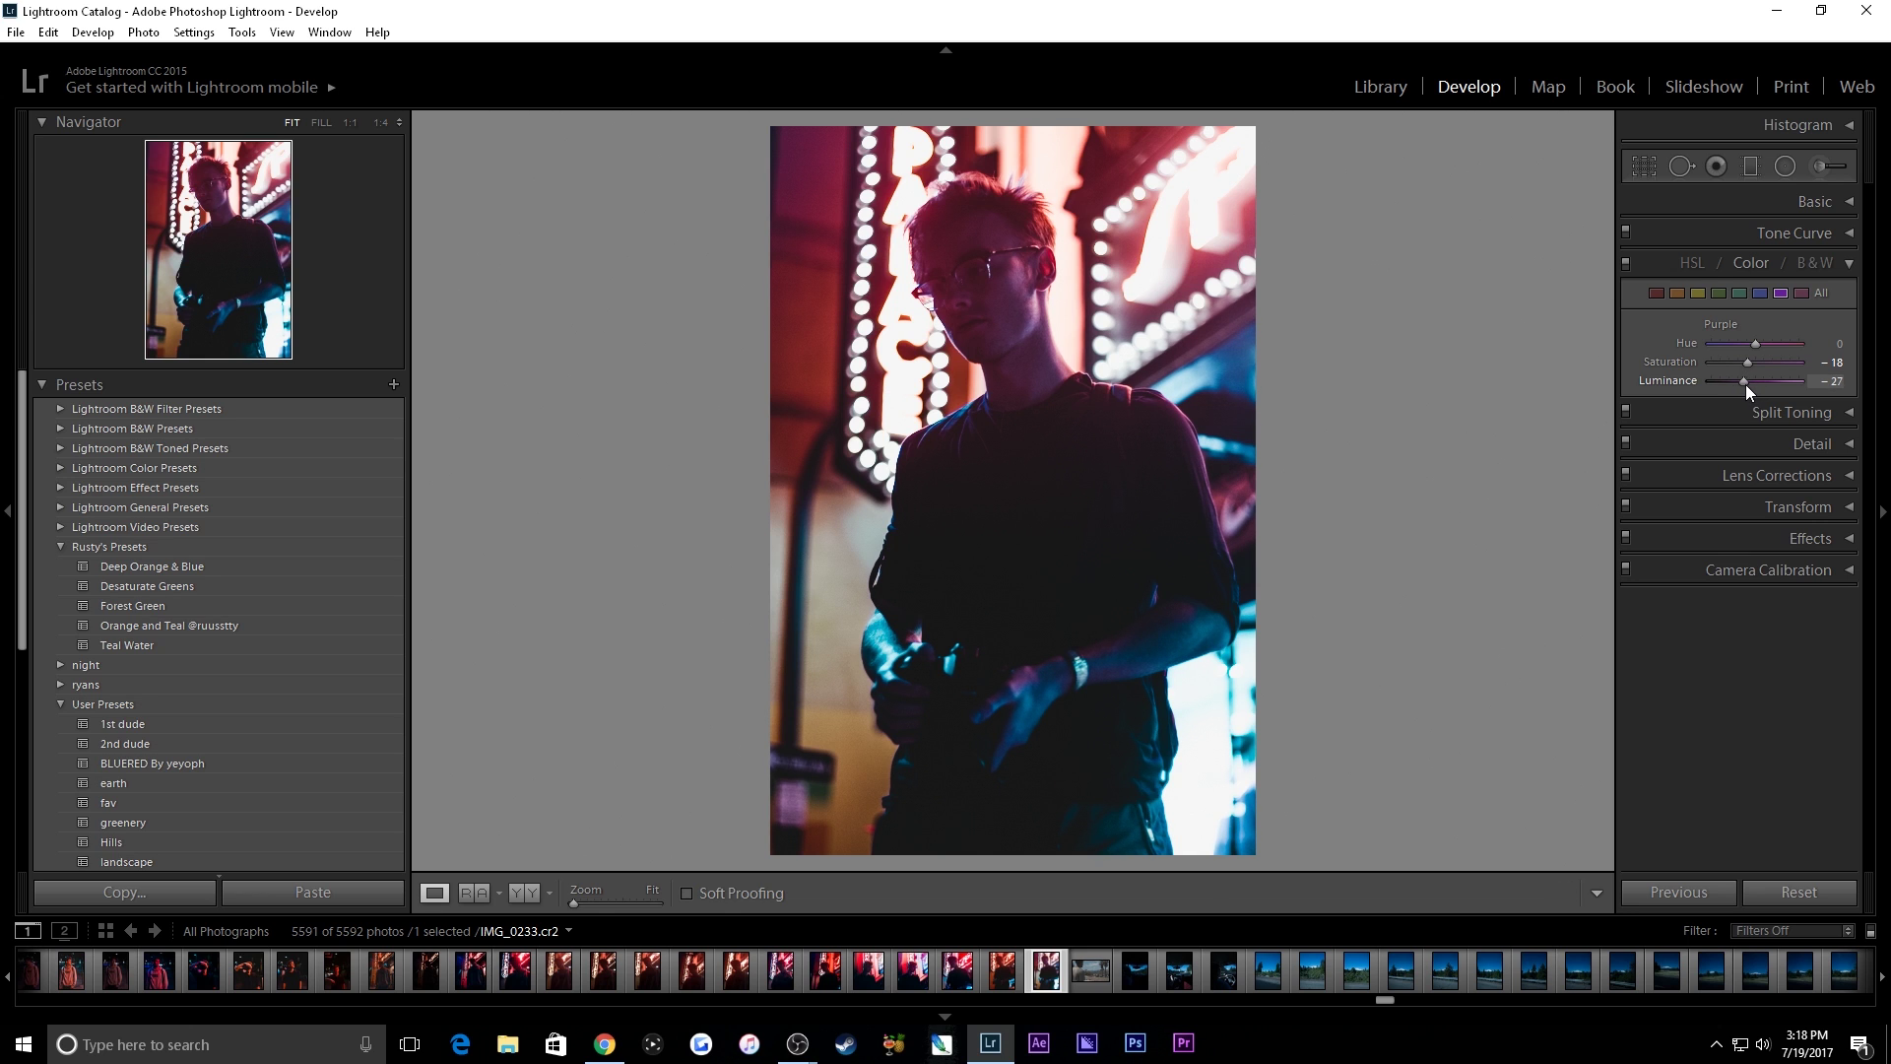
# Step: Shift the reds' hue toward magenta, lower their saturation and adjust their luminance
pyautogui.click(1658, 293)
pyautogui.moveTo(1740, 341); pyautogui.dragTo(1714, 349)
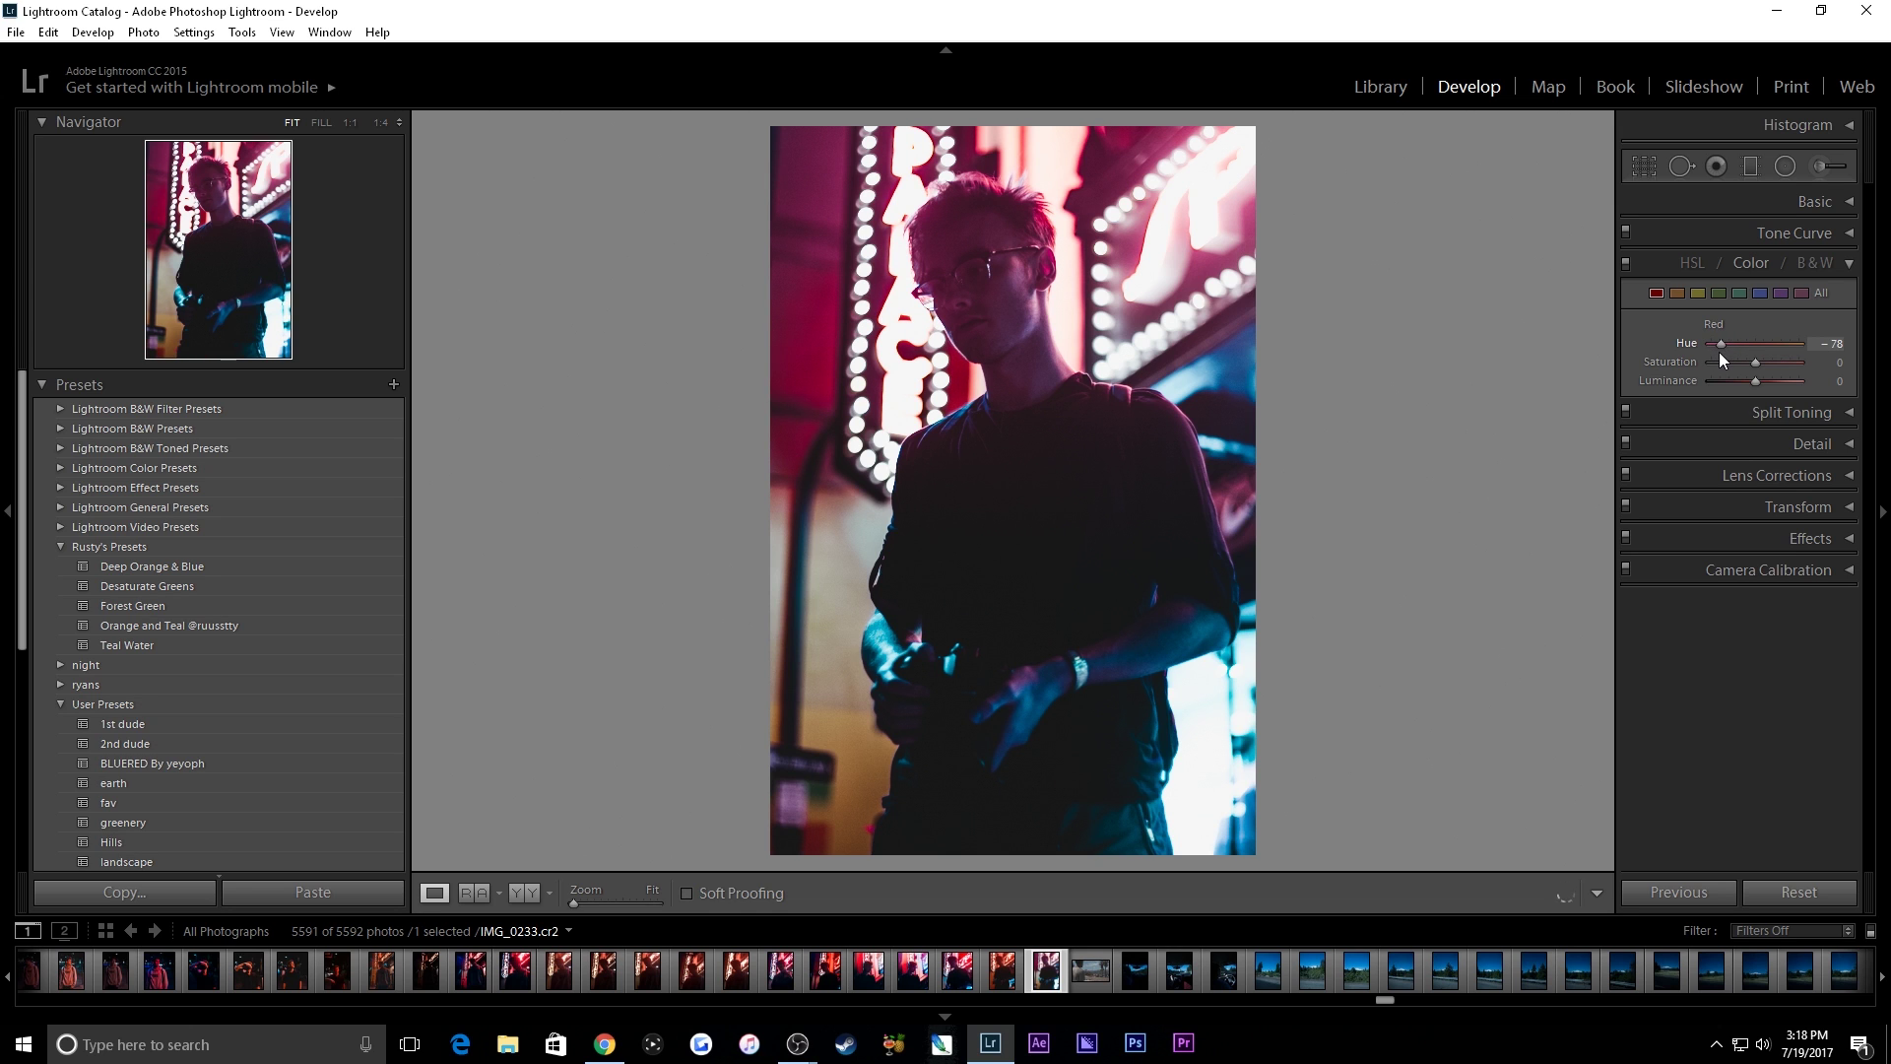
pyautogui.moveTo(1717, 351)
pyautogui.mouseDown()
pyautogui.moveTo(1753, 359)
pyautogui.moveTo(1733, 364)
pyautogui.mouseUp()
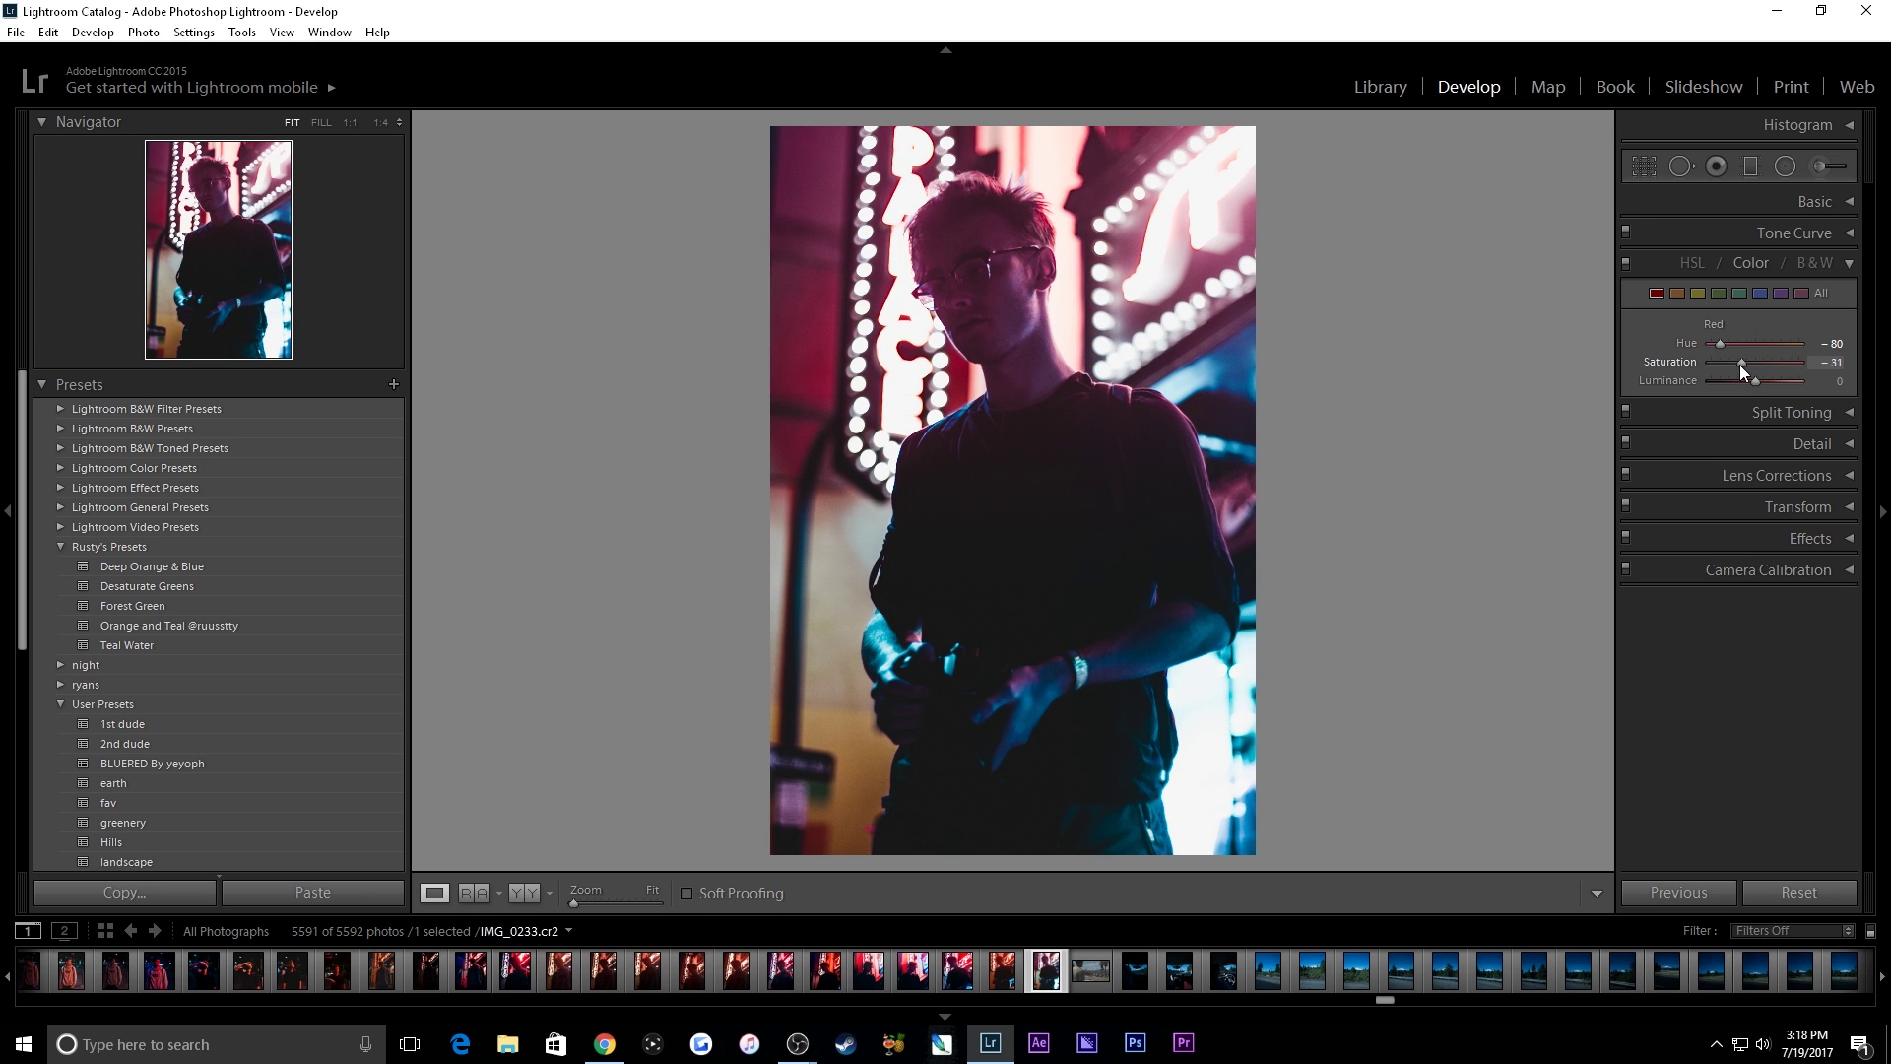
pyautogui.moveTo(1752, 380); pyautogui.dragTo(1748, 384)
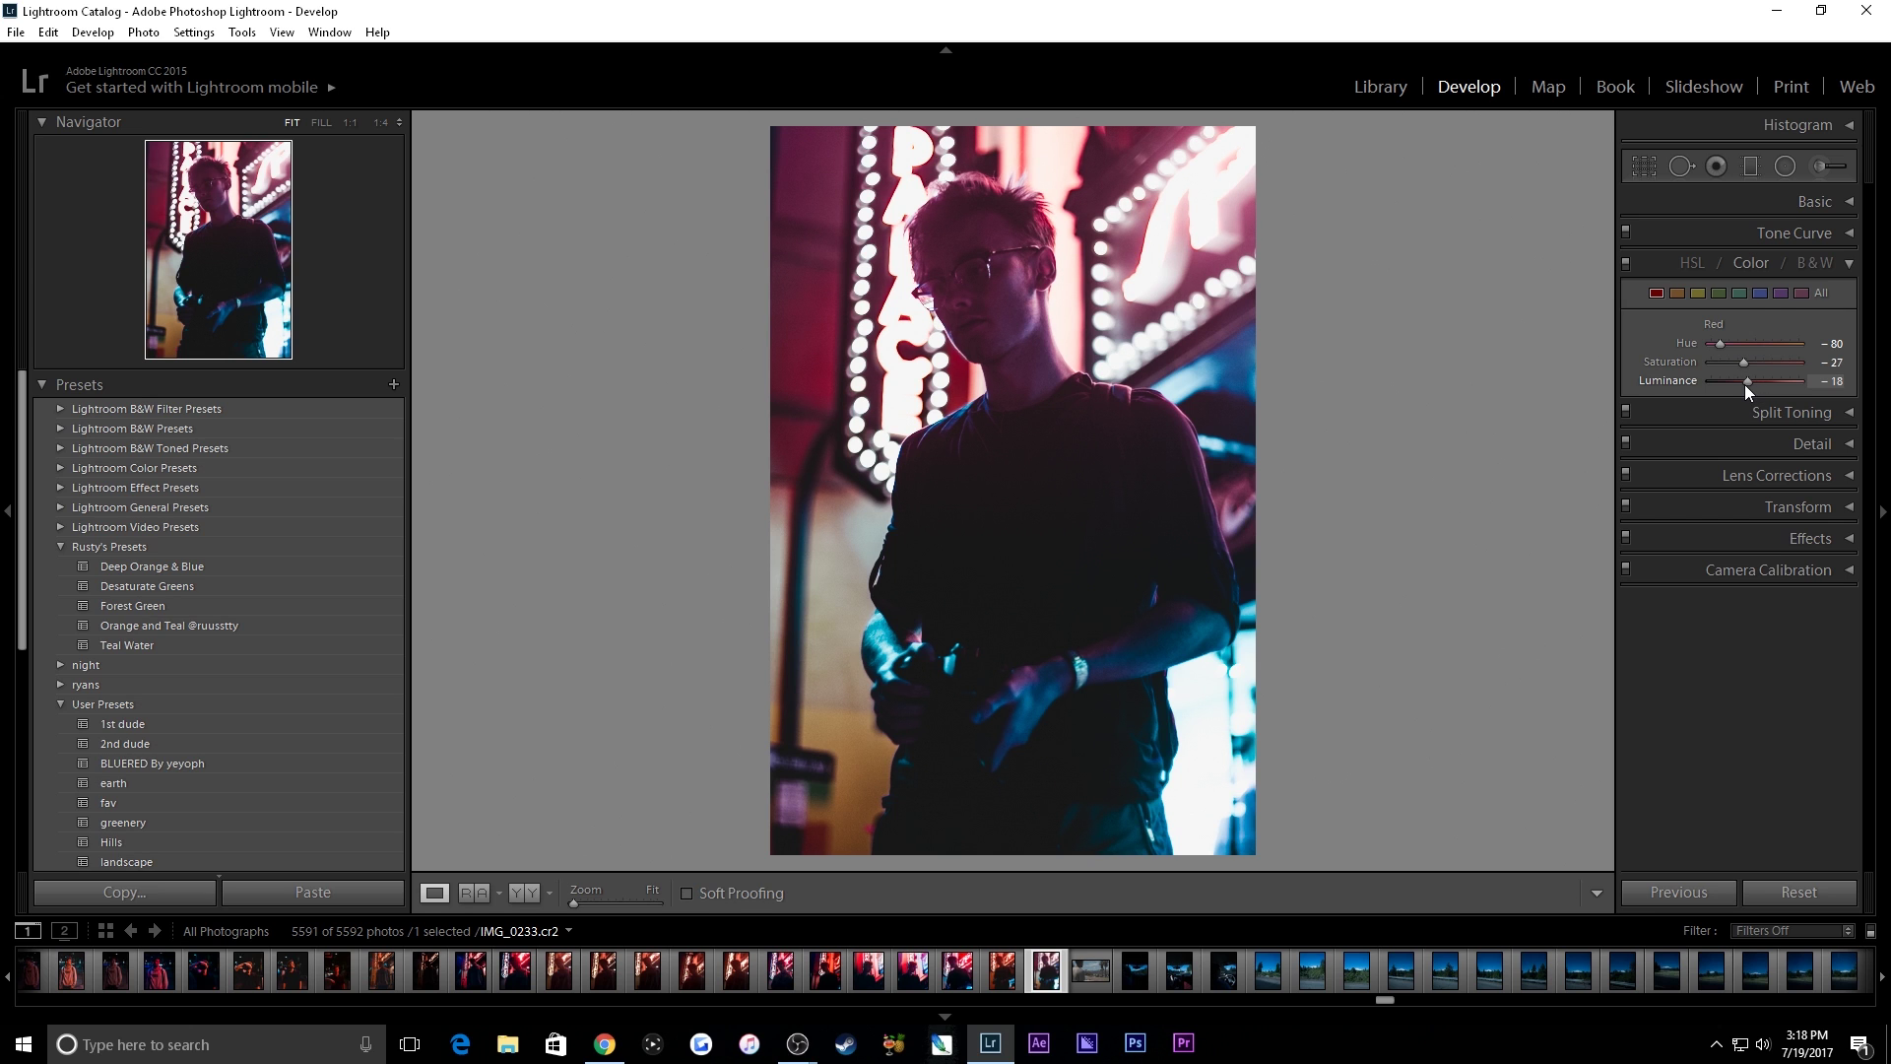
# Step: Reduce magenta saturation, brighten the magentas and adjust their hue
pyautogui.click(1781, 294)
pyautogui.click(1801, 292)
pyautogui.moveTo(1763, 361); pyautogui.dragTo(1741, 370)
pyautogui.moveTo(1758, 382); pyautogui.dragTo(1769, 384)
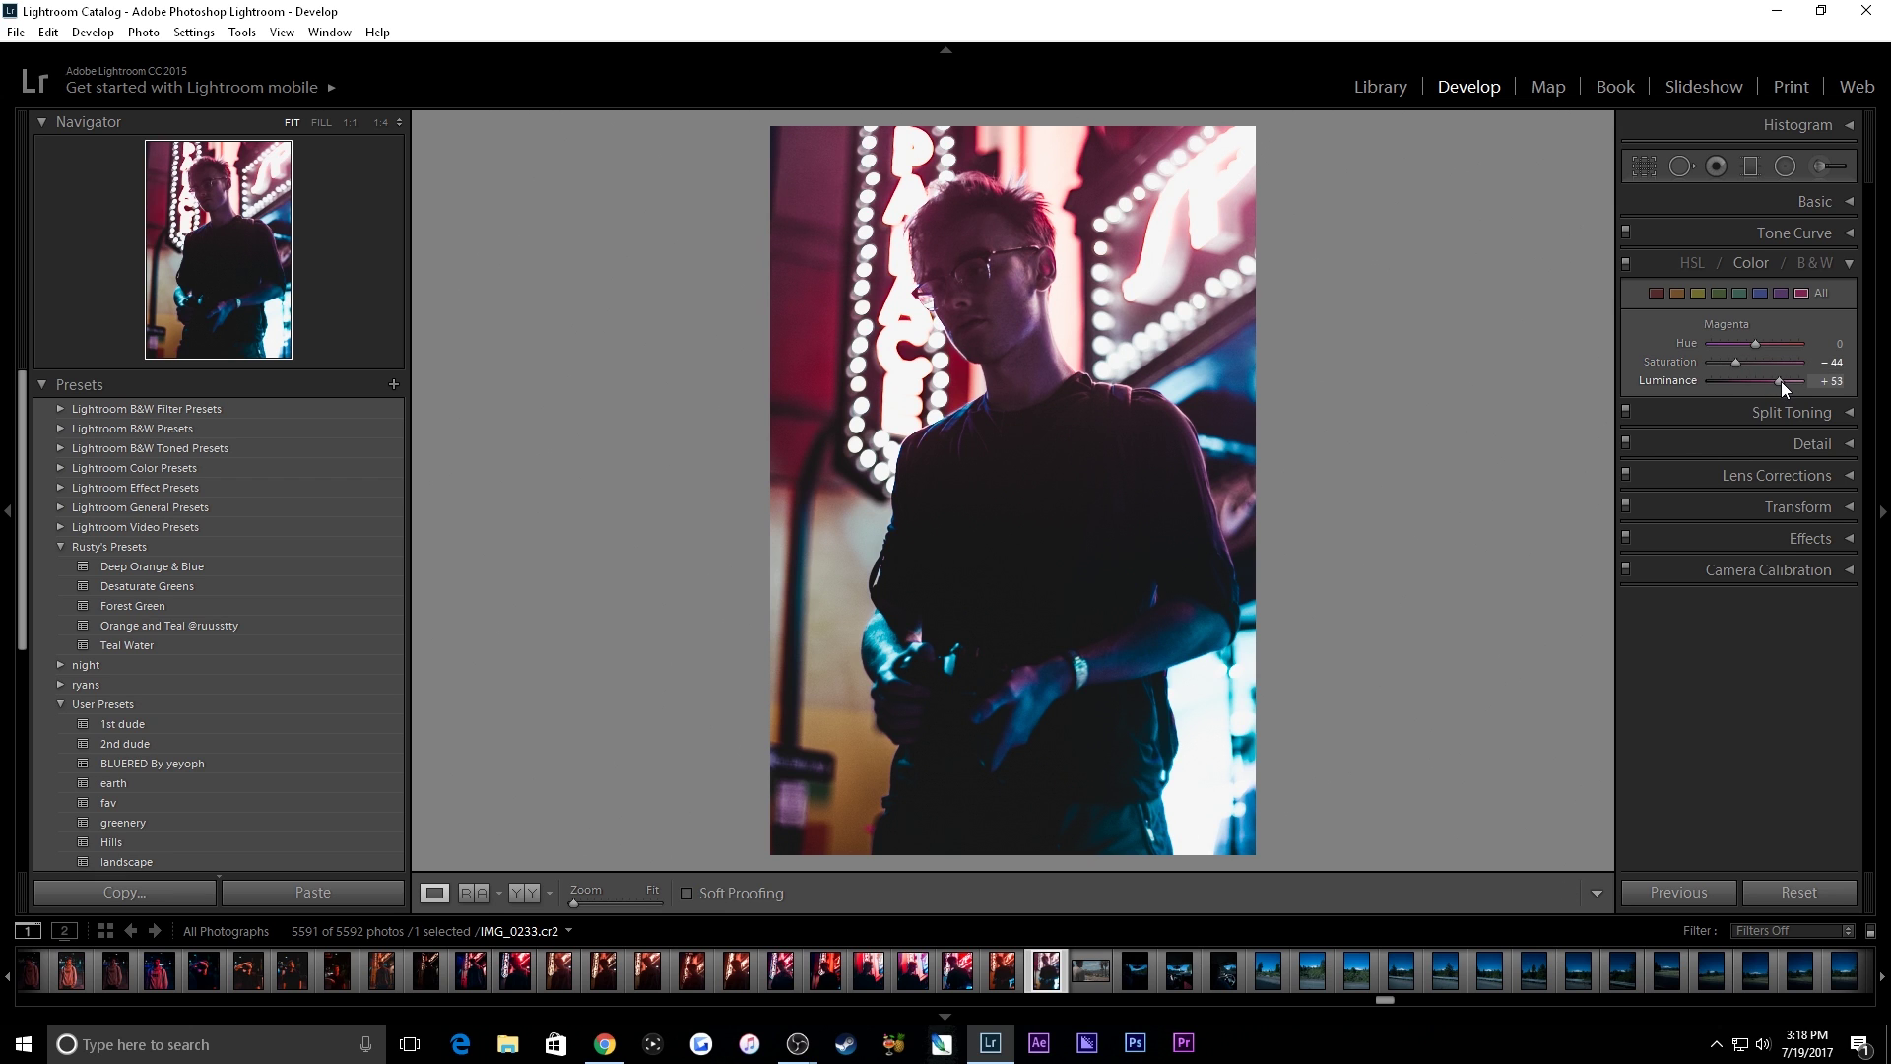
pyautogui.moveTo(1753, 344); pyautogui.dragTo(1769, 346)
# Step: Set the orange range to hue −82, saturation −42 and luminance −29
pyautogui.click(1718, 293)
pyautogui.click(1677, 293)
pyautogui.moveTo(1719, 341); pyautogui.dragTo(1745, 383)
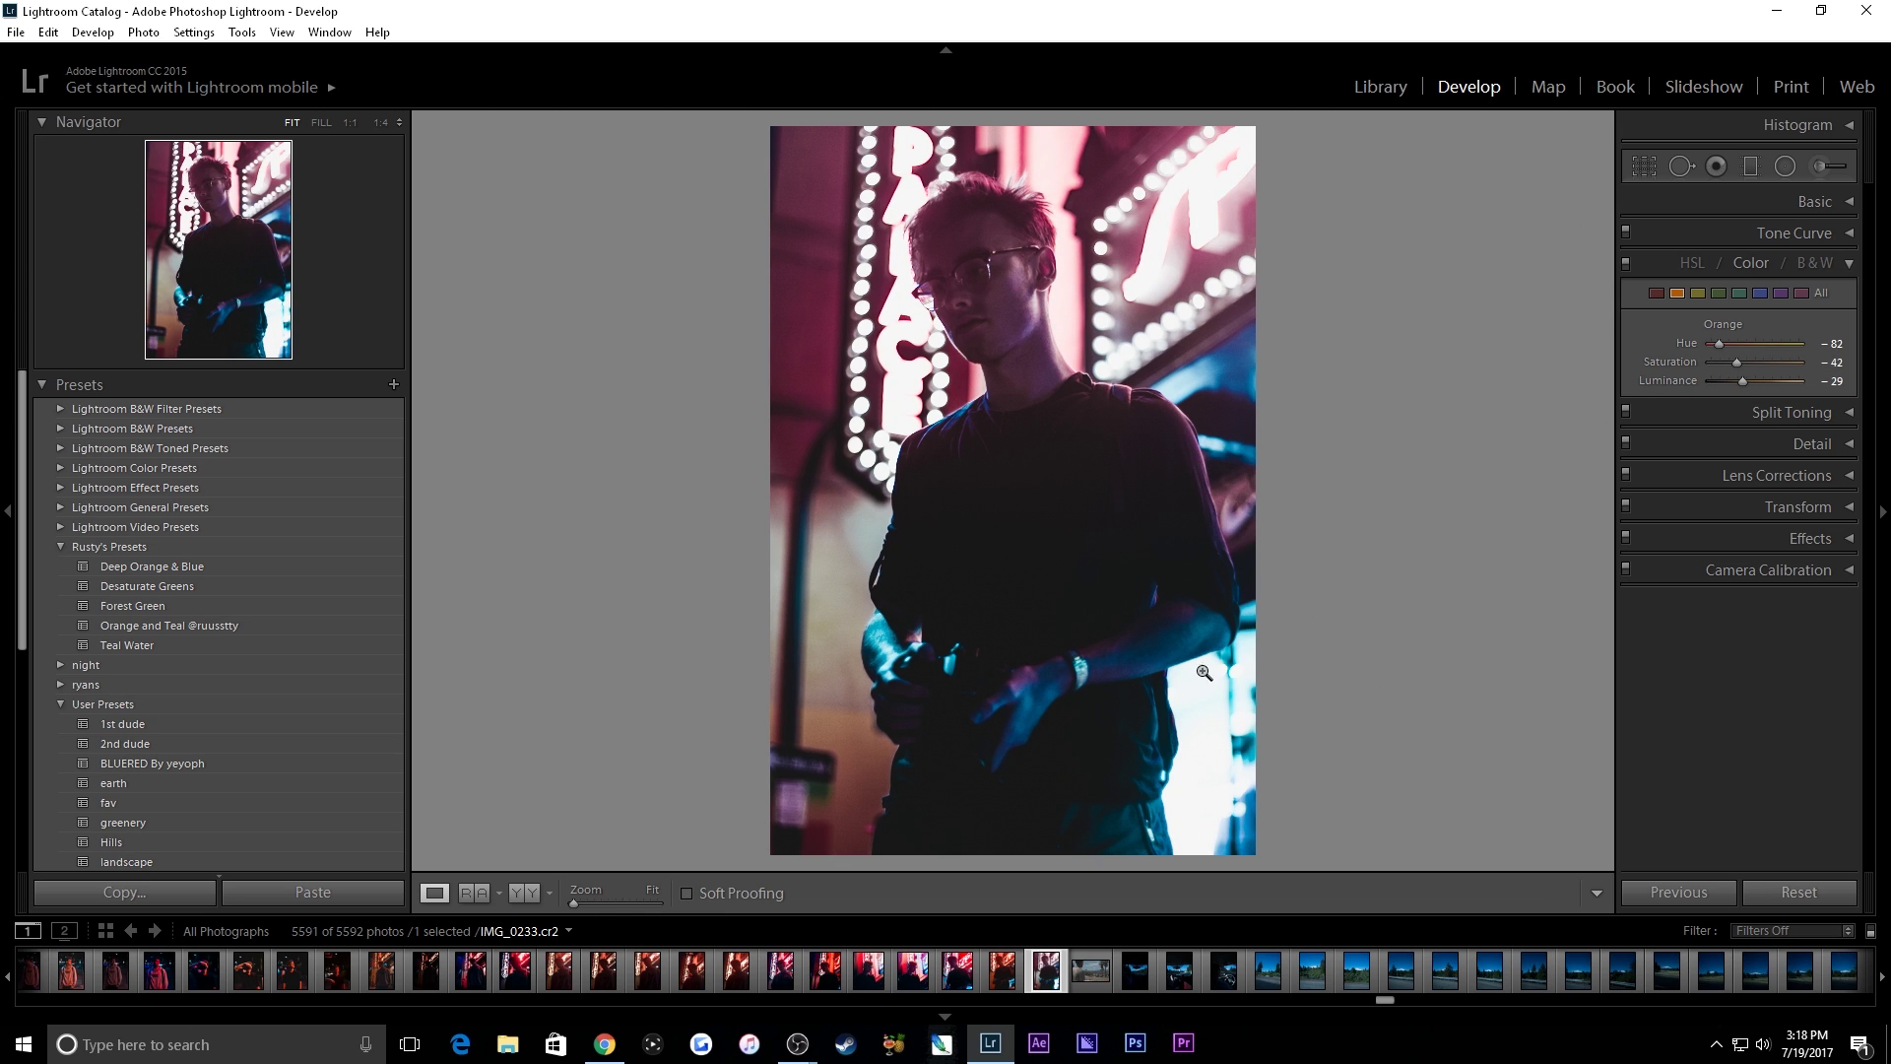
pyautogui.click(1850, 262)
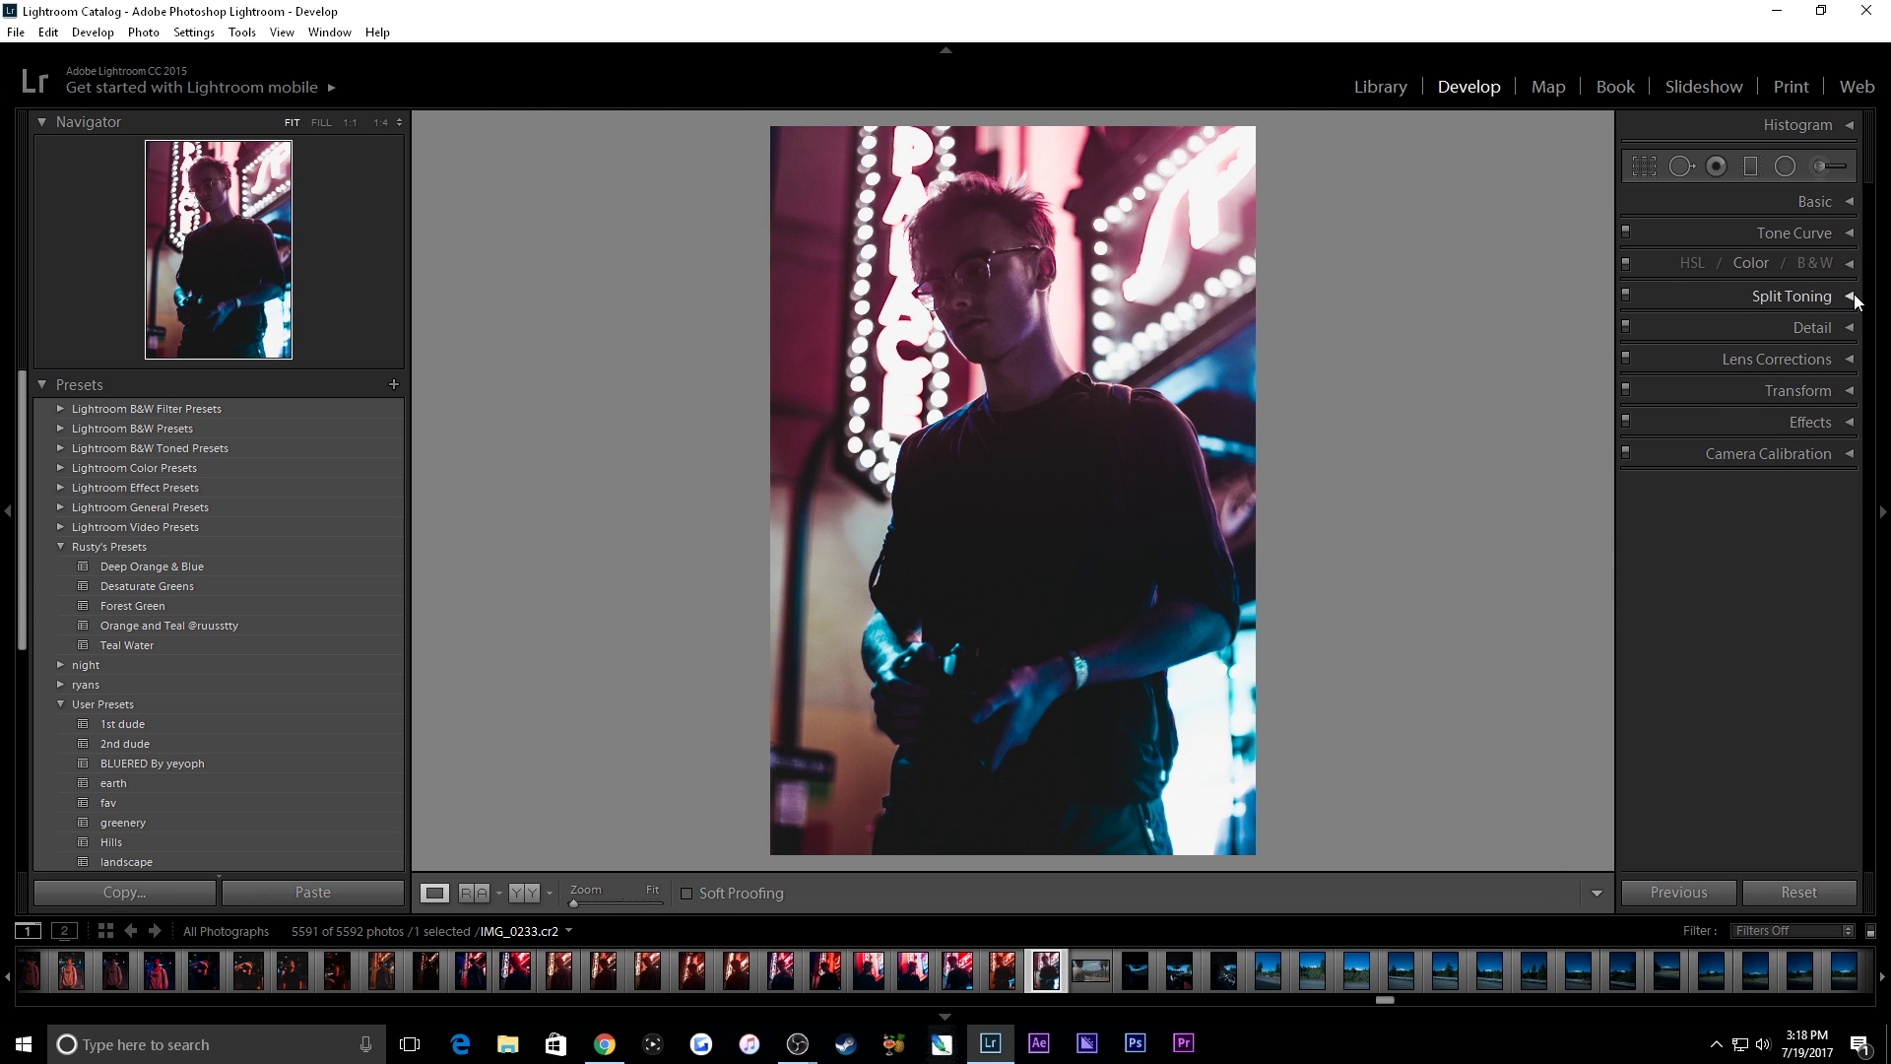
# Step: Tint the highlights with hue 26 at saturation 11, with balance +62
pyautogui.click(1853, 299)
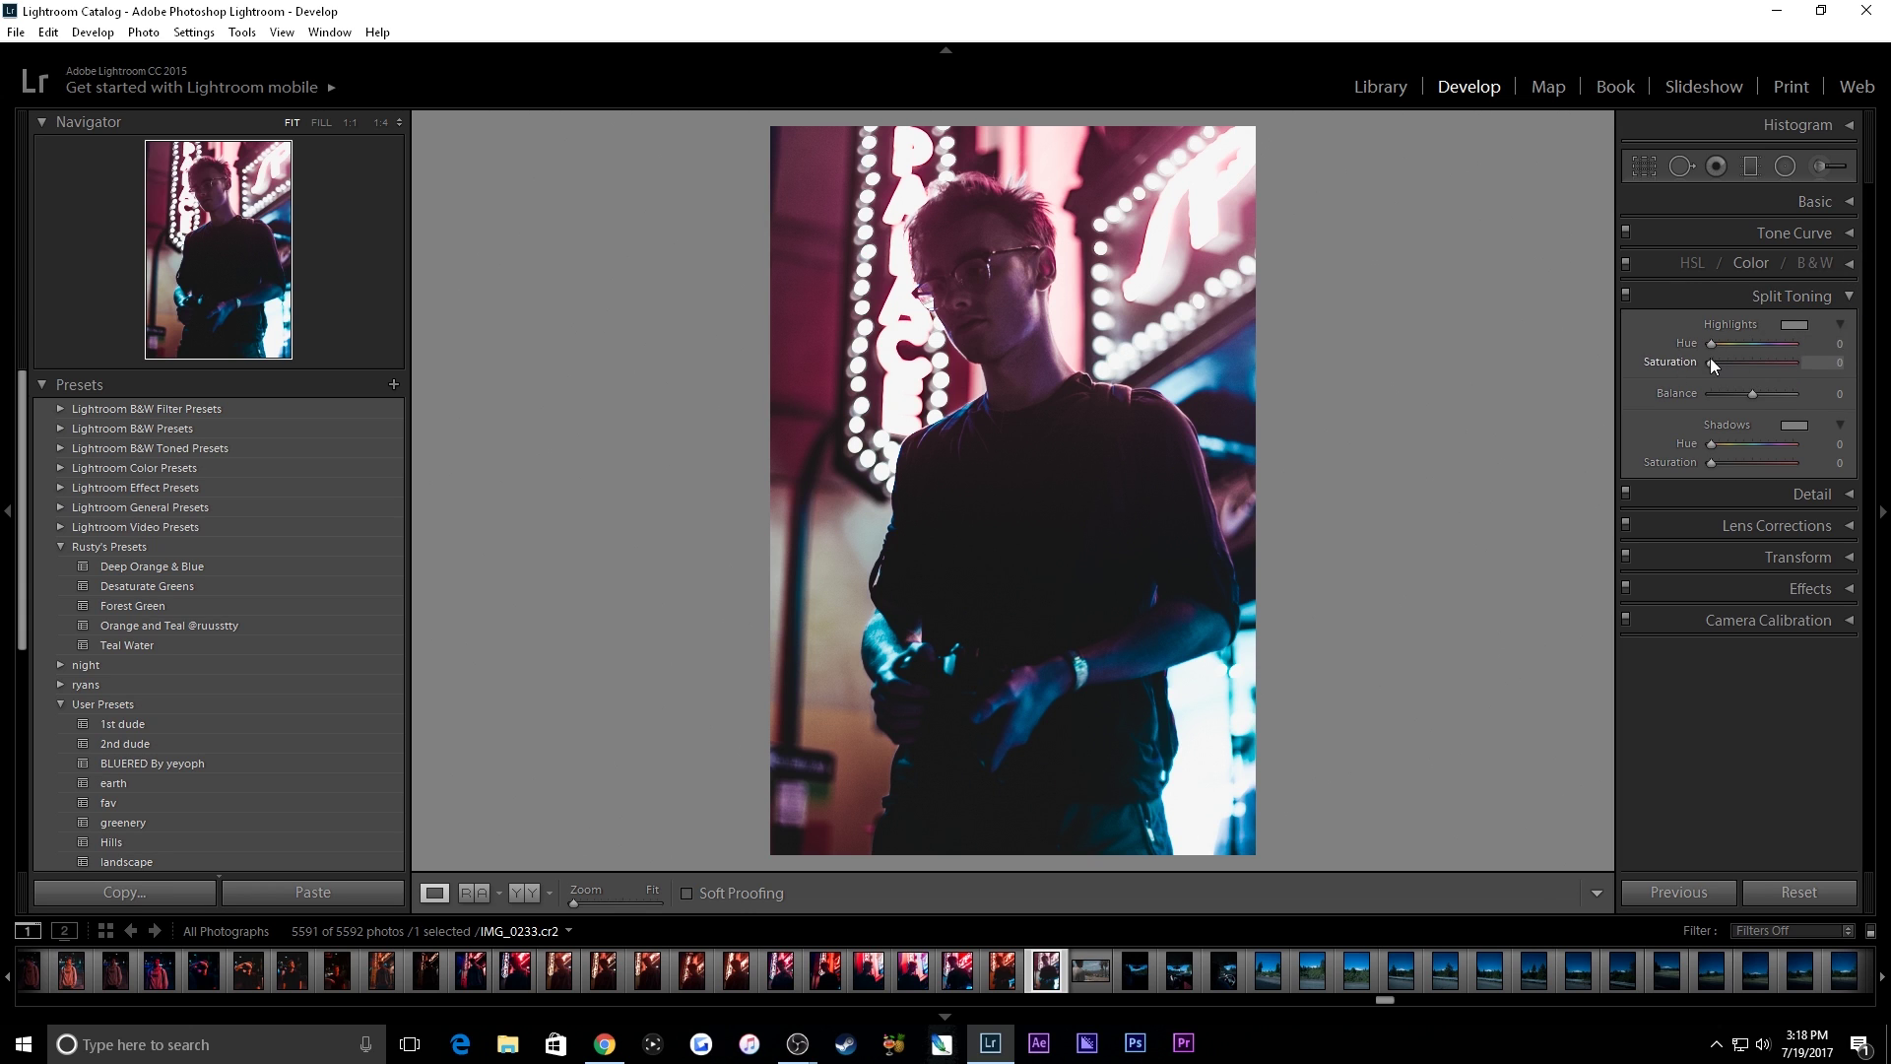
pyautogui.moveTo(1717, 344); pyautogui.dragTo(1733, 364)
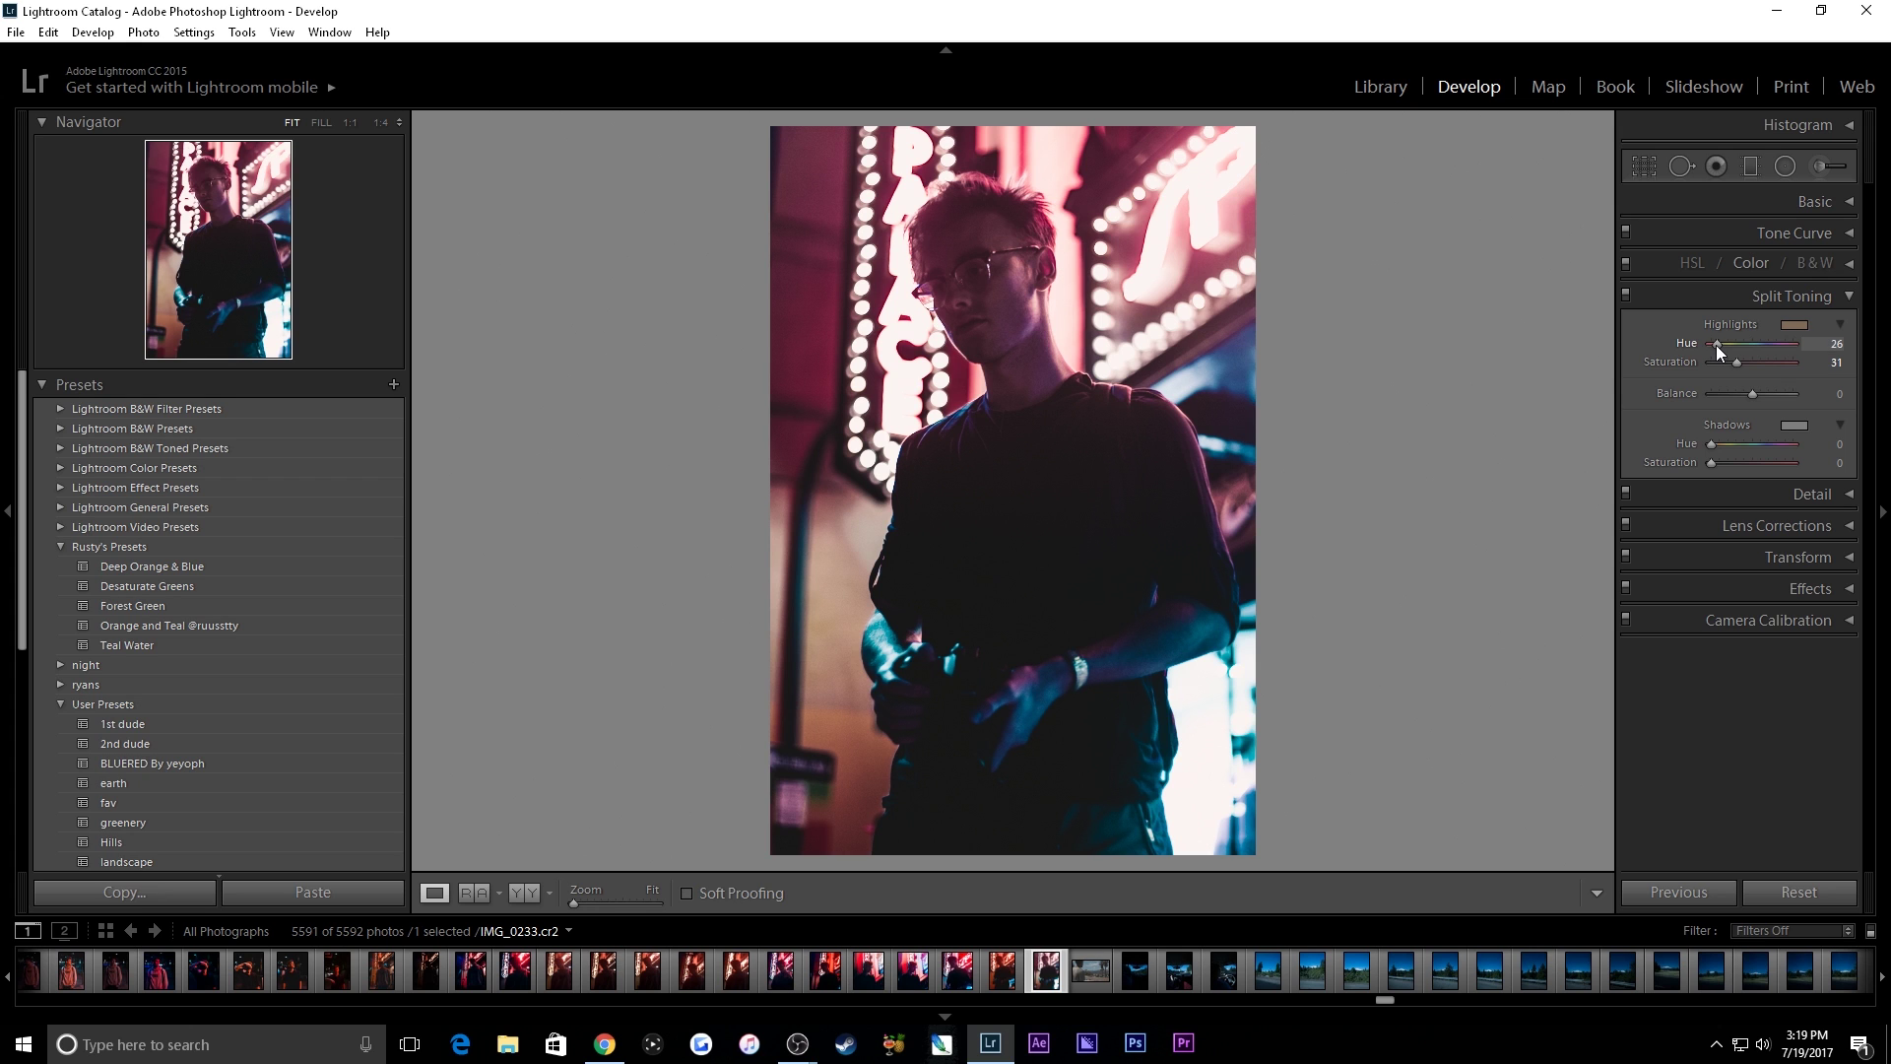
pyautogui.moveTo(1738, 360); pyautogui.dragTo(1722, 363)
# Step: Give the shadows a teal tint of hue 193 at saturation 19
pyautogui.moveTo(1710, 444); pyautogui.dragTo(1721, 481)
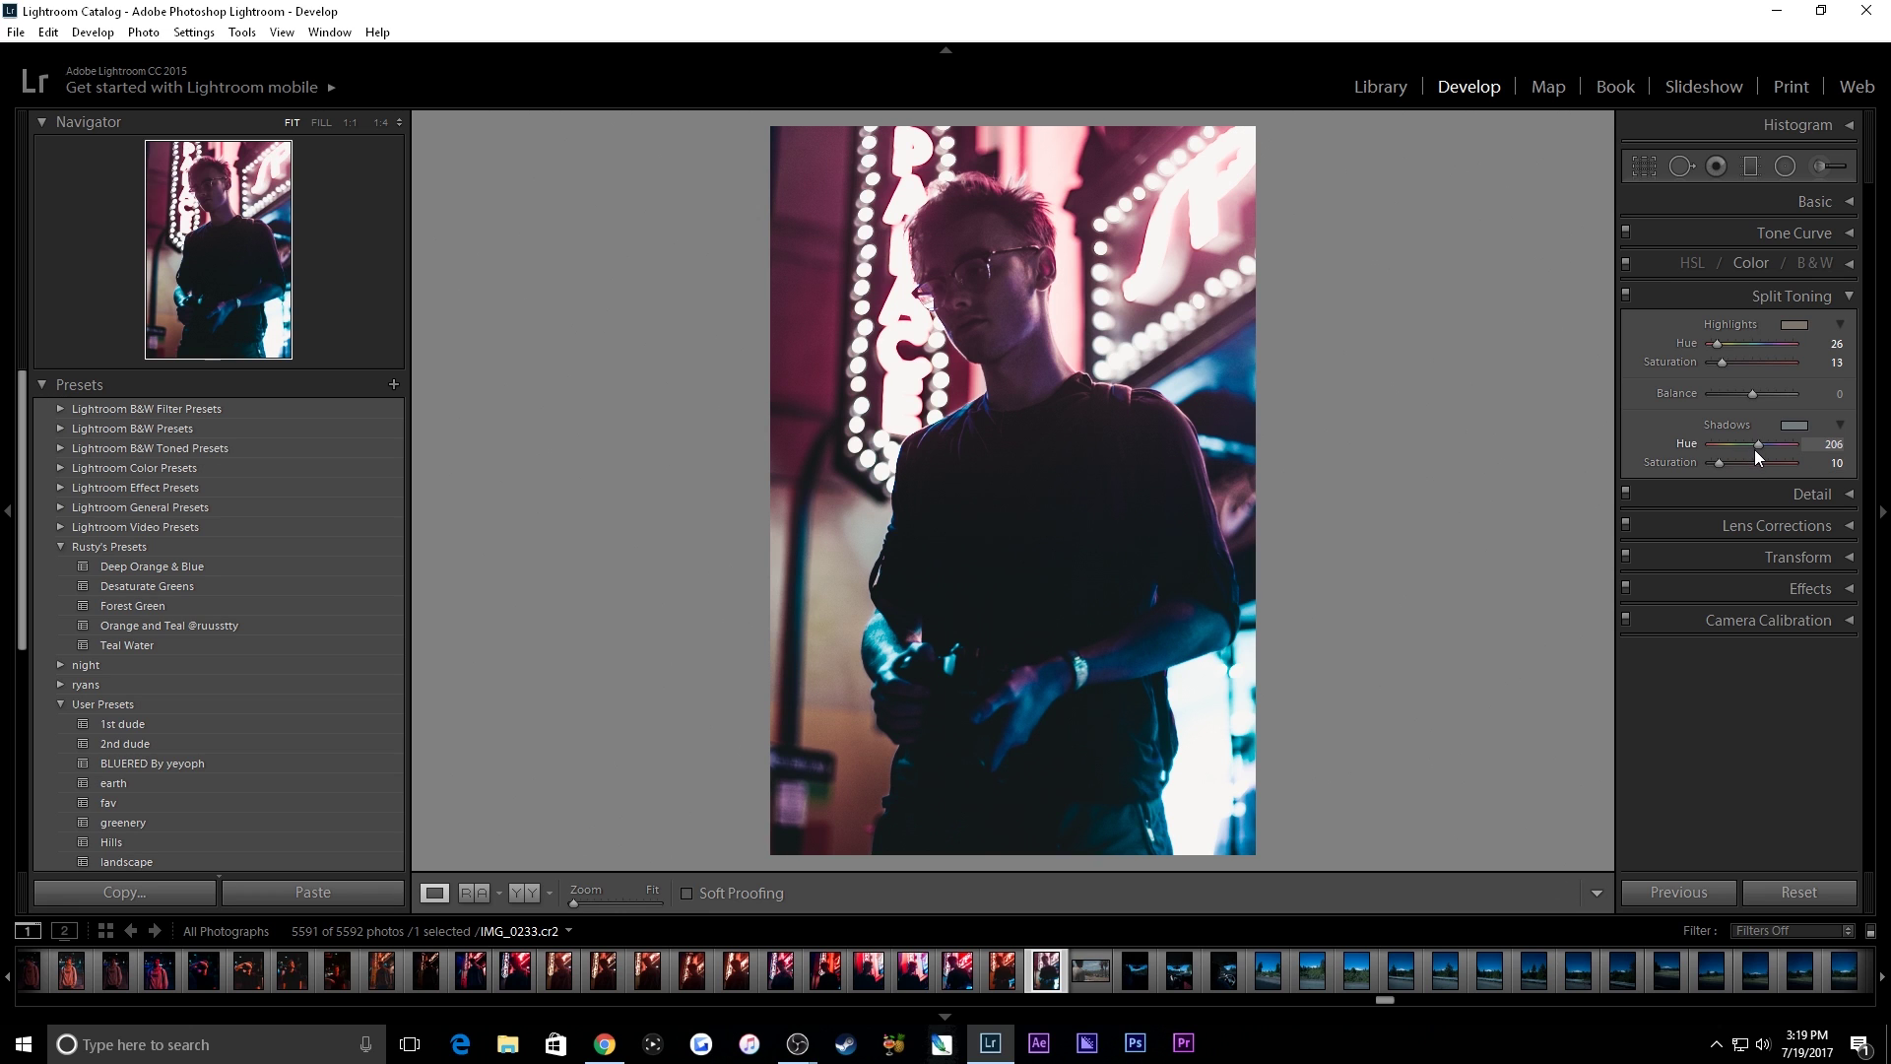
pyautogui.moveTo(1753, 452); pyautogui.dragTo(1752, 452)
pyautogui.click(1754, 463)
pyautogui.click(1751, 463)
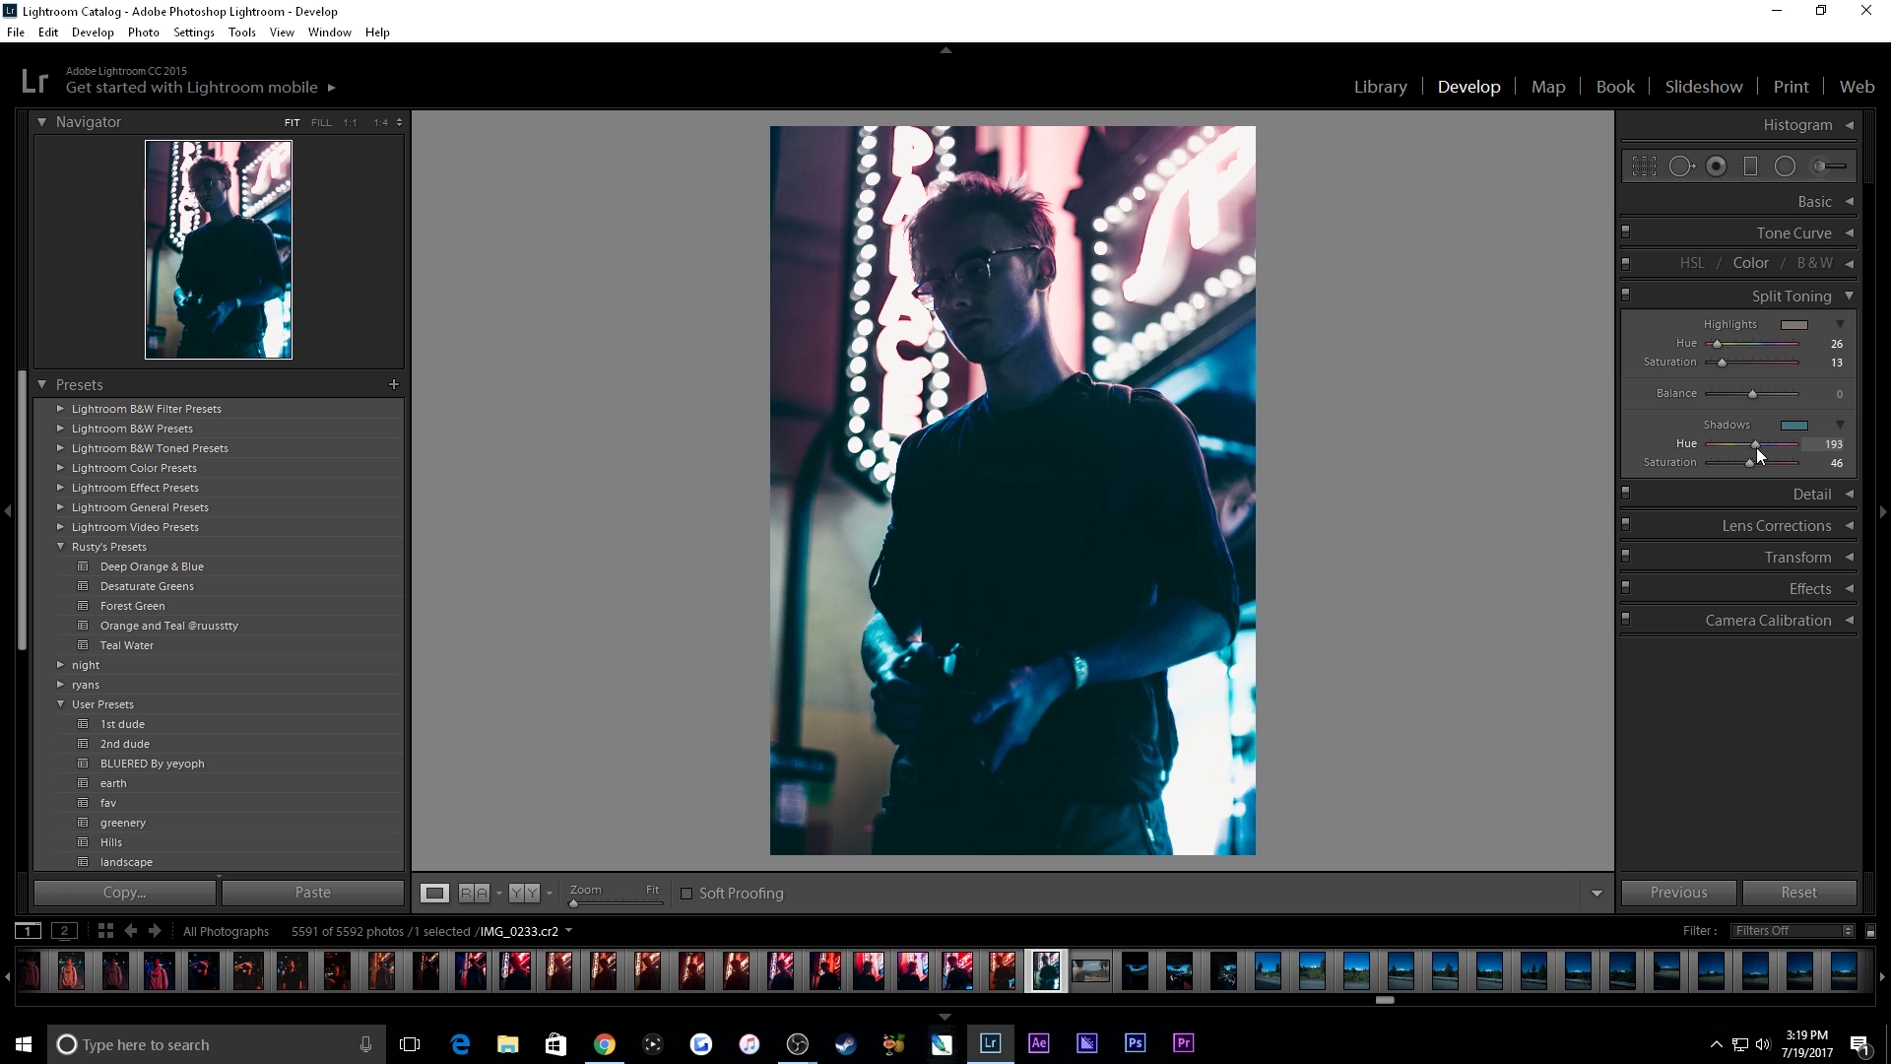
pyautogui.moveTo(1749, 463); pyautogui.dragTo(1768, 405)
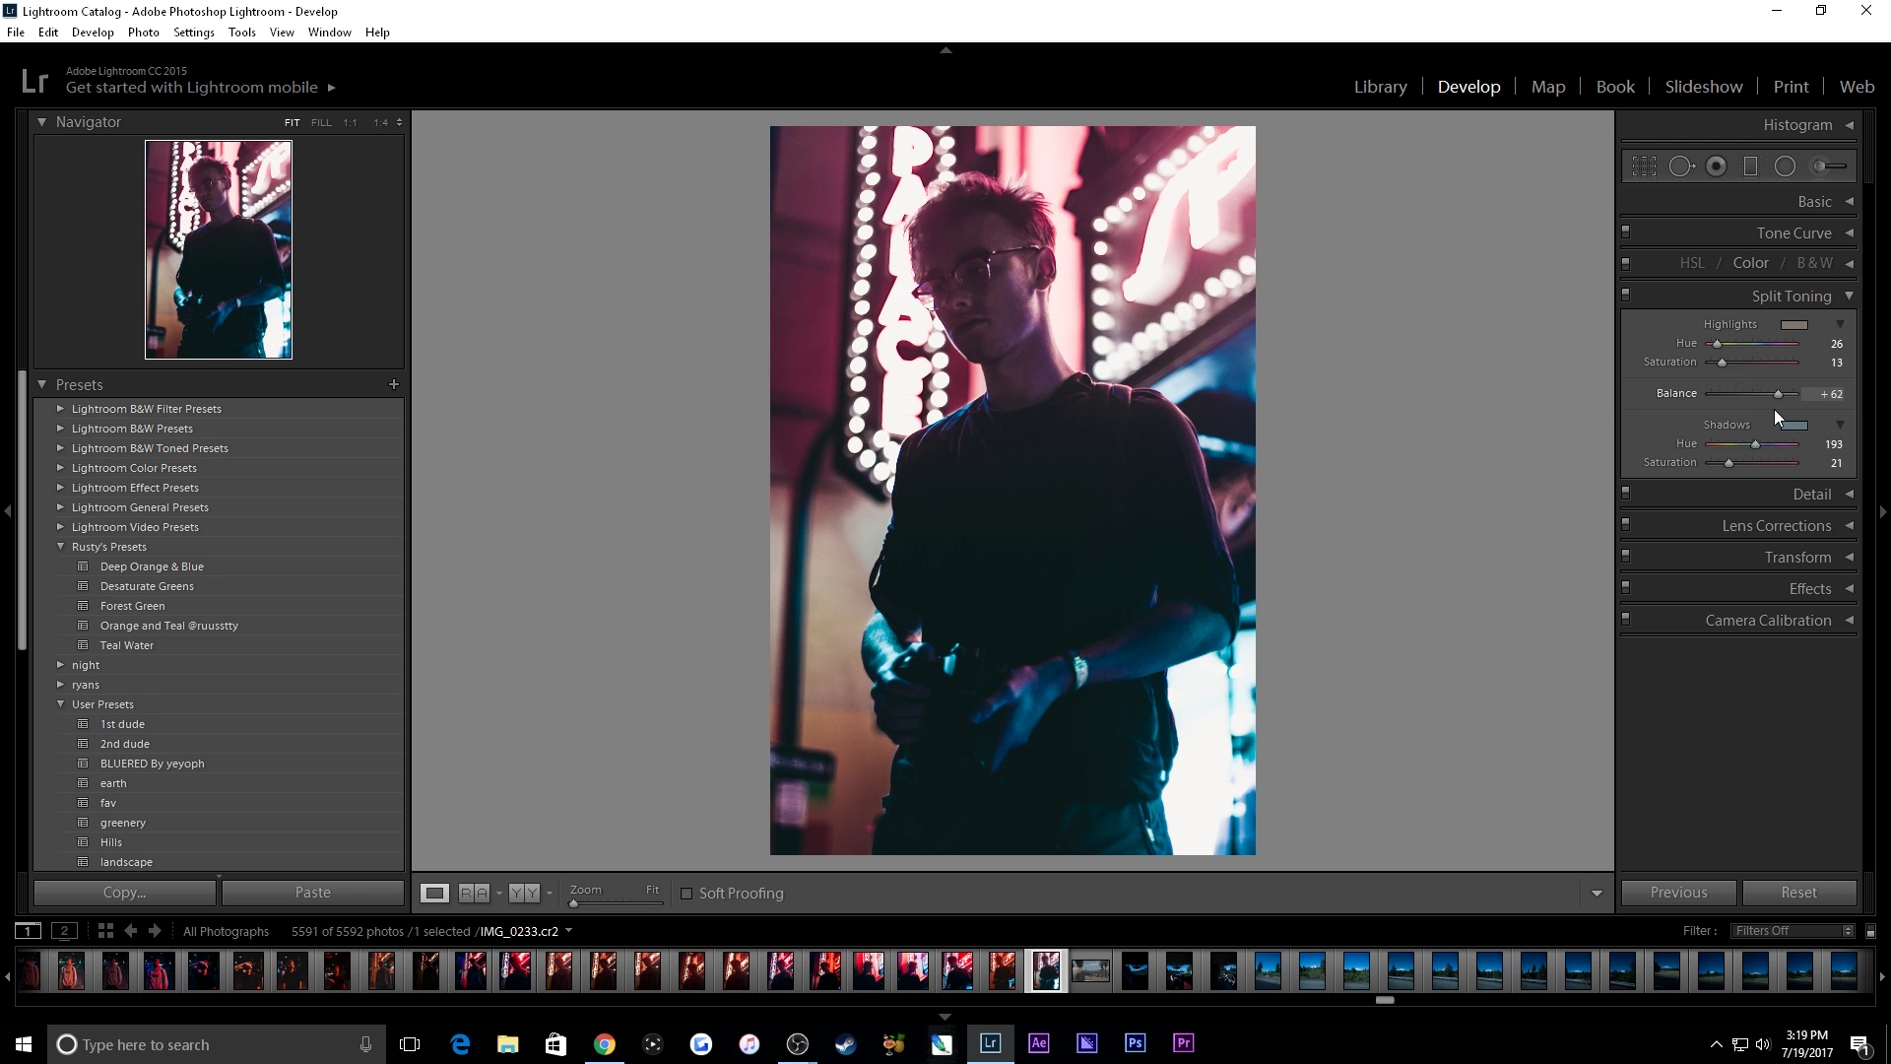
# Step: Toggle split toning off and on to compare the before and after
pyautogui.click(1625, 294)
pyautogui.click(1624, 294)
pyautogui.click(1854, 299)
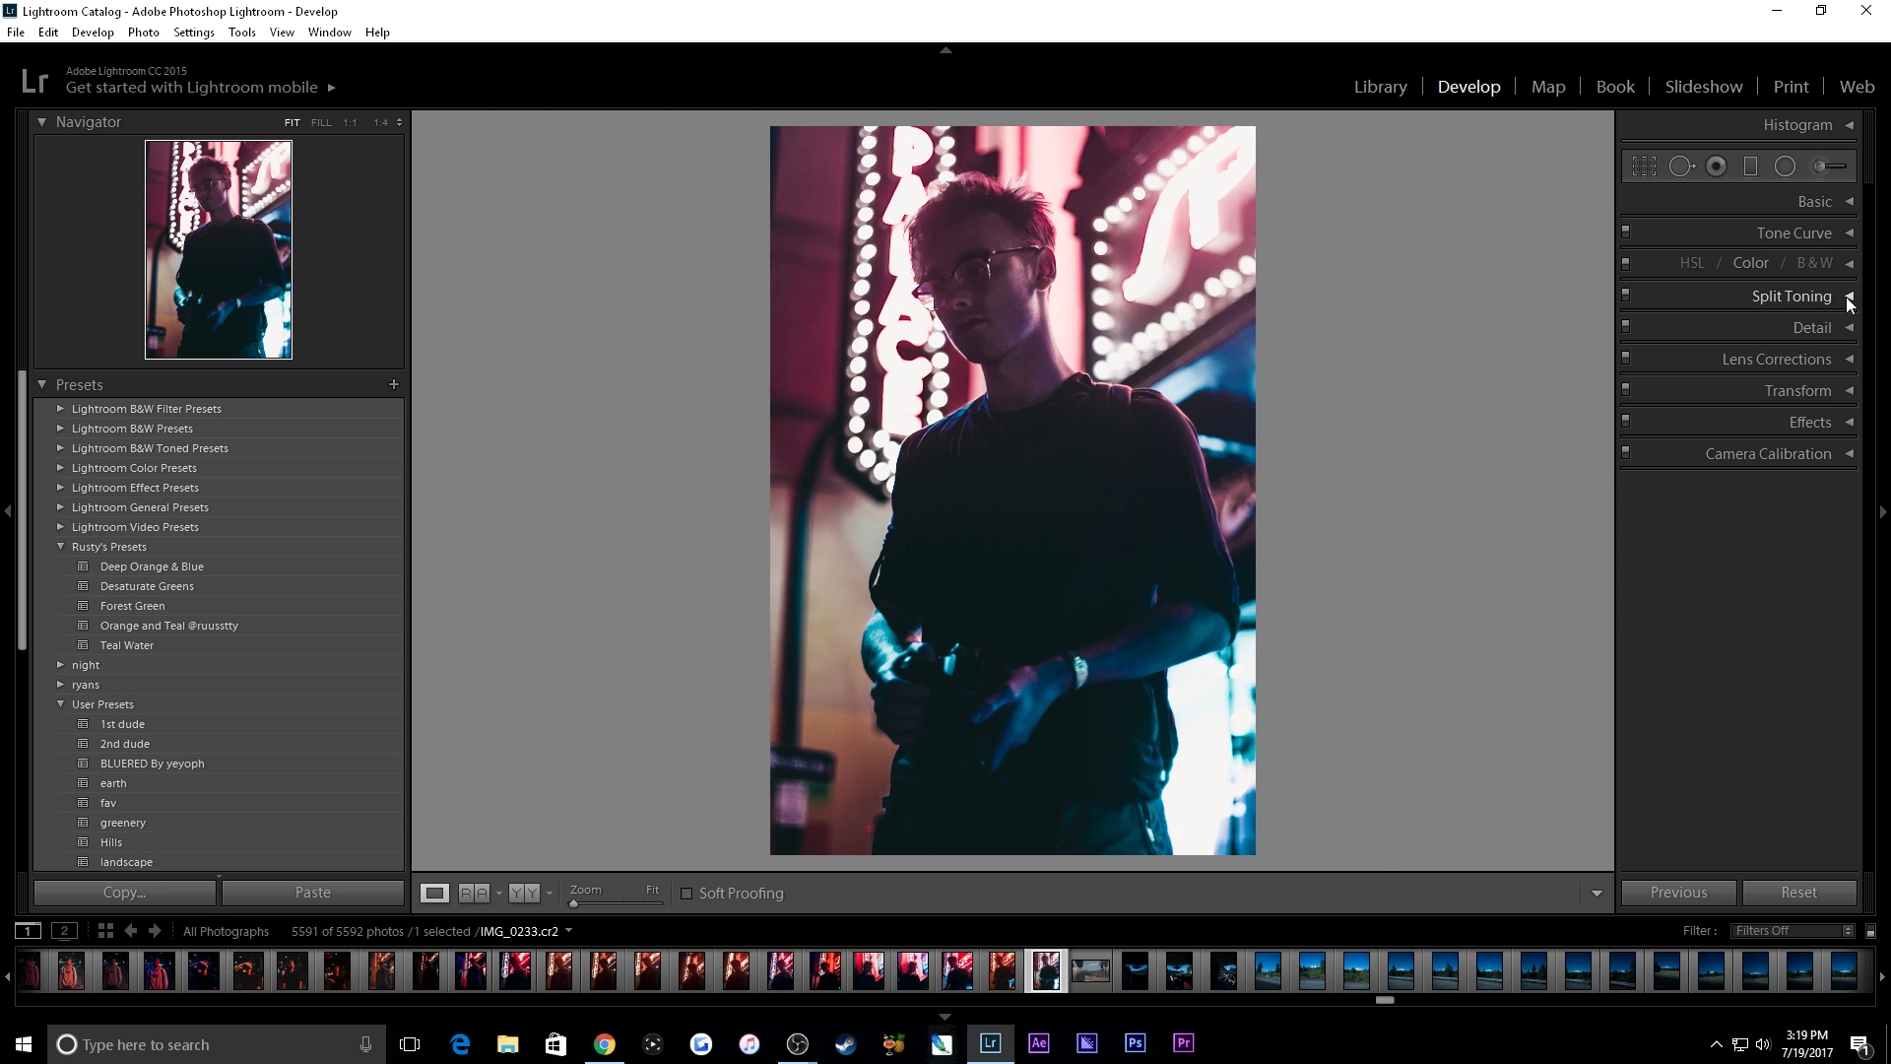
pyautogui.click(1847, 298)
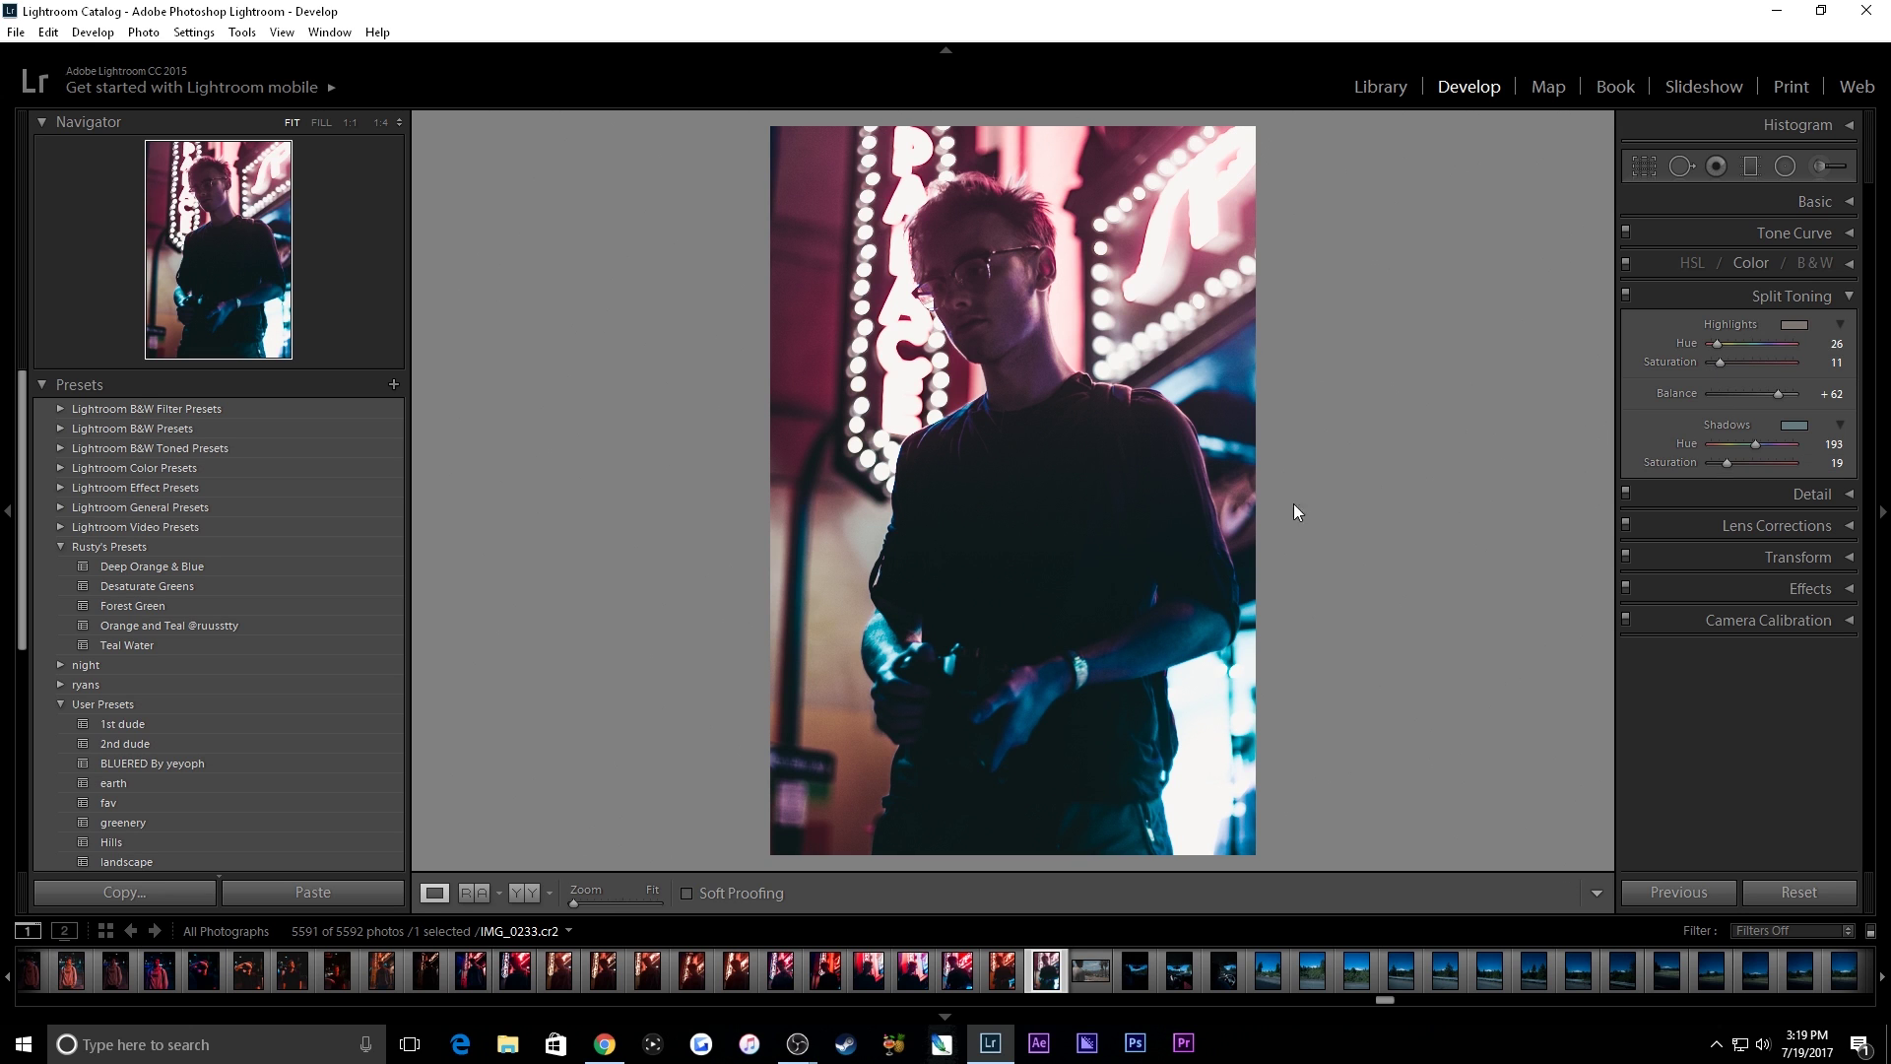
pyautogui.click(1799, 301)
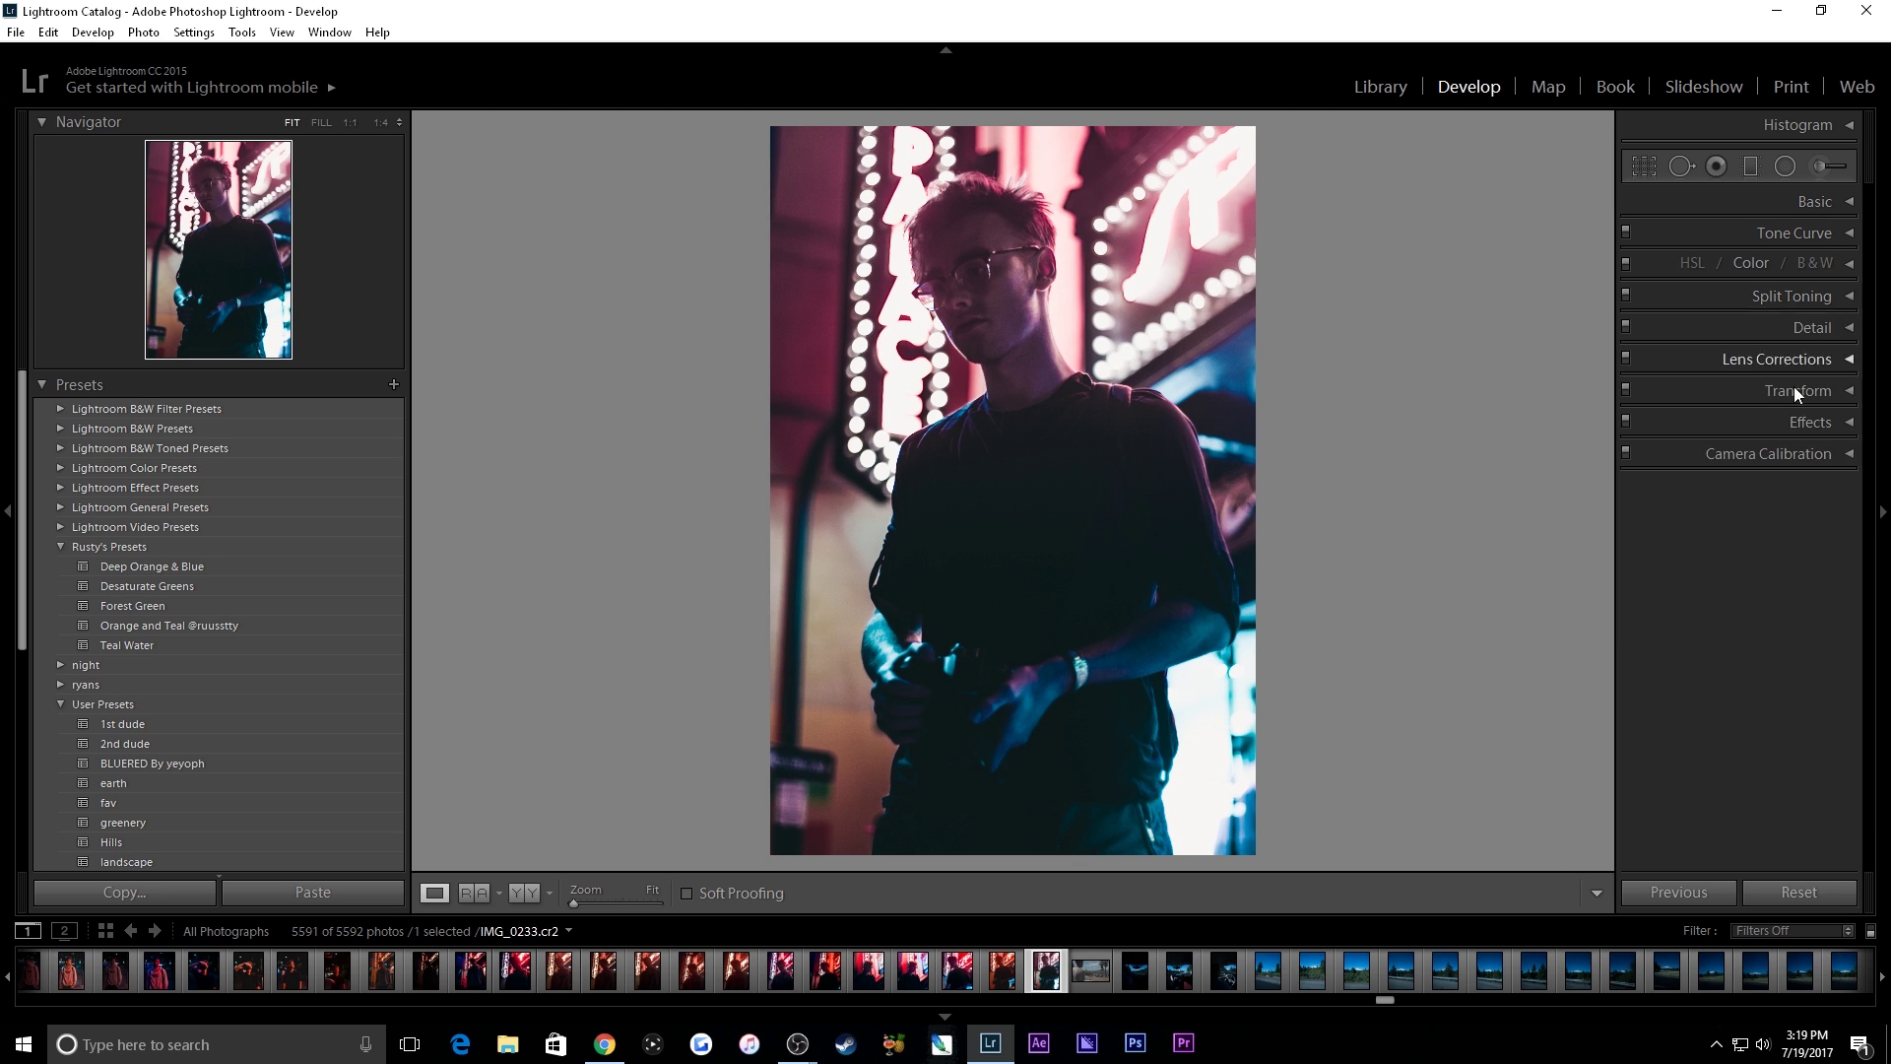
pyautogui.click(1852, 298)
# Step: Set sharpening amount 48 and masking 12, plus luminance noise reduction 2
pyautogui.click(1852, 299)
pyautogui.click(1847, 326)
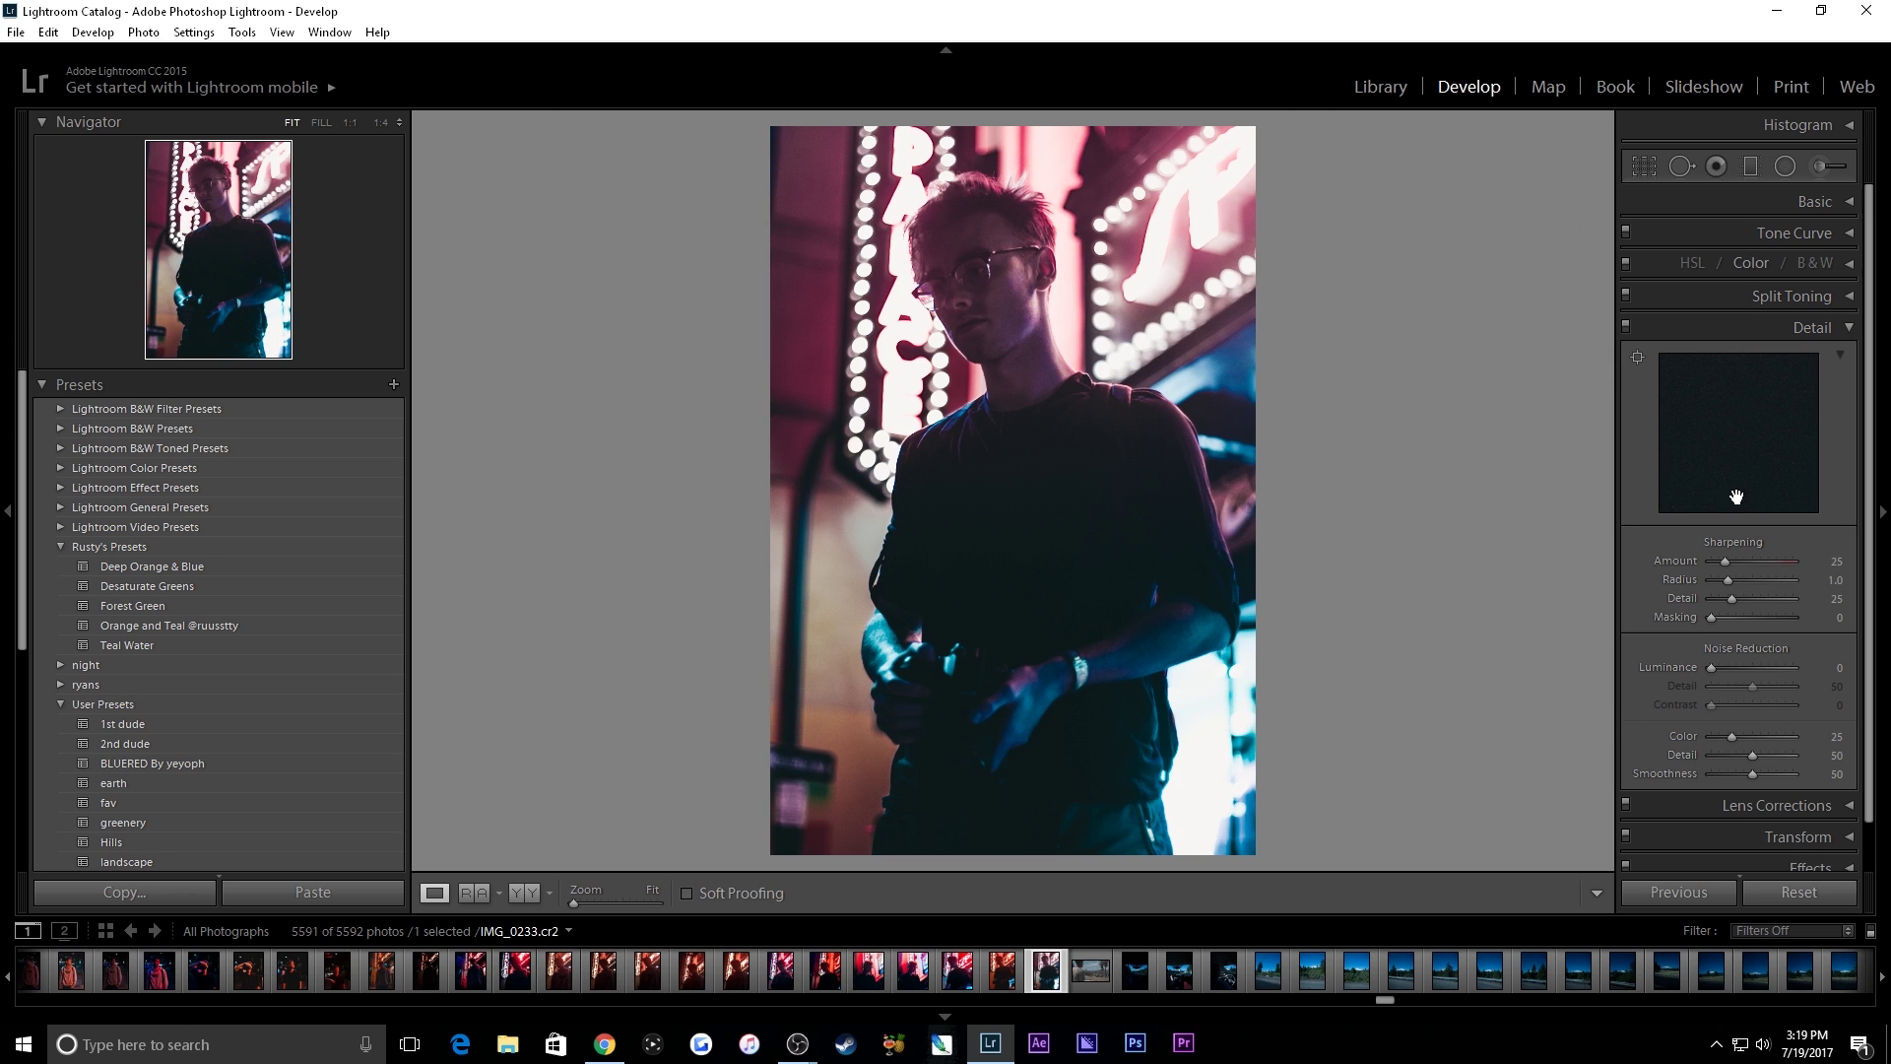
pyautogui.moveTo(1728, 569); pyautogui.dragTo(1738, 571)
pyautogui.moveTo(1712, 616); pyautogui.dragTo(1722, 617)
pyautogui.moveTo(1711, 668); pyautogui.dragTo(1728, 669)
pyautogui.click(1815, 328)
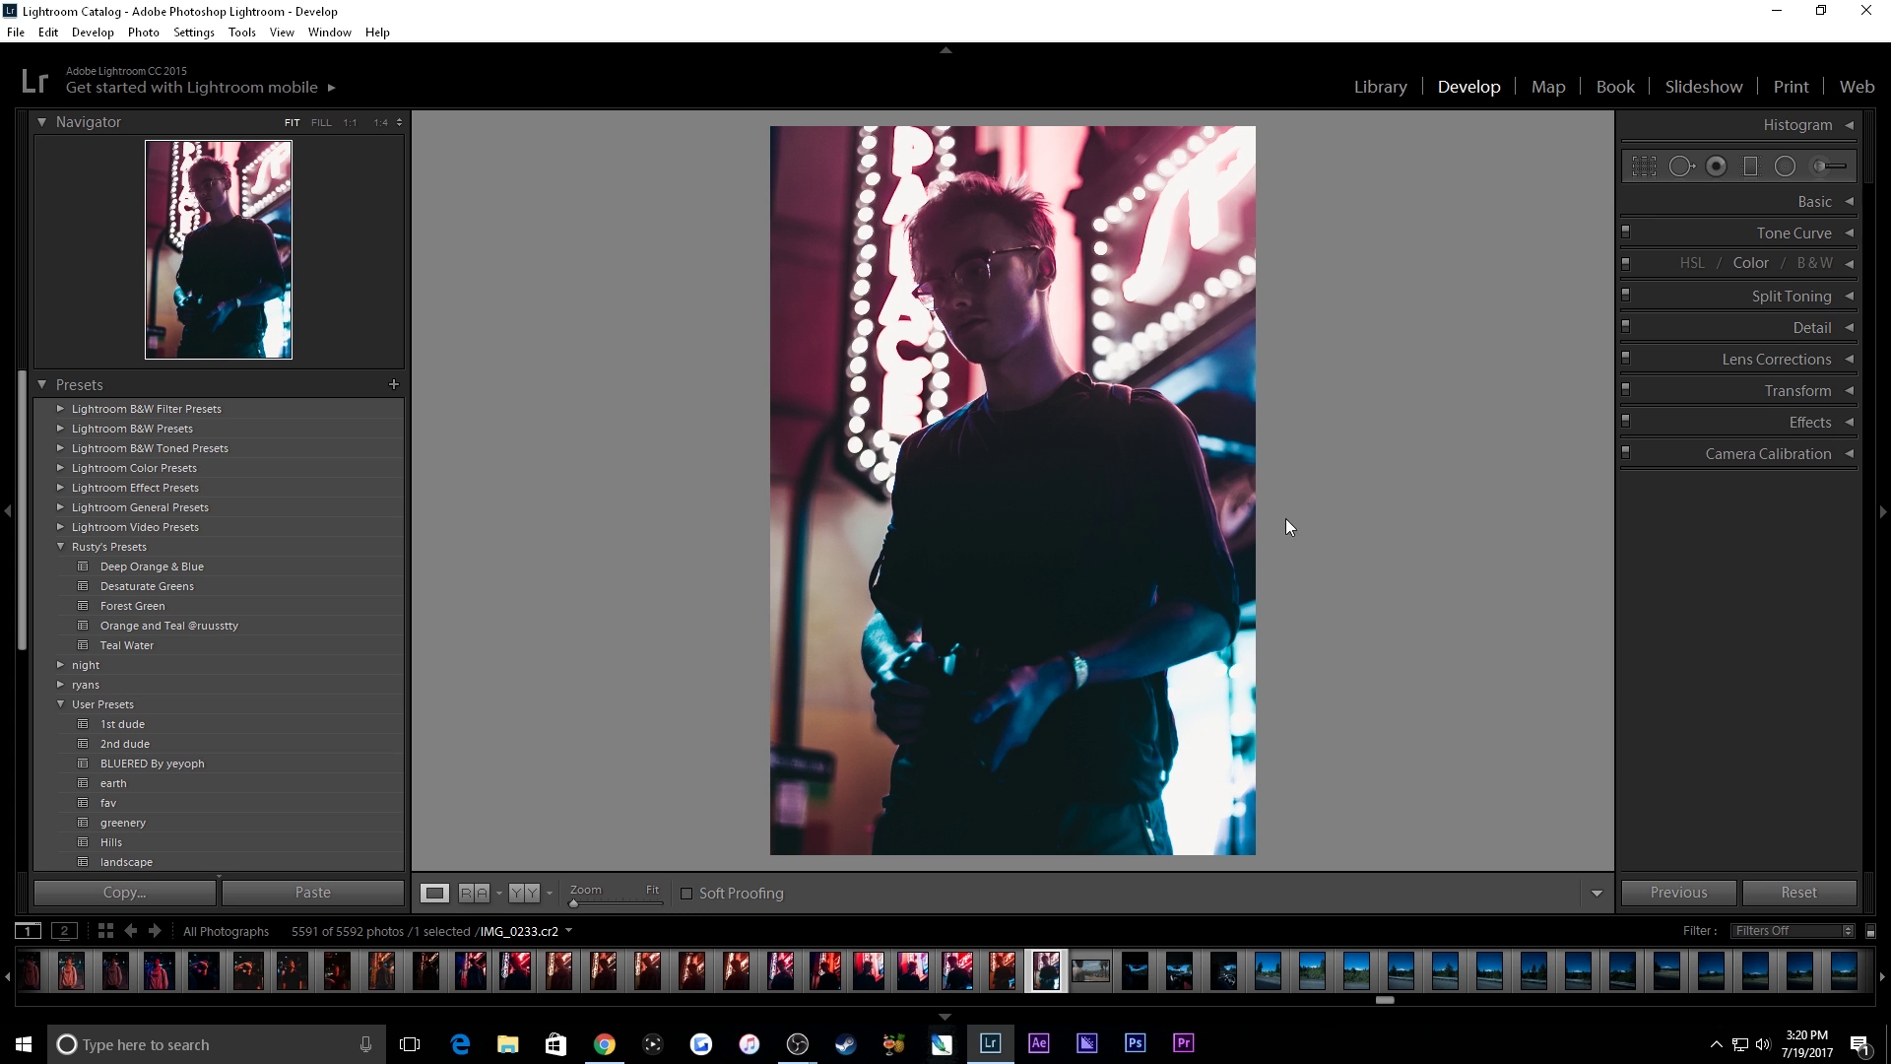
# Step: Look through the Lens Corrections, Transform, Effects and HSL panels without changing them
pyautogui.click(1837, 356)
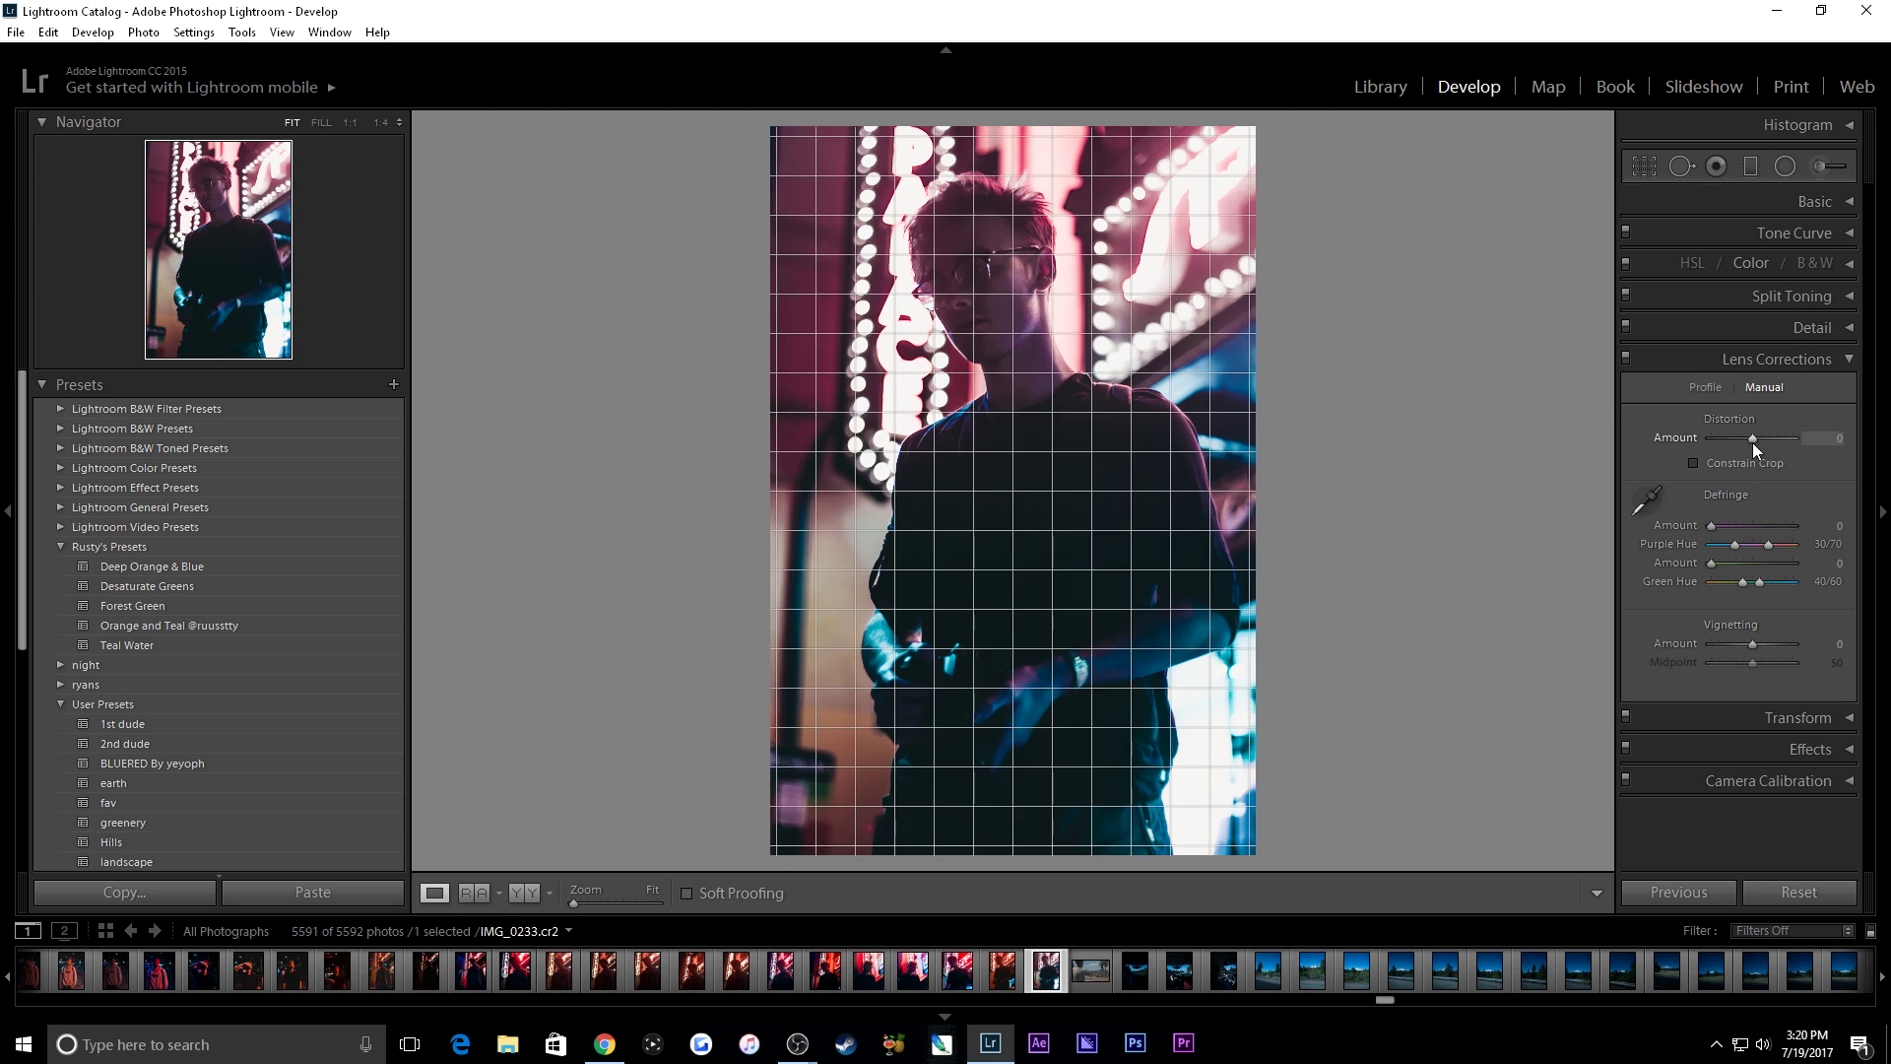
pyautogui.click(1741, 437)
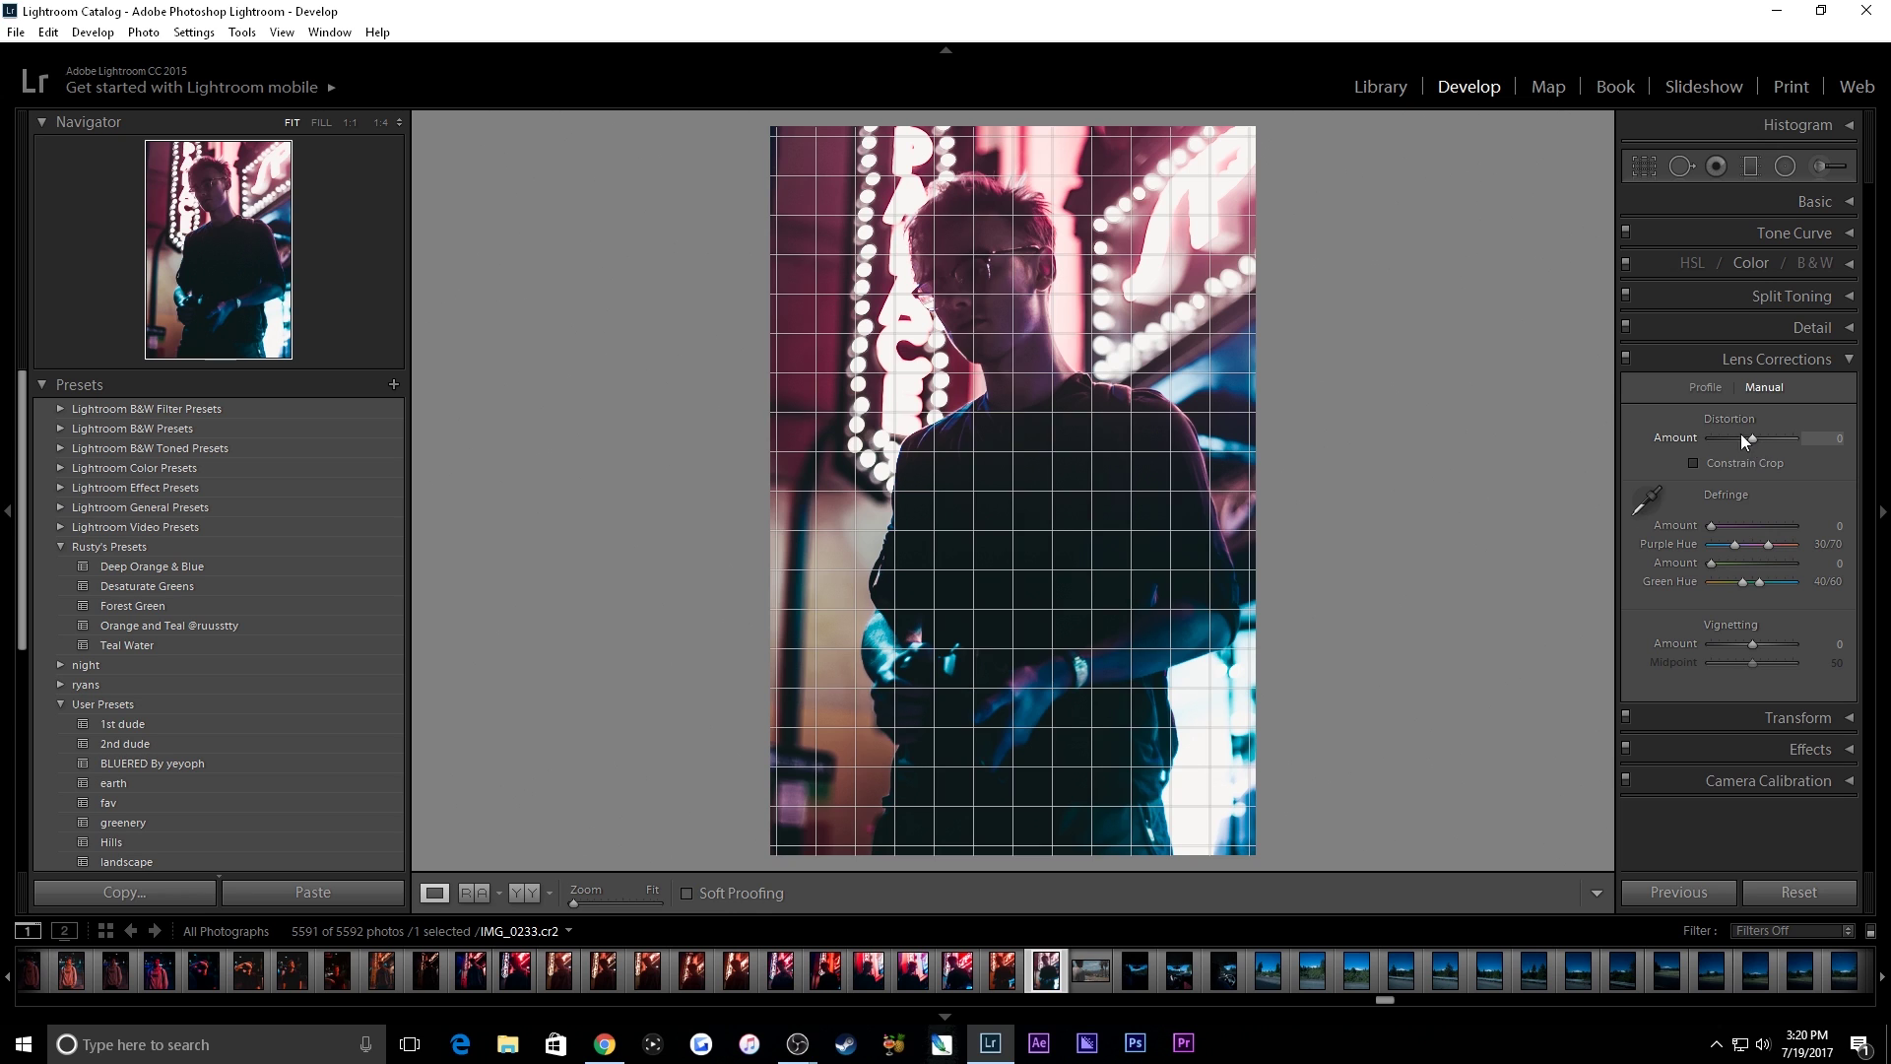
pyautogui.click(1844, 359)
pyautogui.click(1847, 392)
pyautogui.click(1847, 389)
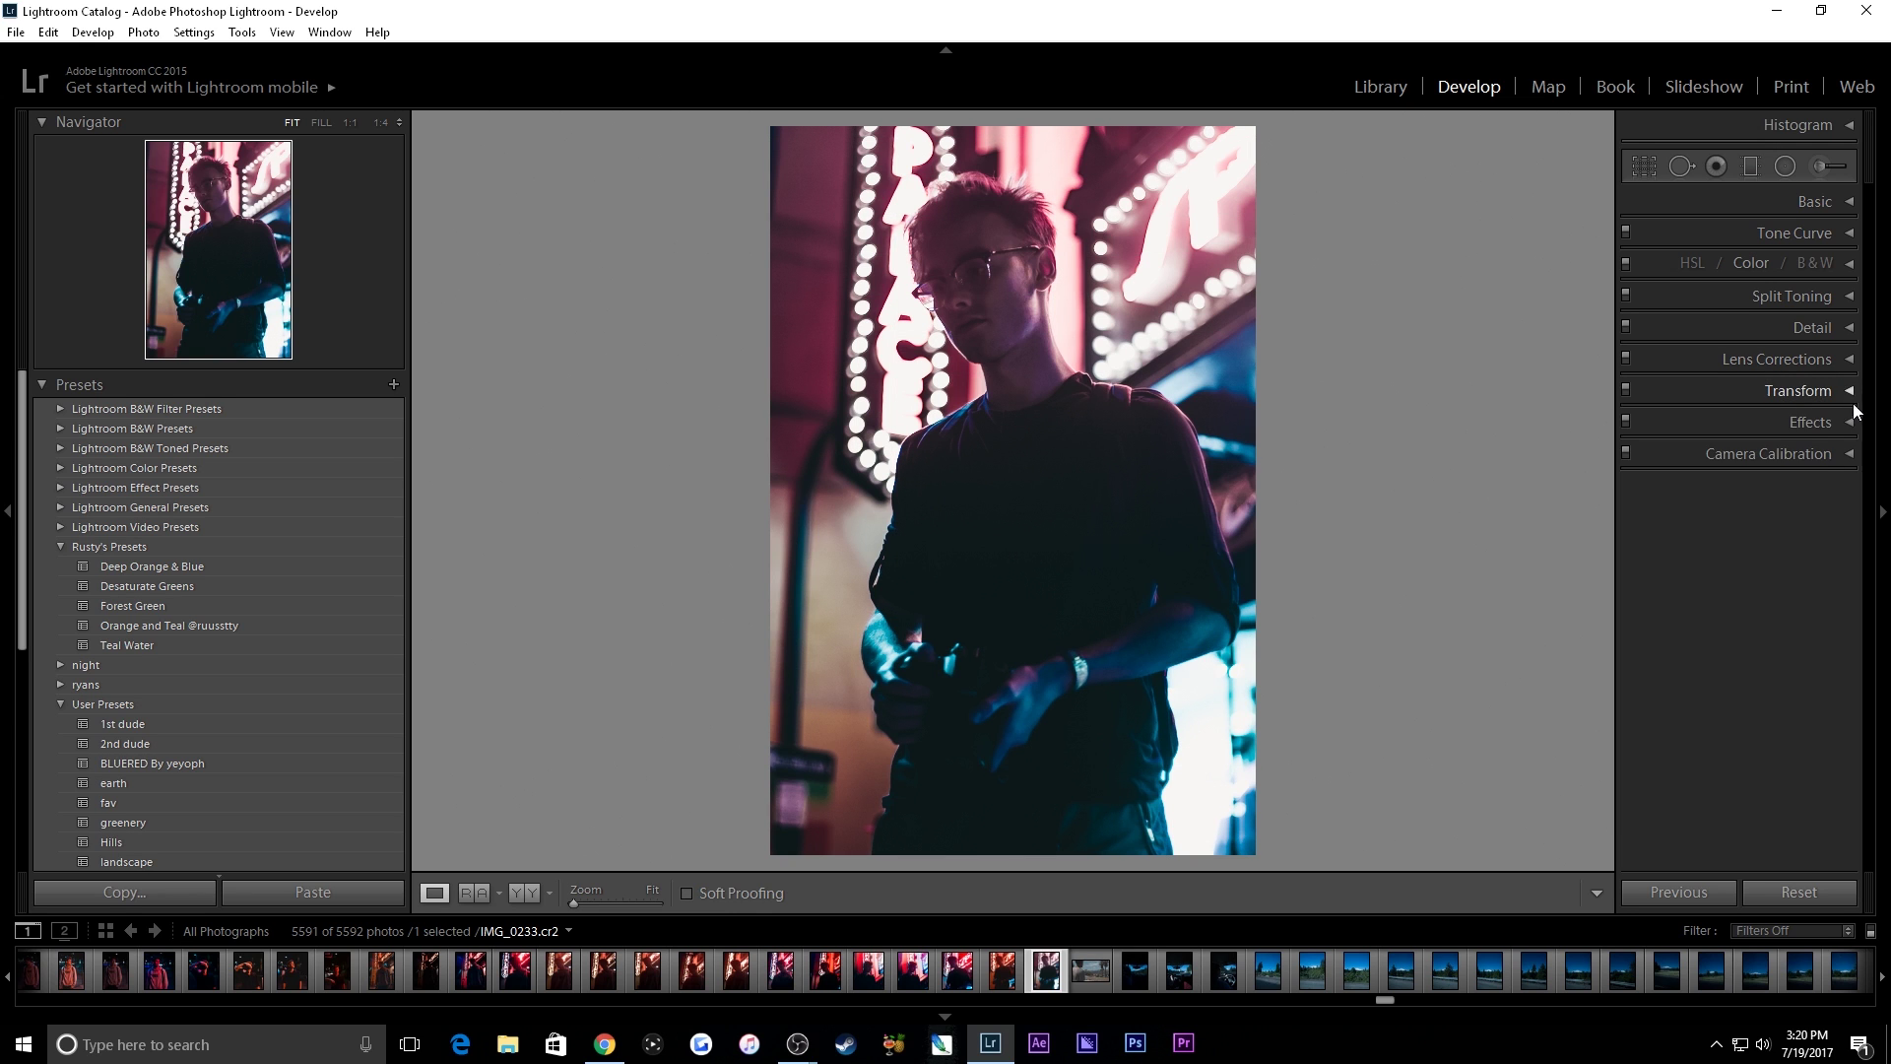
pyautogui.click(1847, 423)
pyautogui.click(1847, 422)
pyautogui.click(1844, 263)
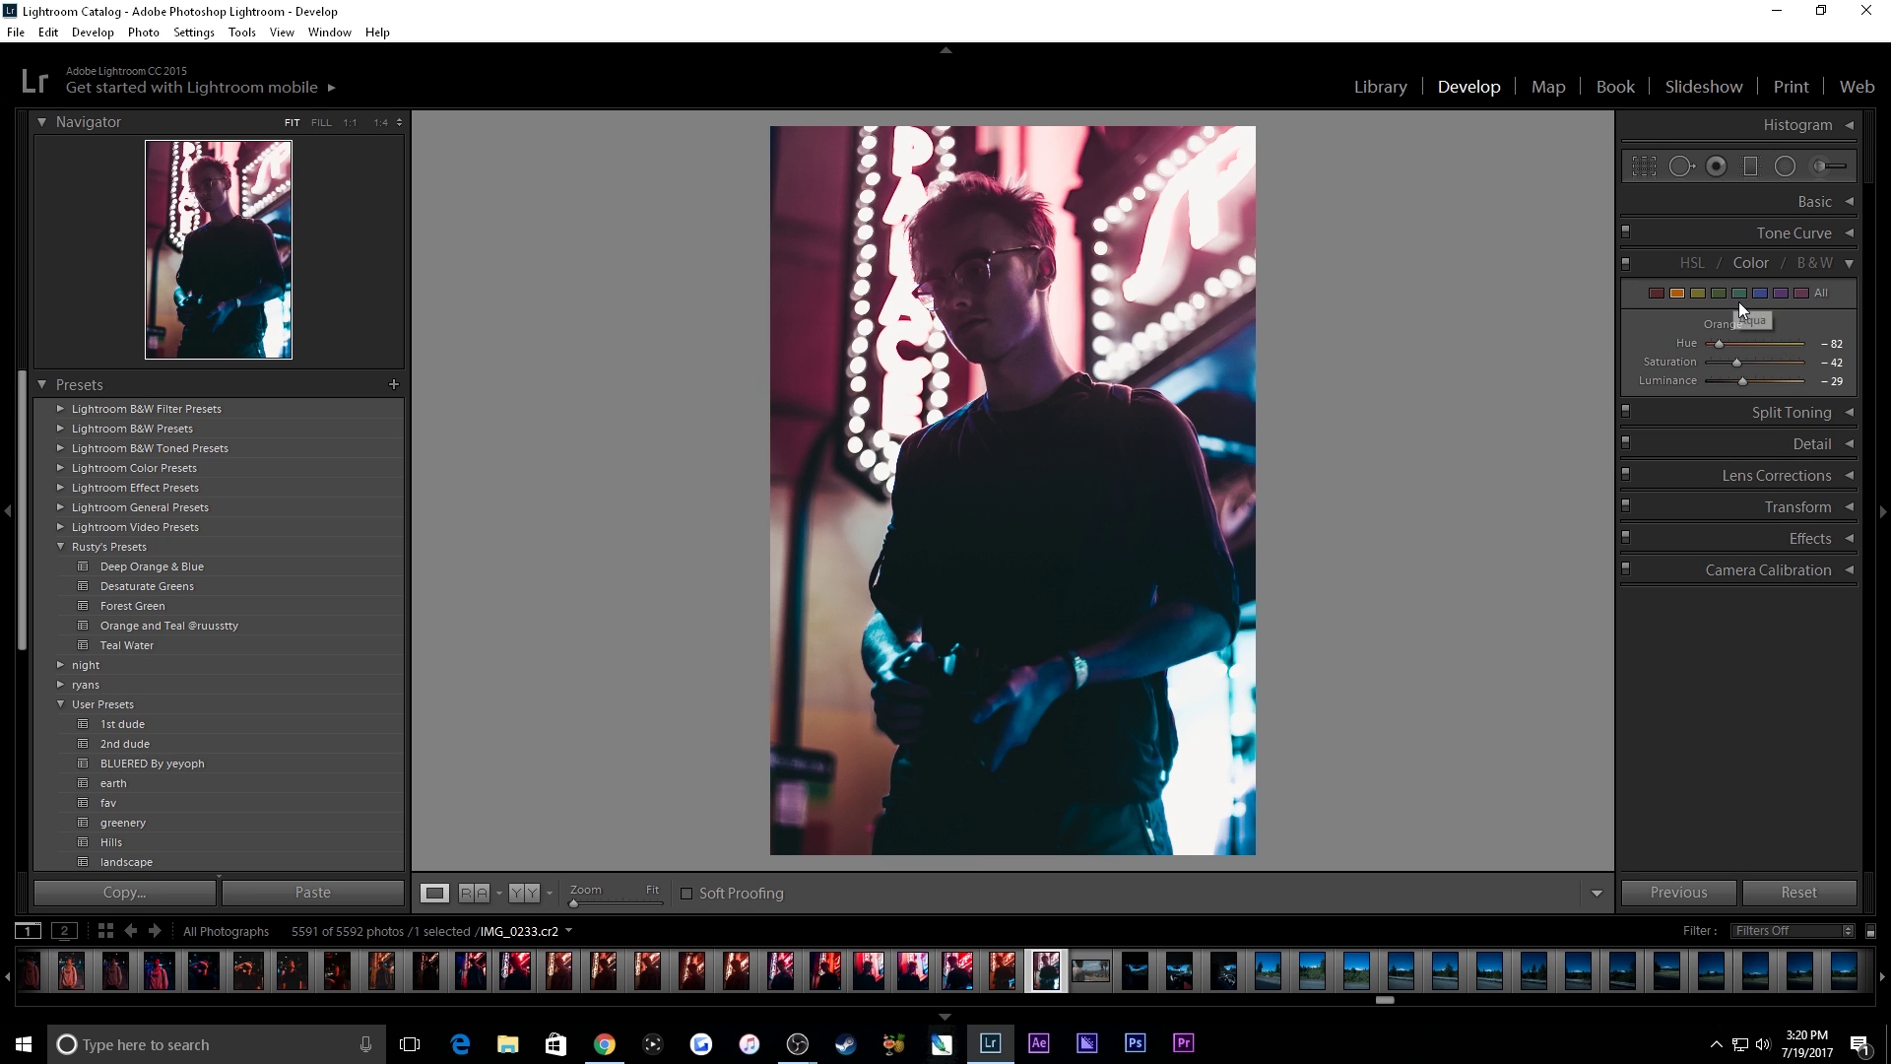
pyautogui.click(1855, 260)
# Step: Raise overall saturation to about +31 and warm the Temp to 4619
pyautogui.click(1844, 202)
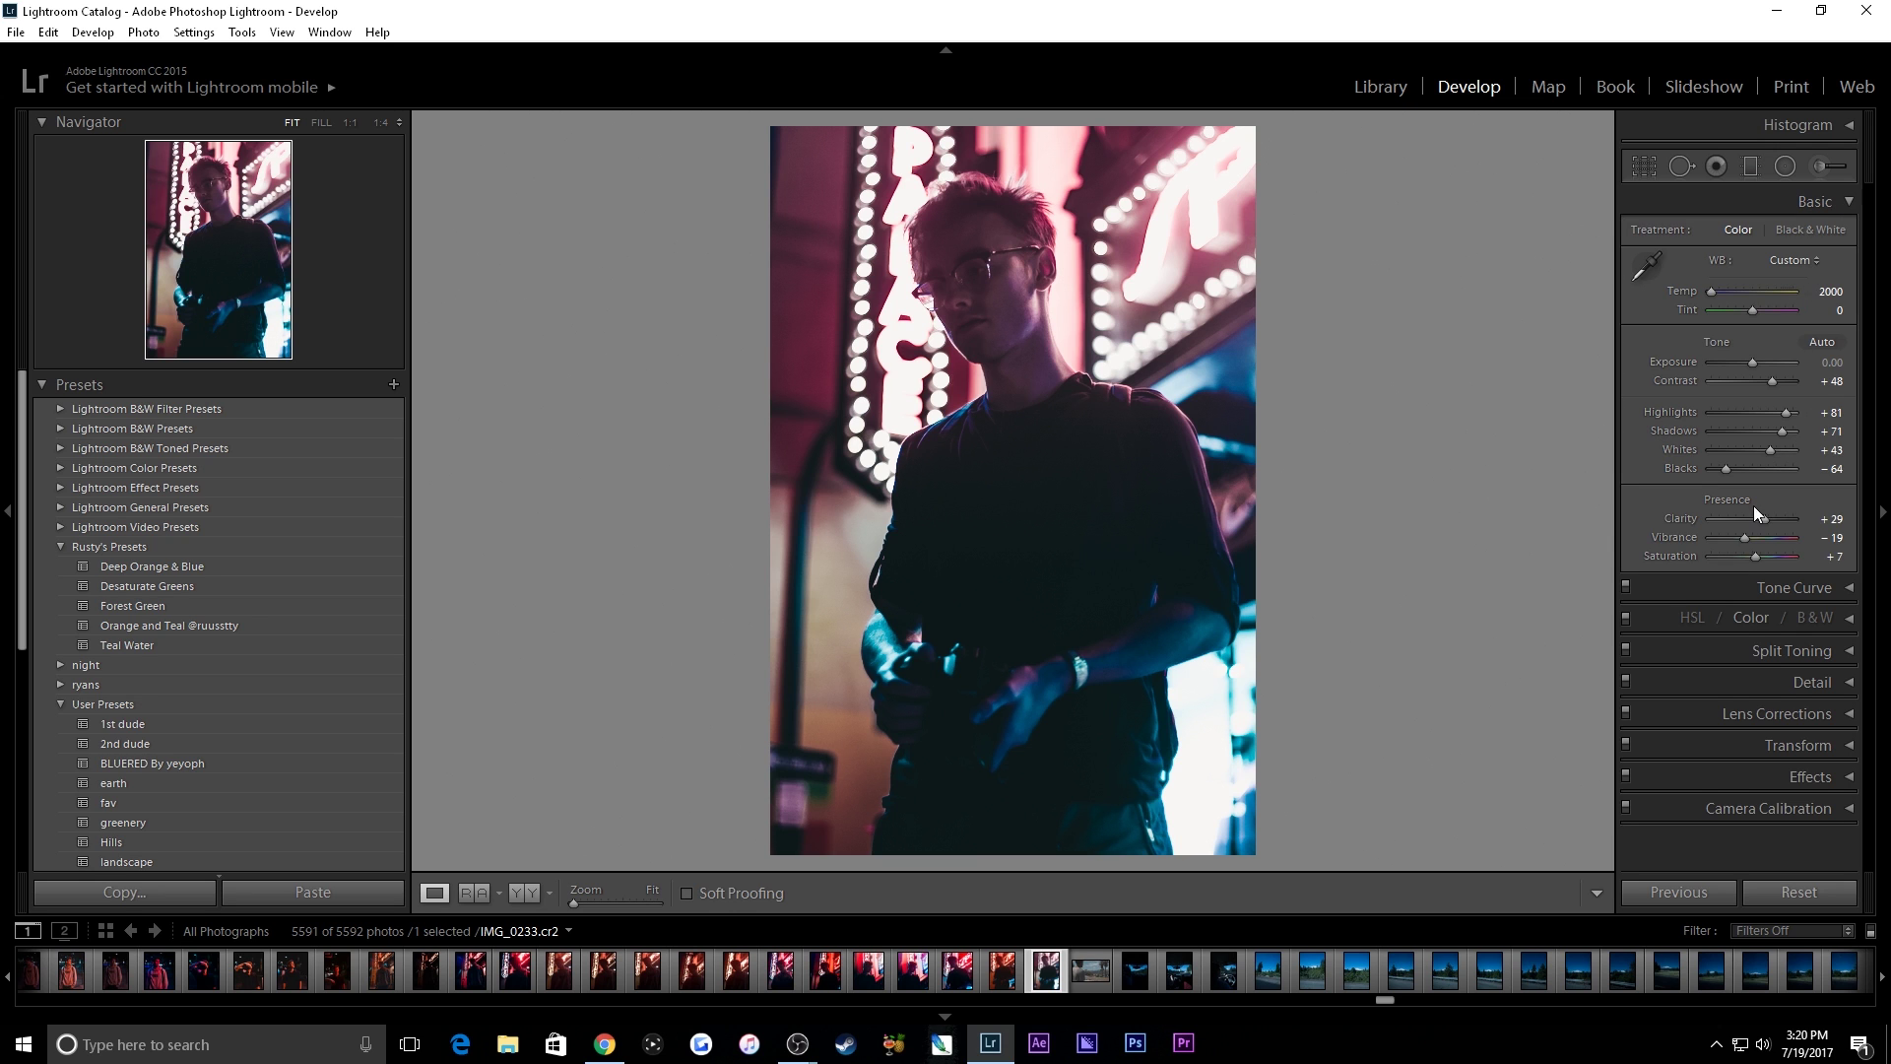
pyautogui.moveTo(1754, 558); pyautogui.dragTo(1766, 558)
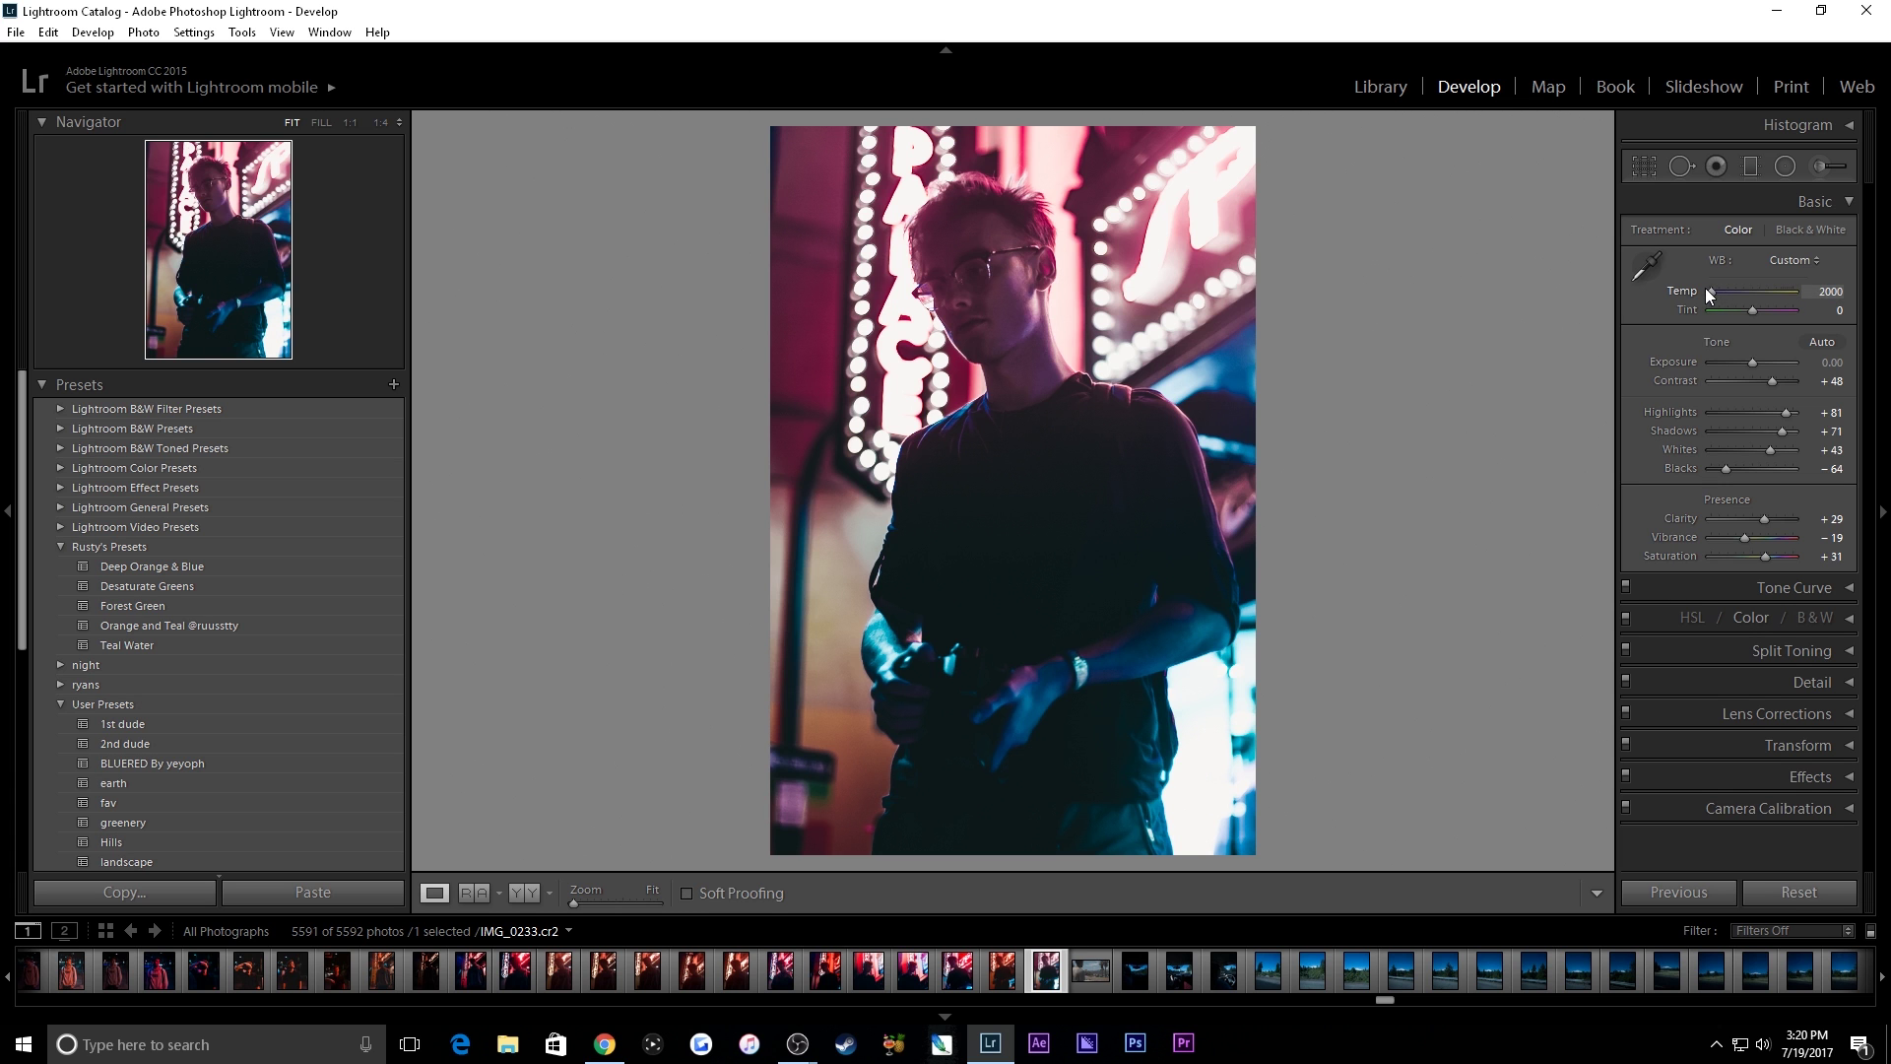
pyautogui.moveTo(1707, 289)
pyautogui.mouseDown()
pyautogui.moveTo(1733, 295)
pyautogui.moveTo(1698, 298)
pyautogui.mouseUp()
pyautogui.click(1815, 201)
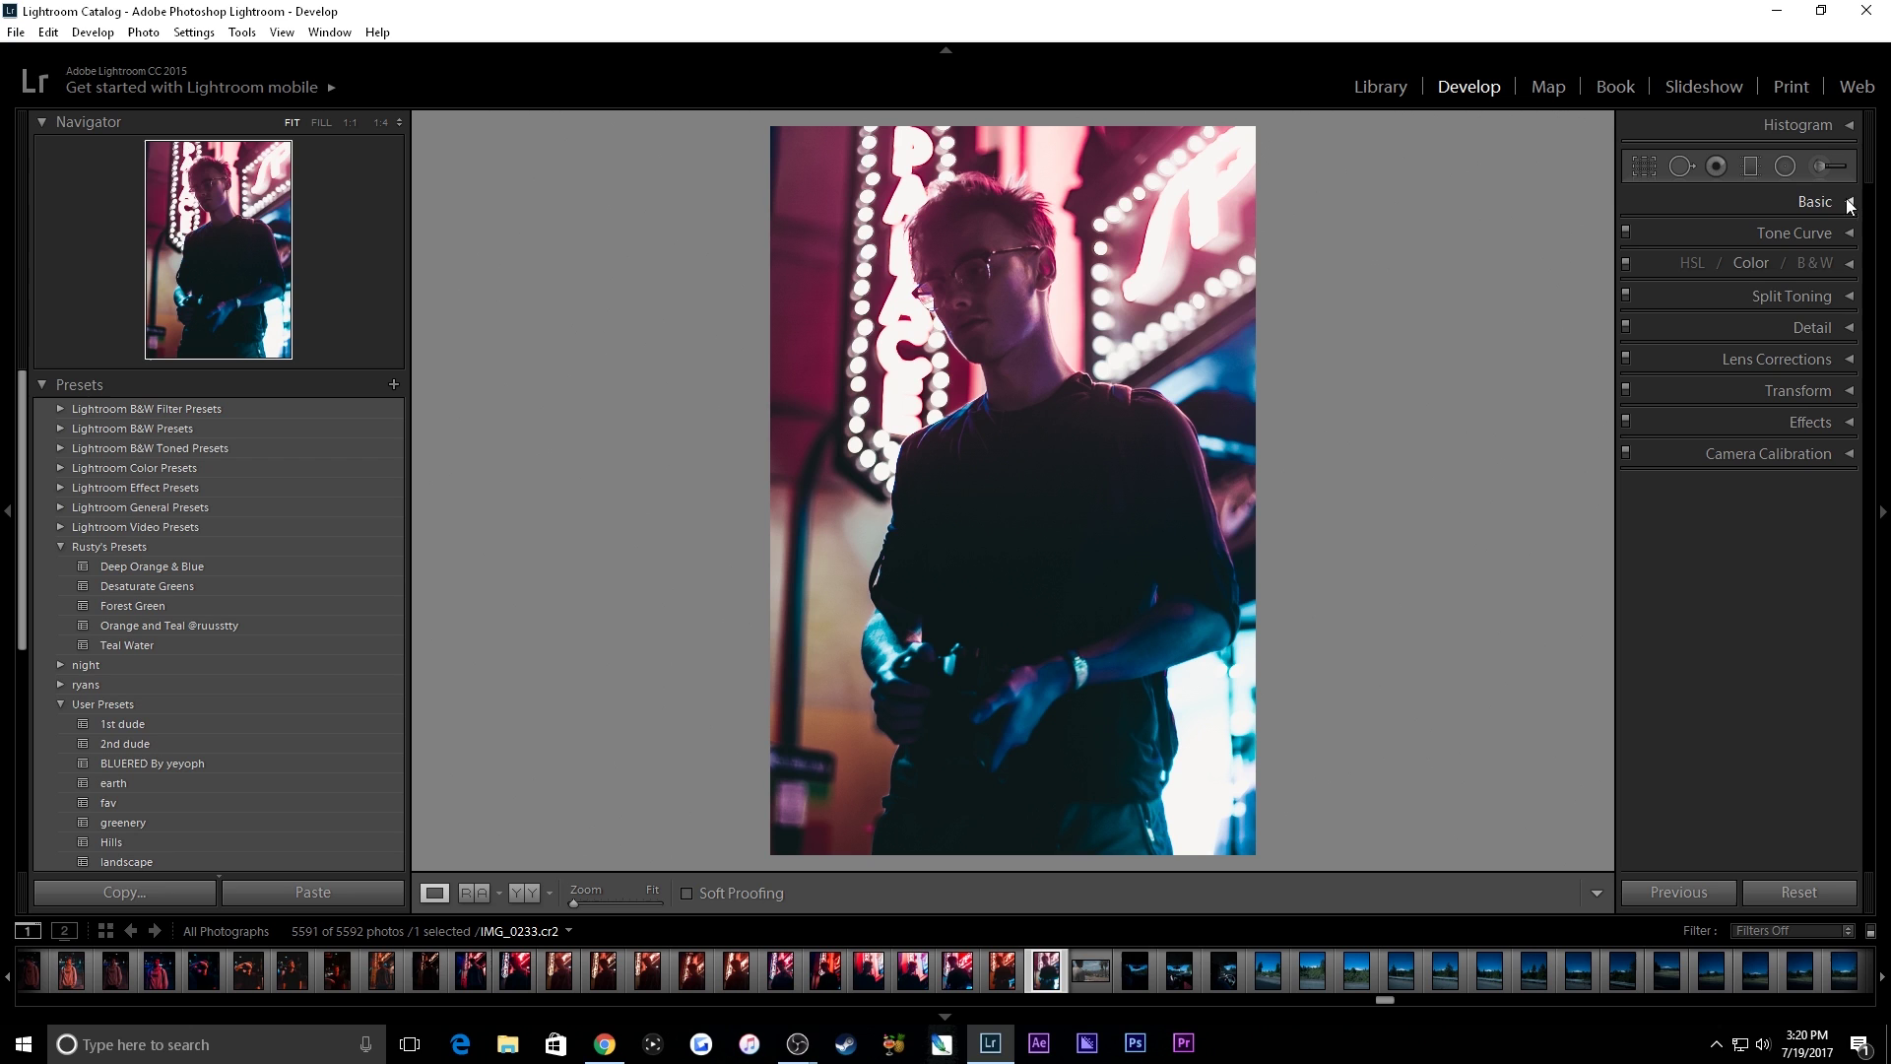